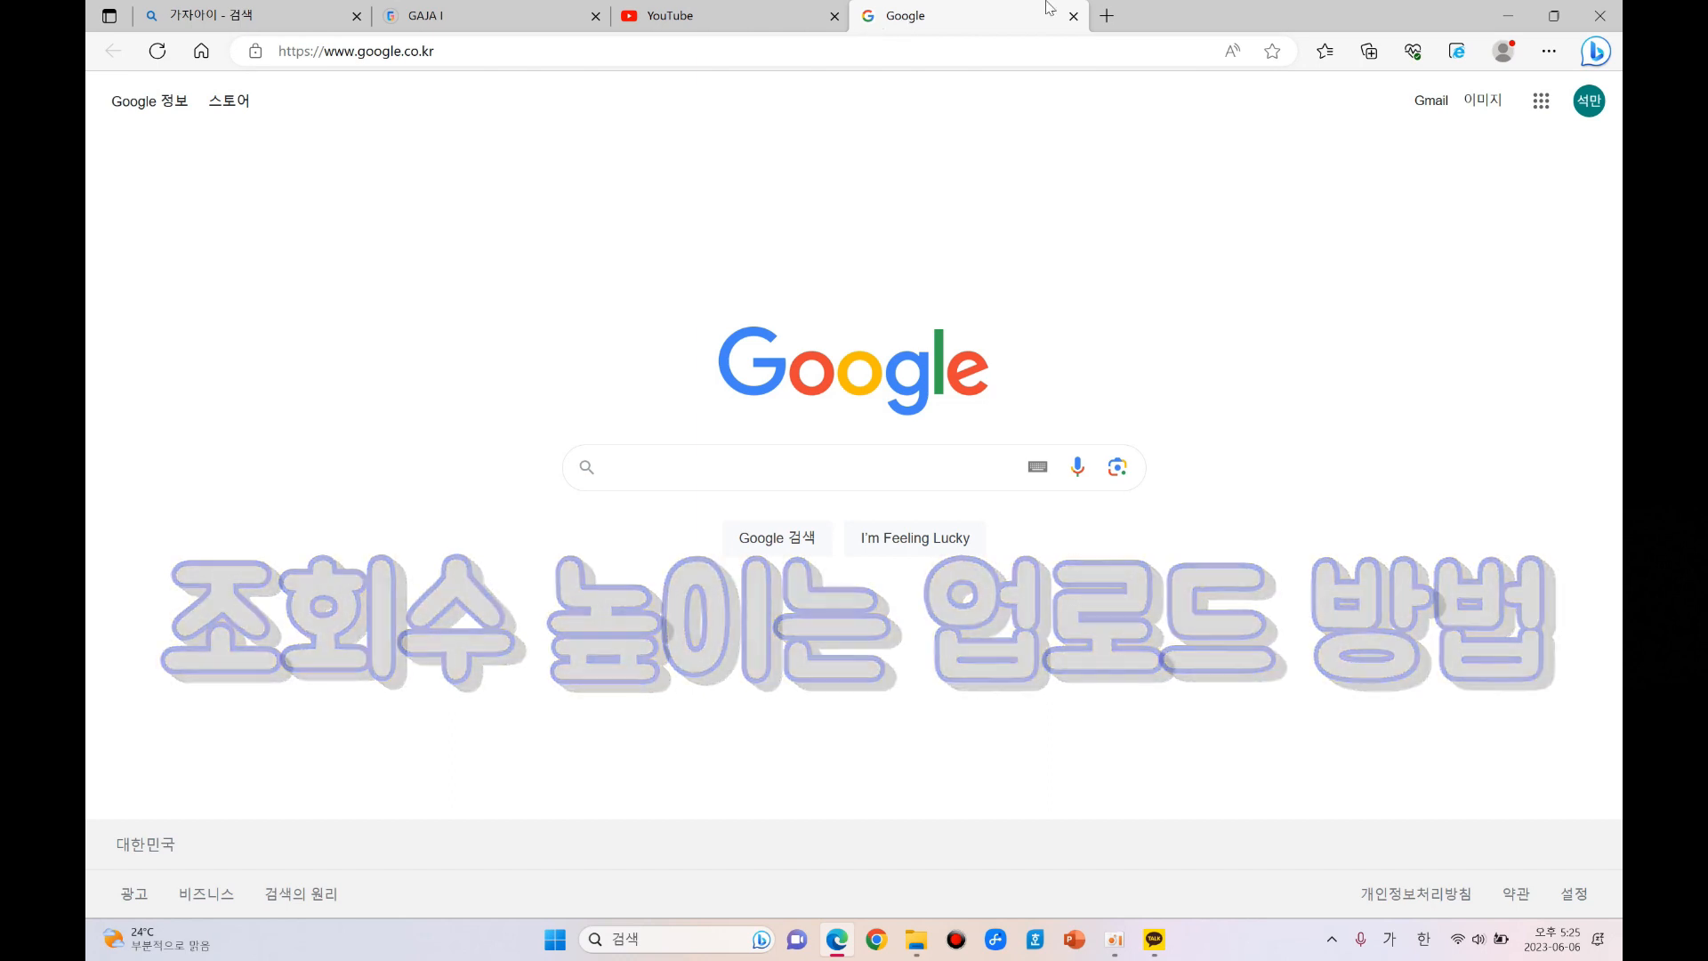
Open the recommended YouTube video about earning 월400 from video editing and pause it.
left_click(743, 13)
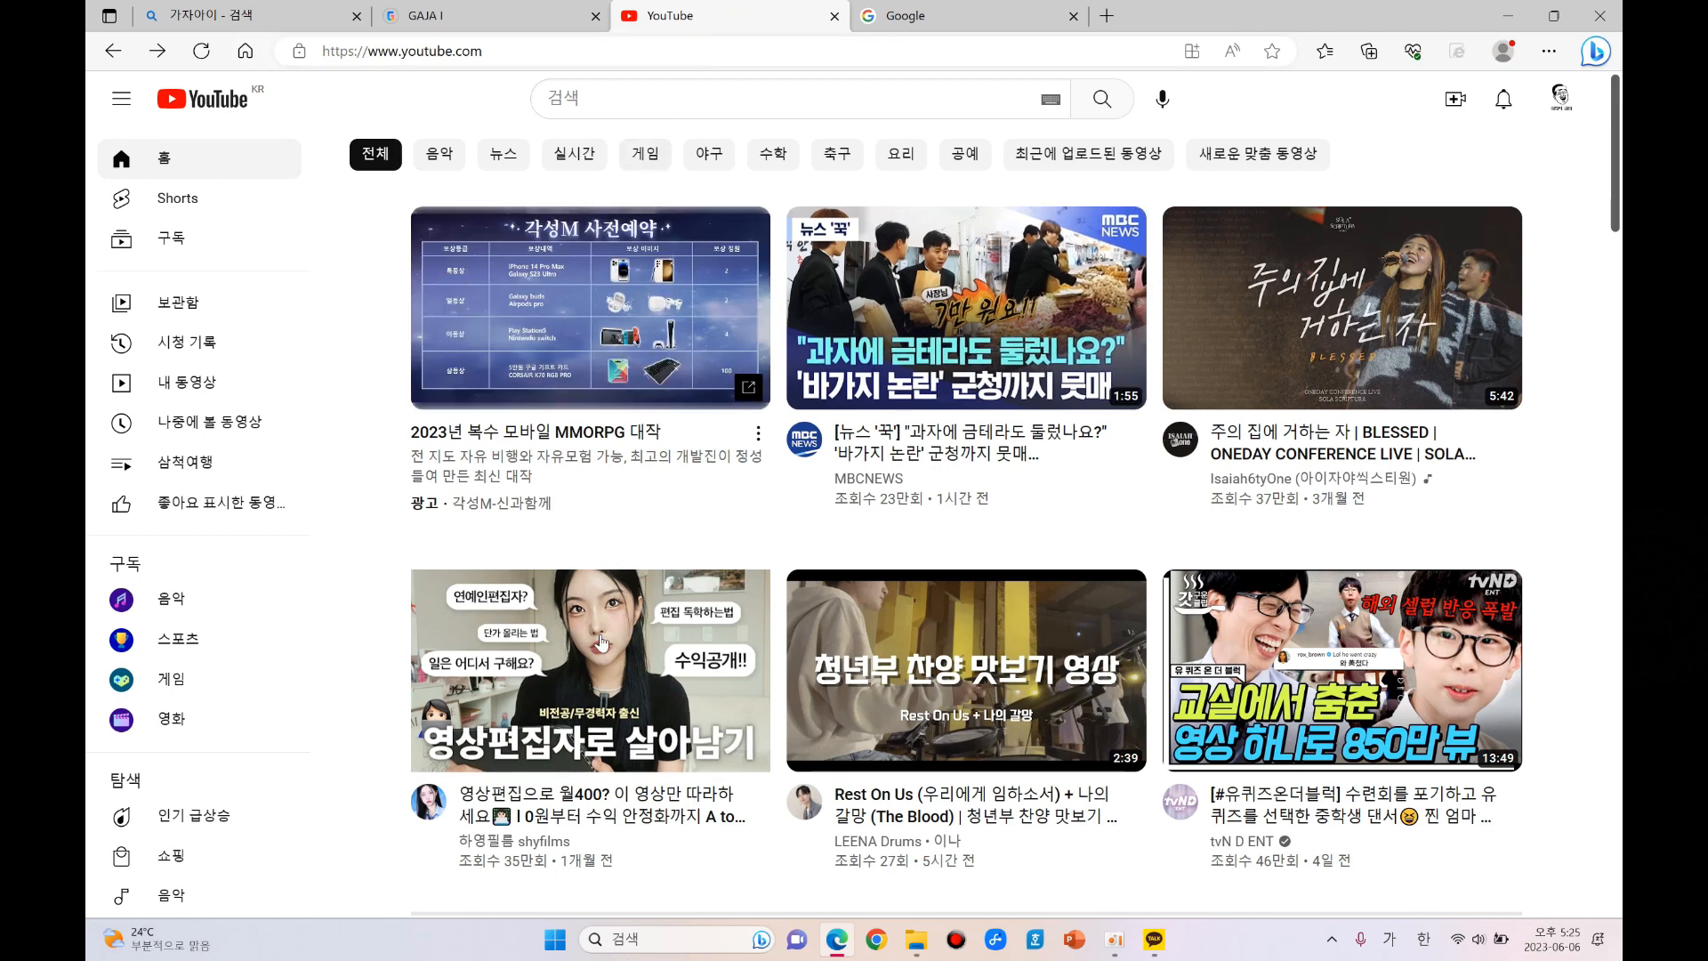
mouse_move(600, 647)
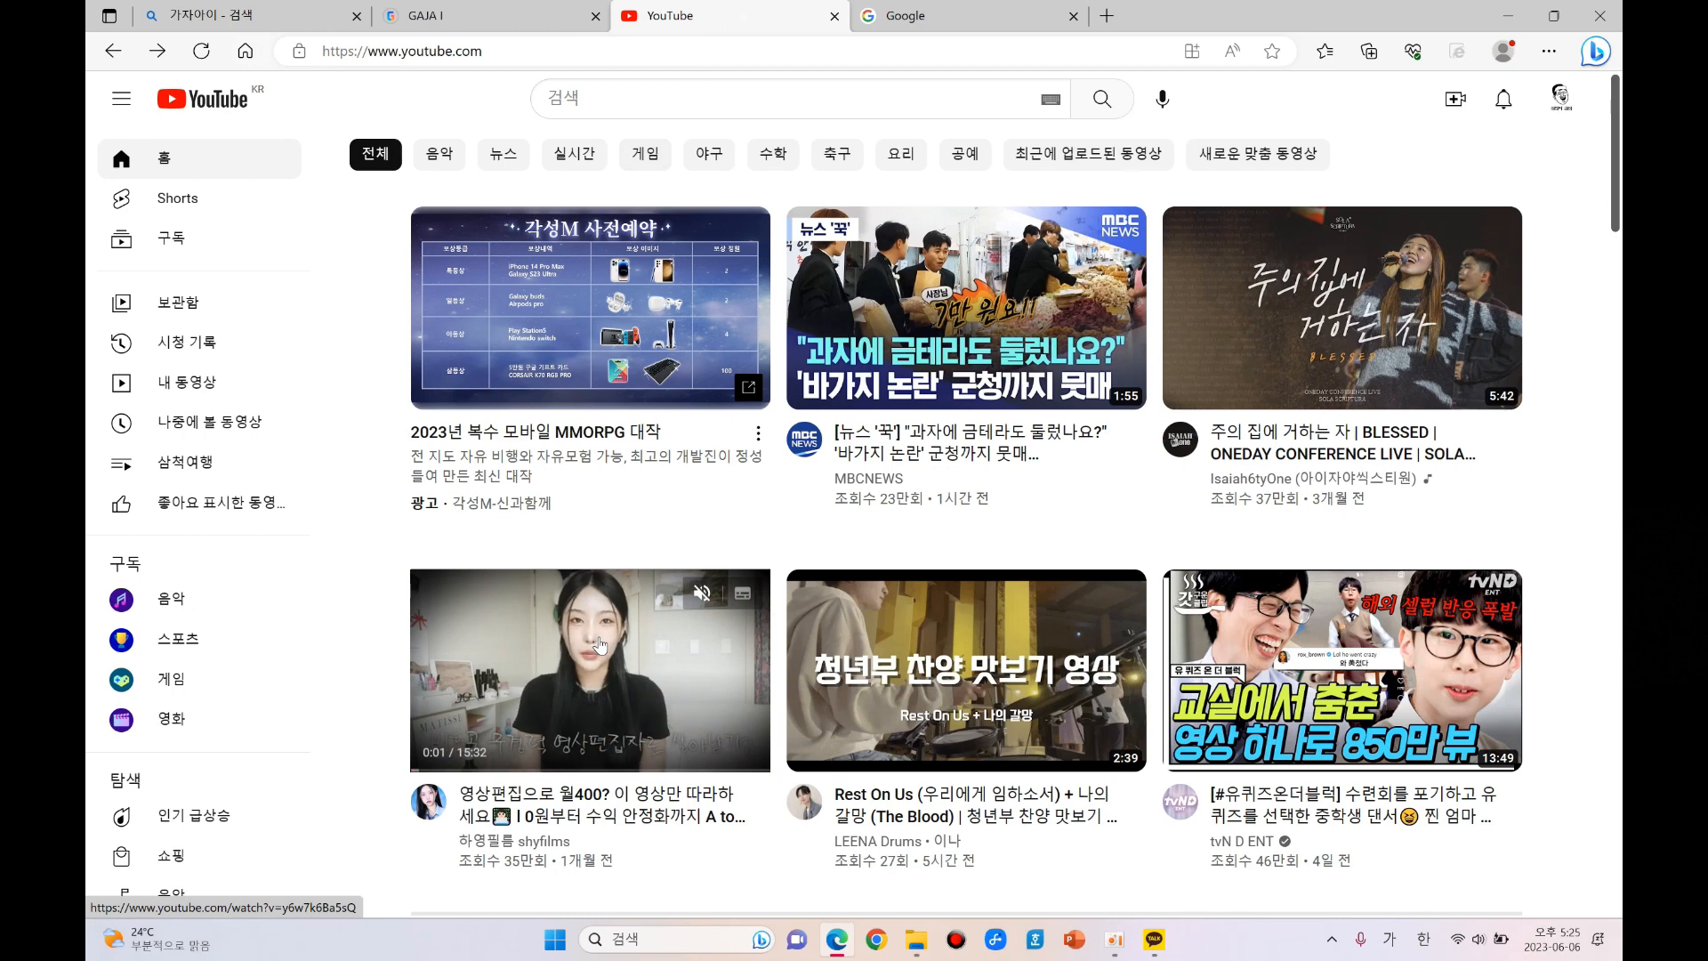
left_click(600, 647)
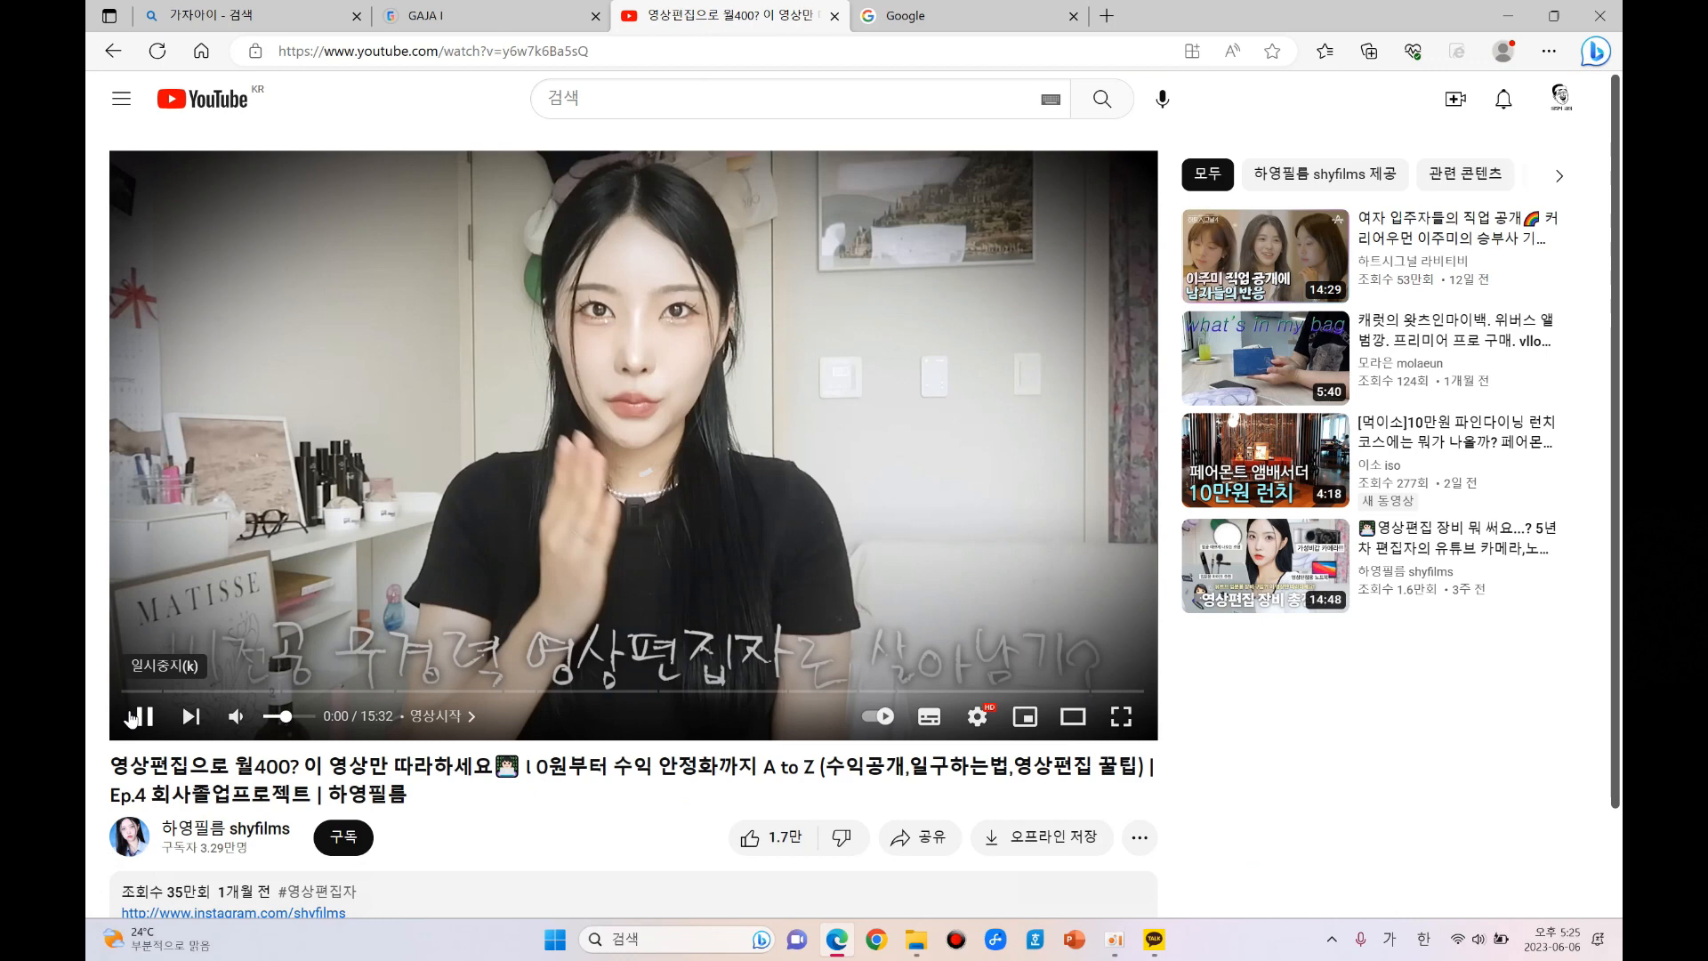
left_click(132, 713)
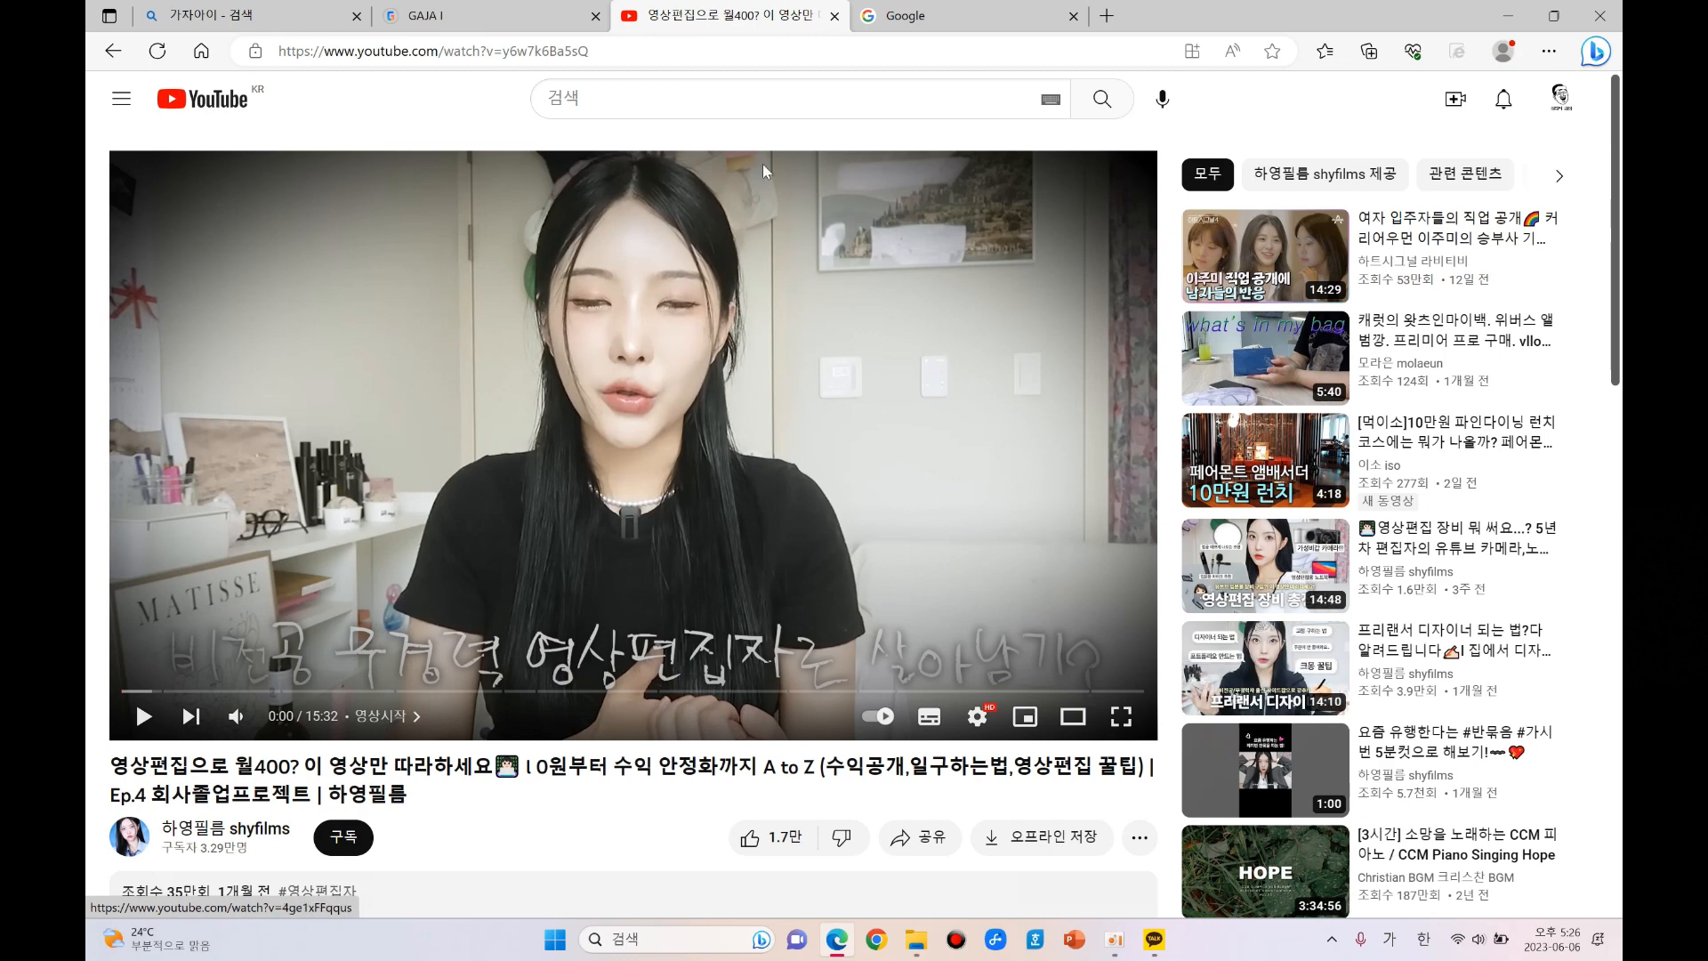
left_click(569, 100)
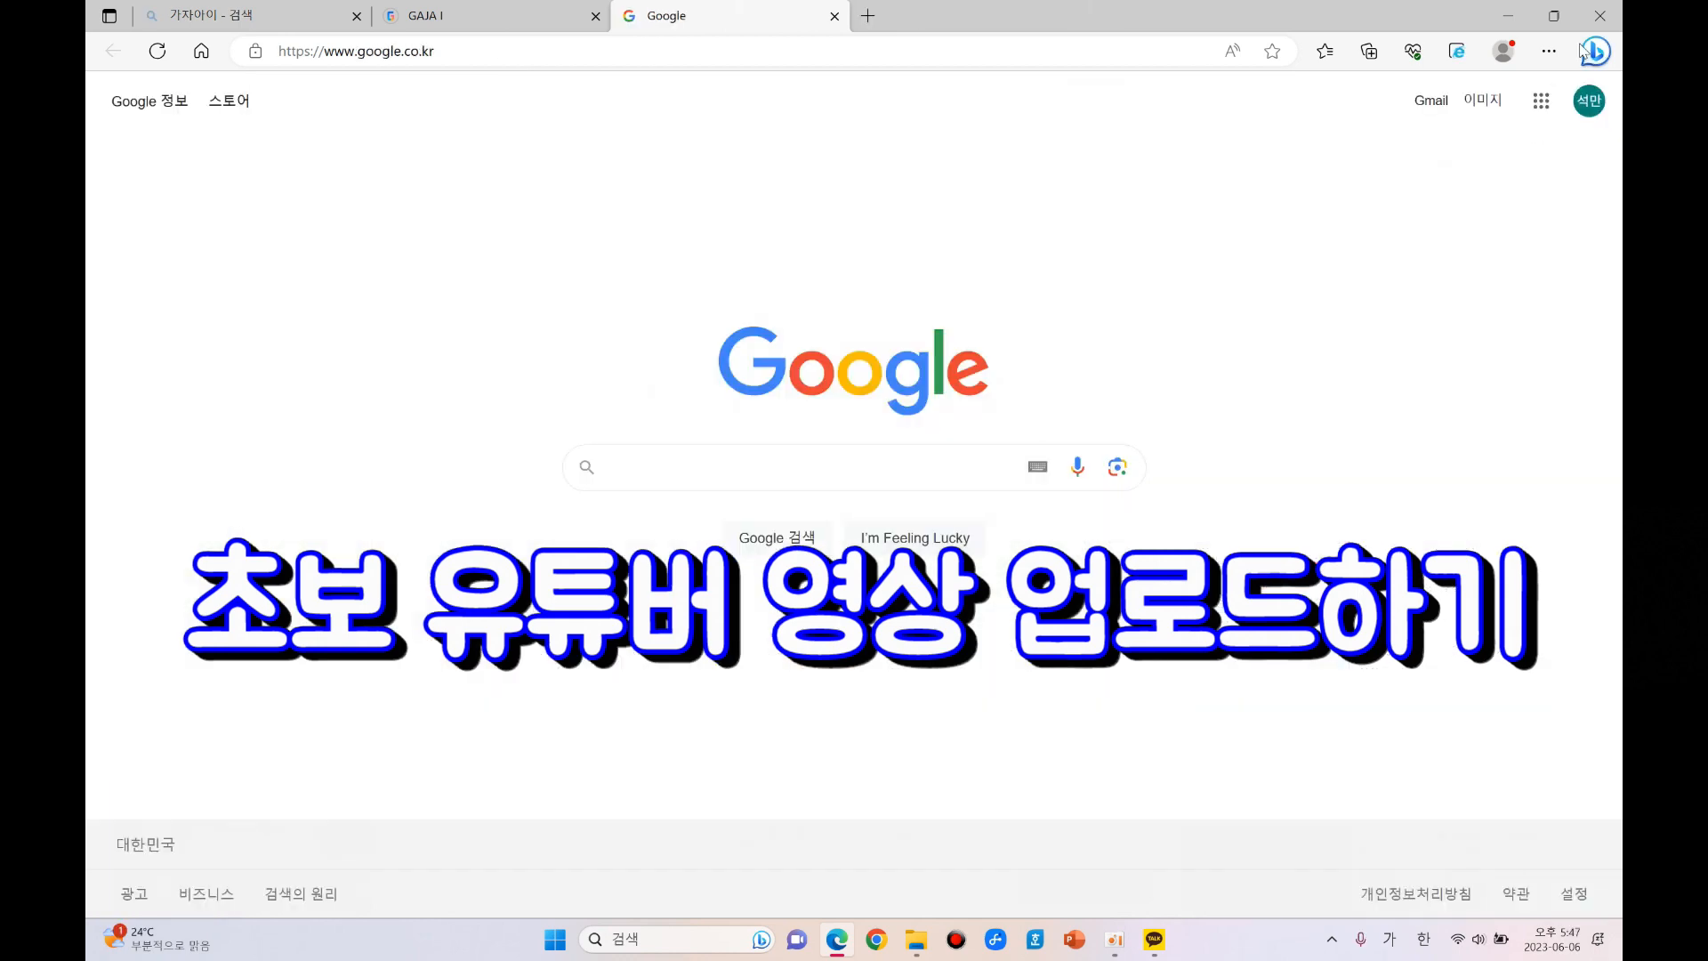
Go to YouTube from the Google home page and open the signed-in account's own channel page.
left_click(1541, 100)
left_click(1463, 283)
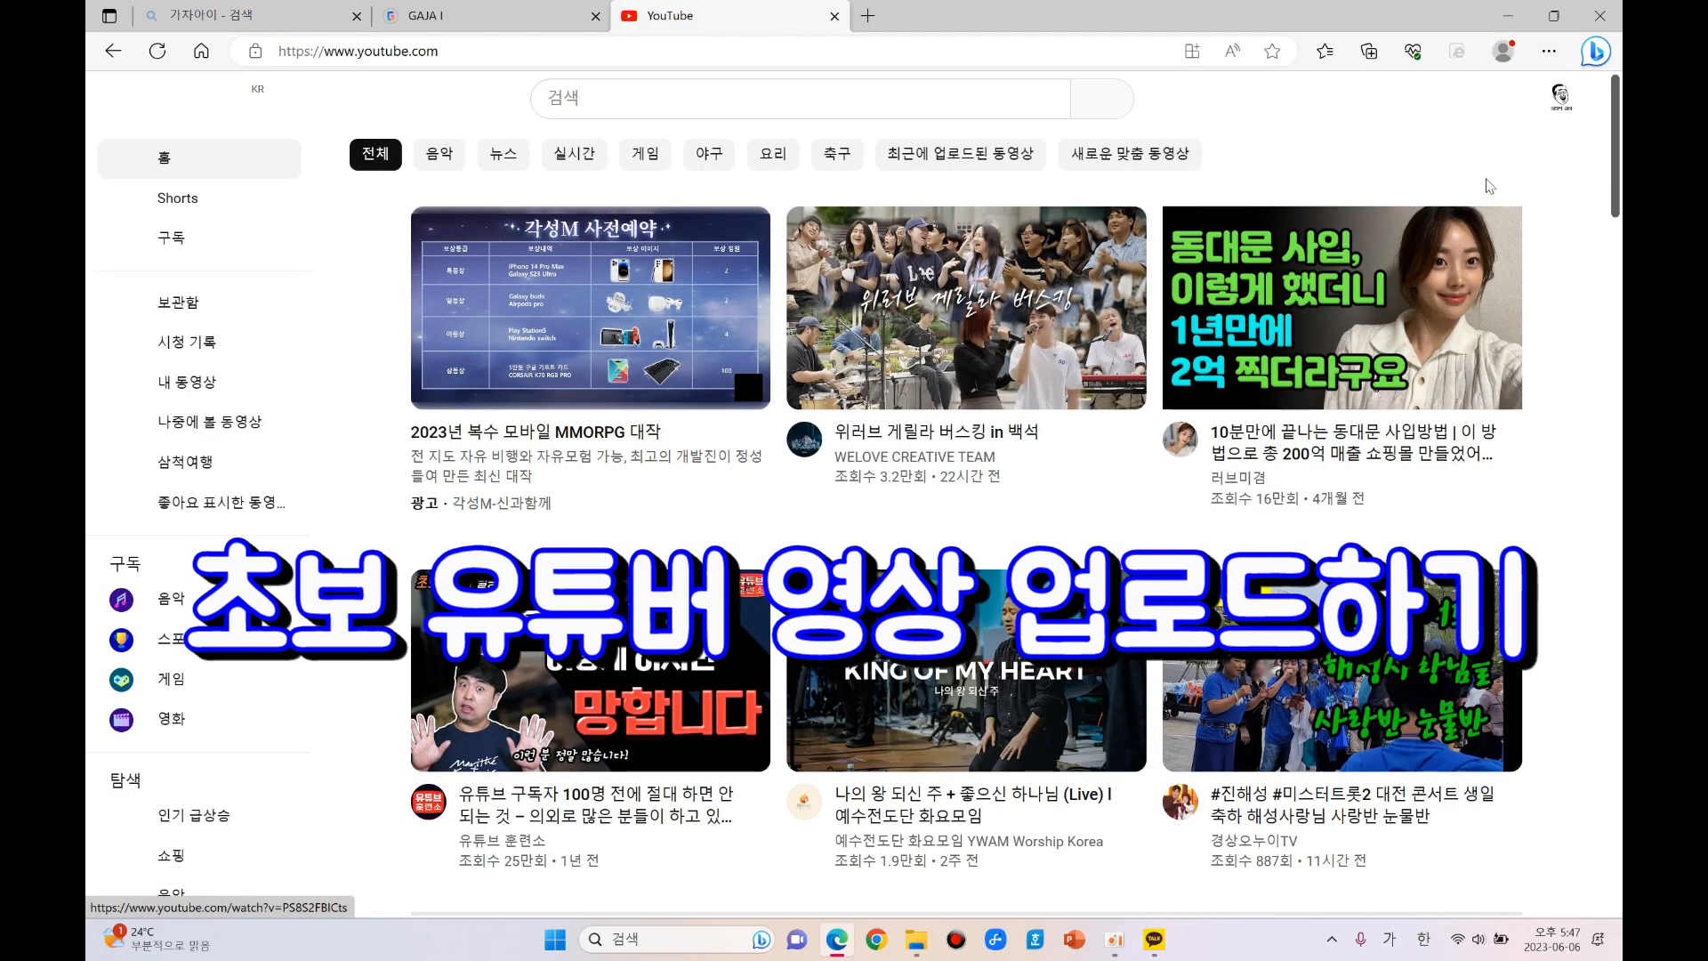
left_click(1562, 102)
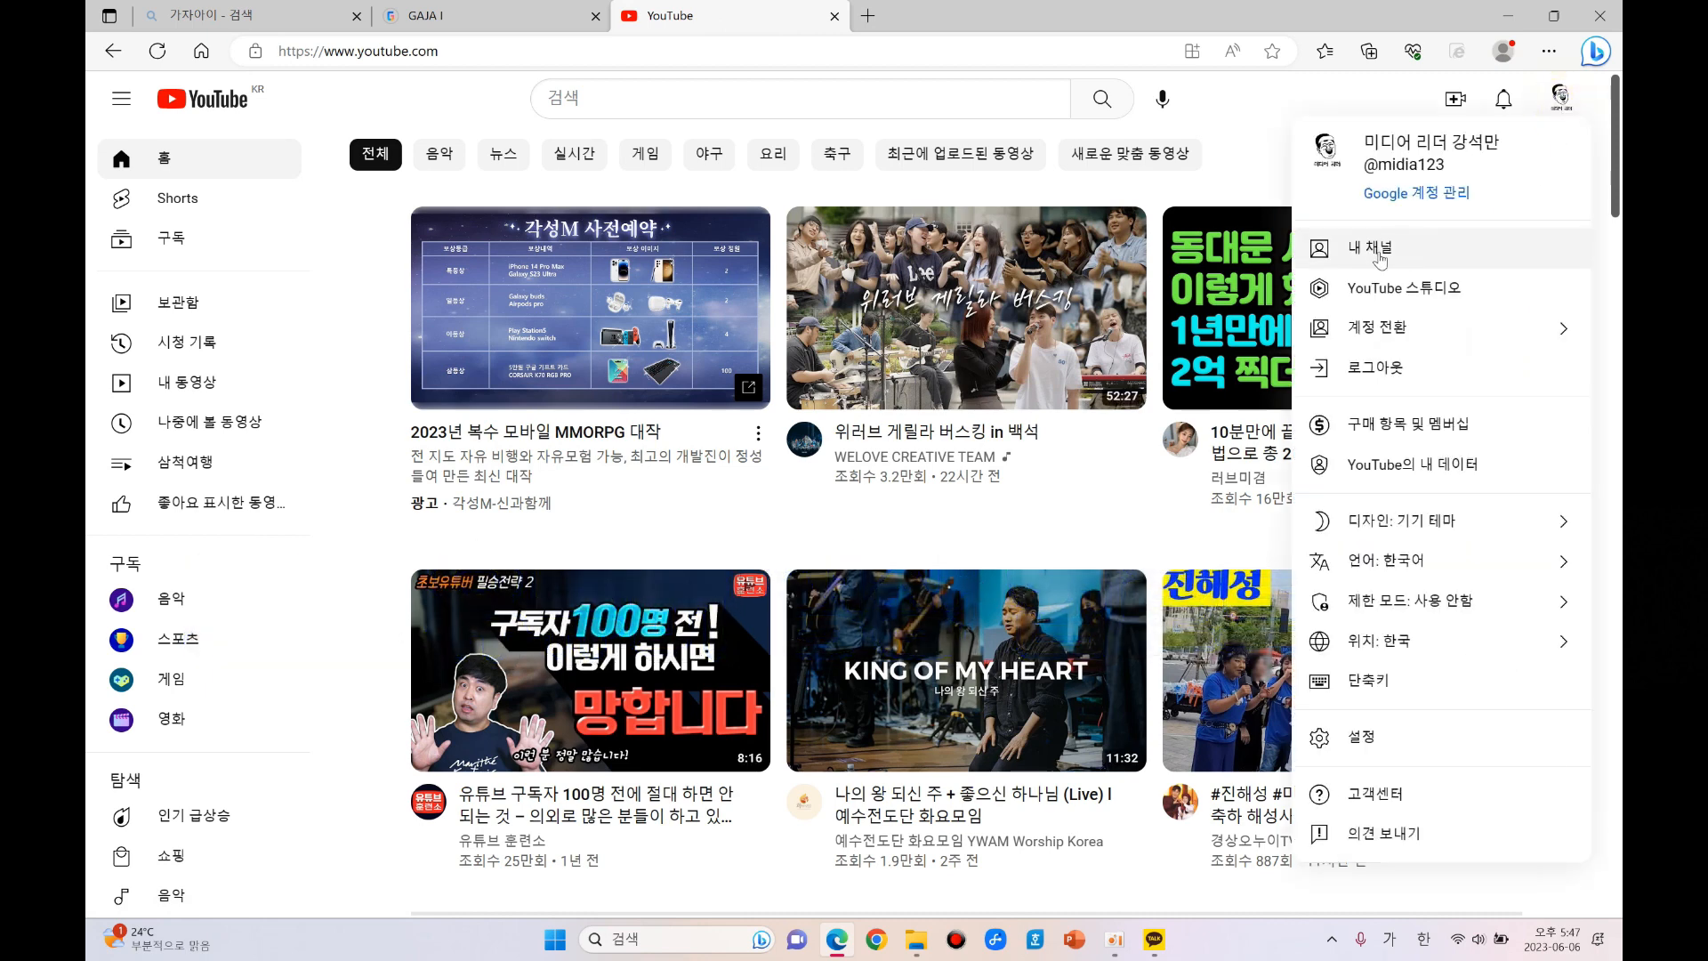
left_click(1378, 257)
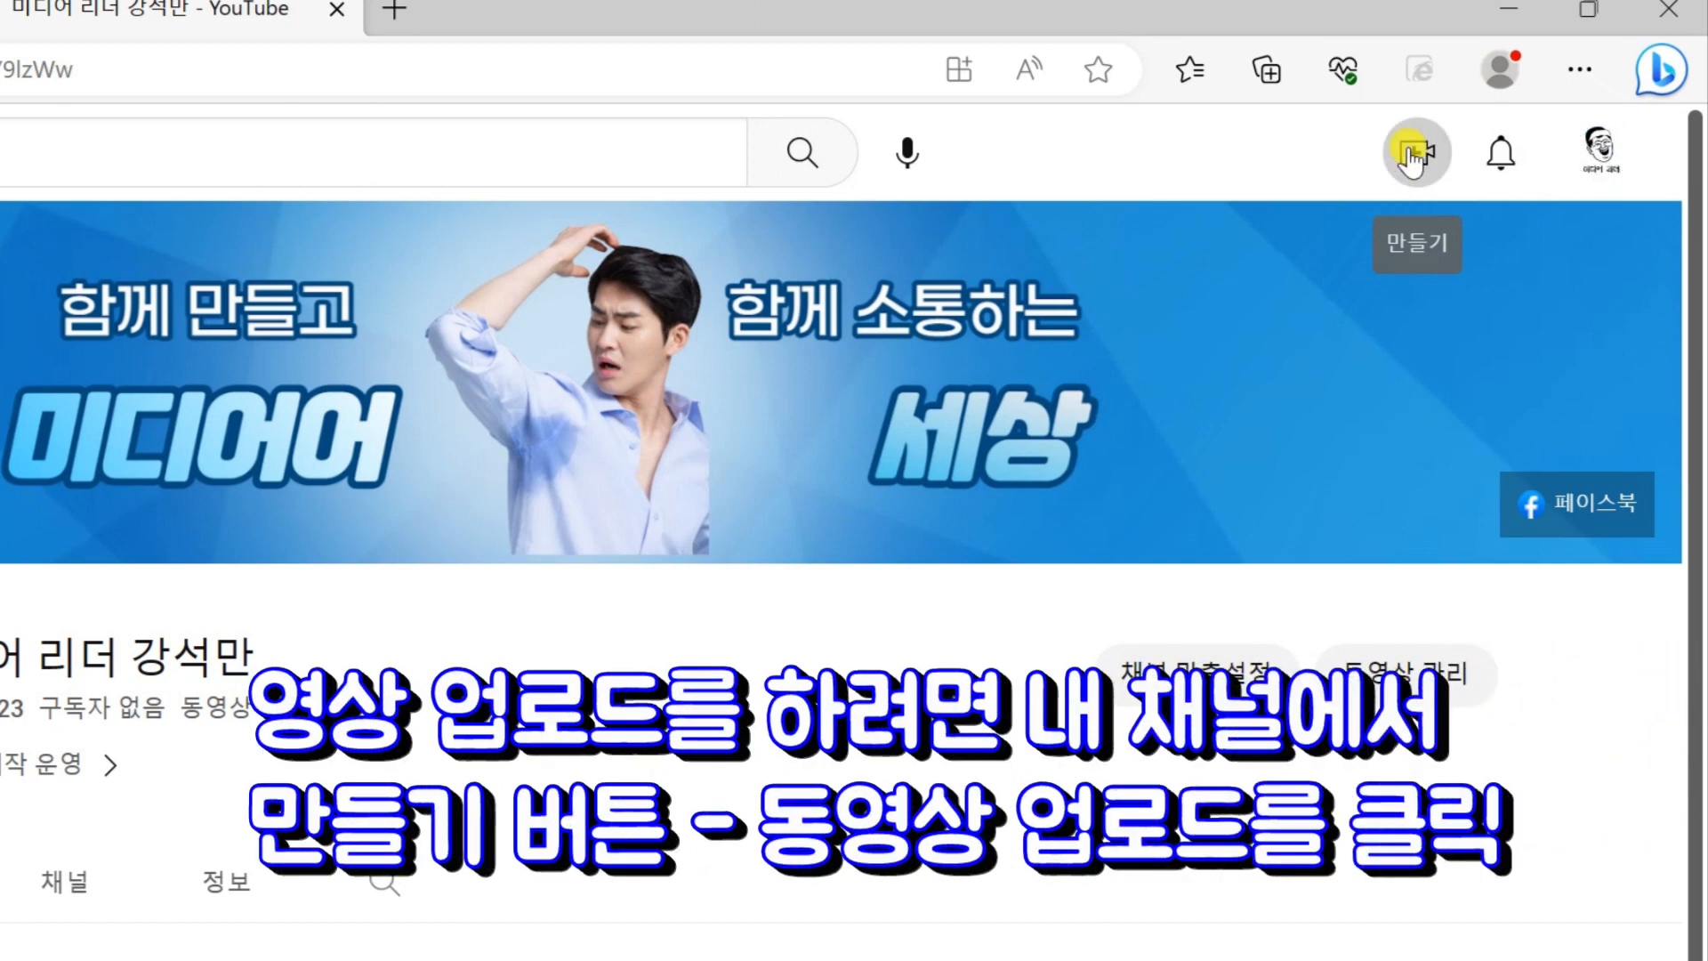
Start a new video upload to the channel with the file 삼척여행 from the 학습자료 folder.
left_click(1411, 158)
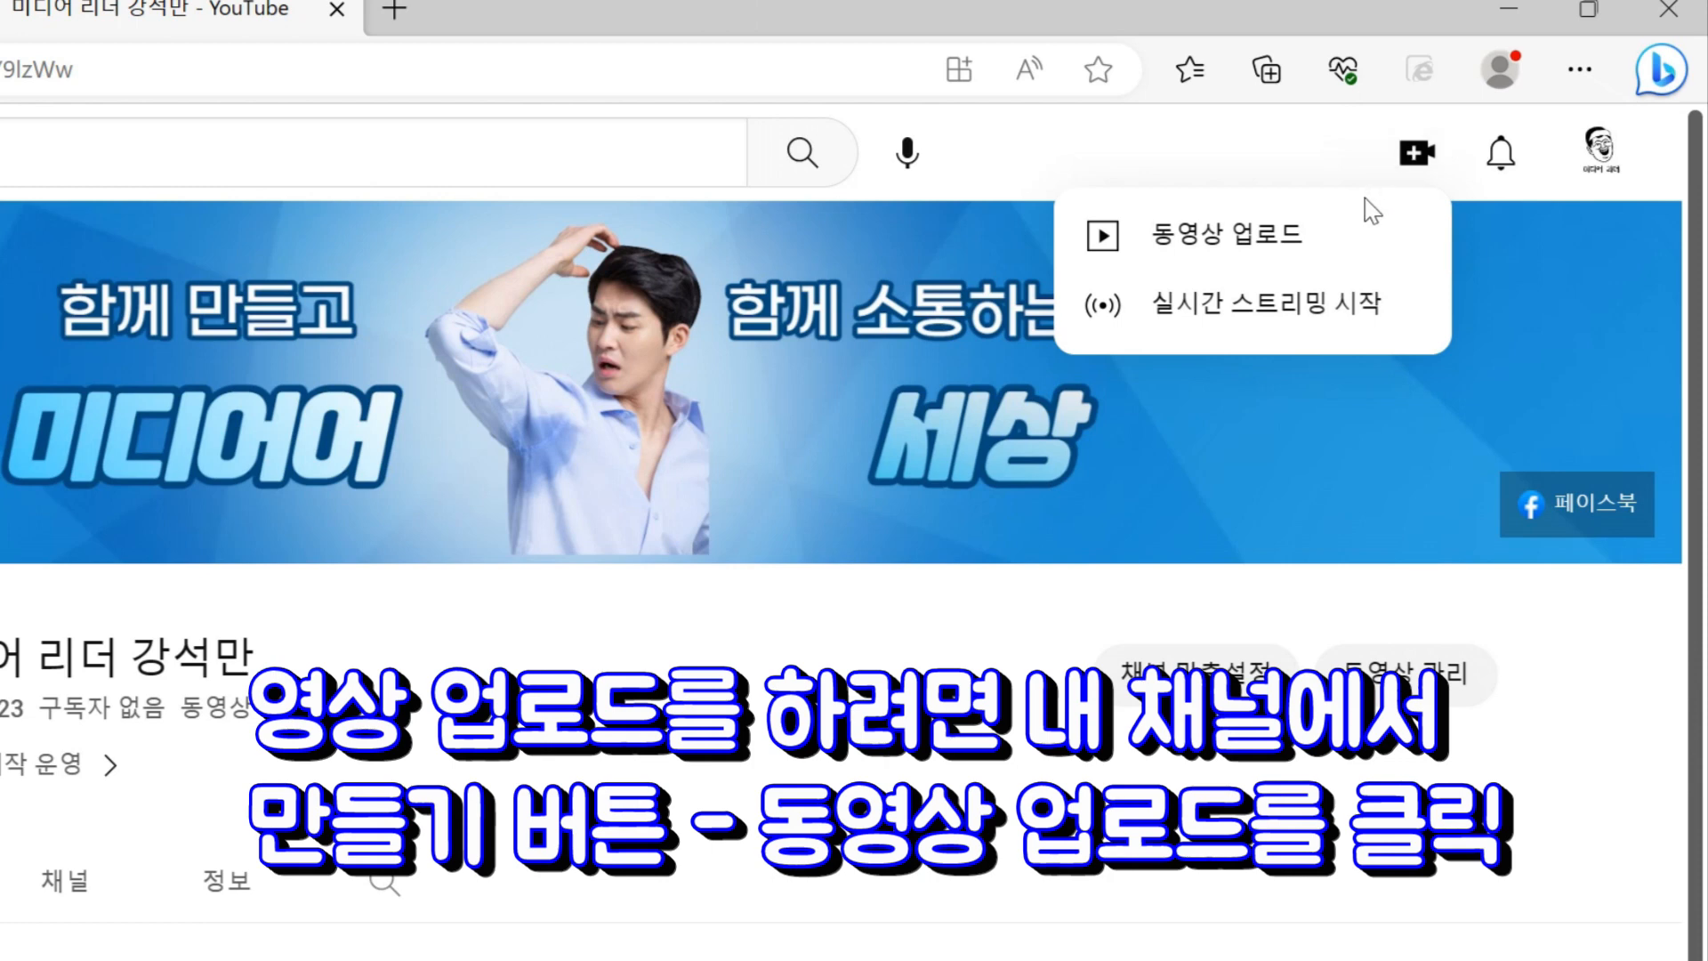
left_click(1259, 260)
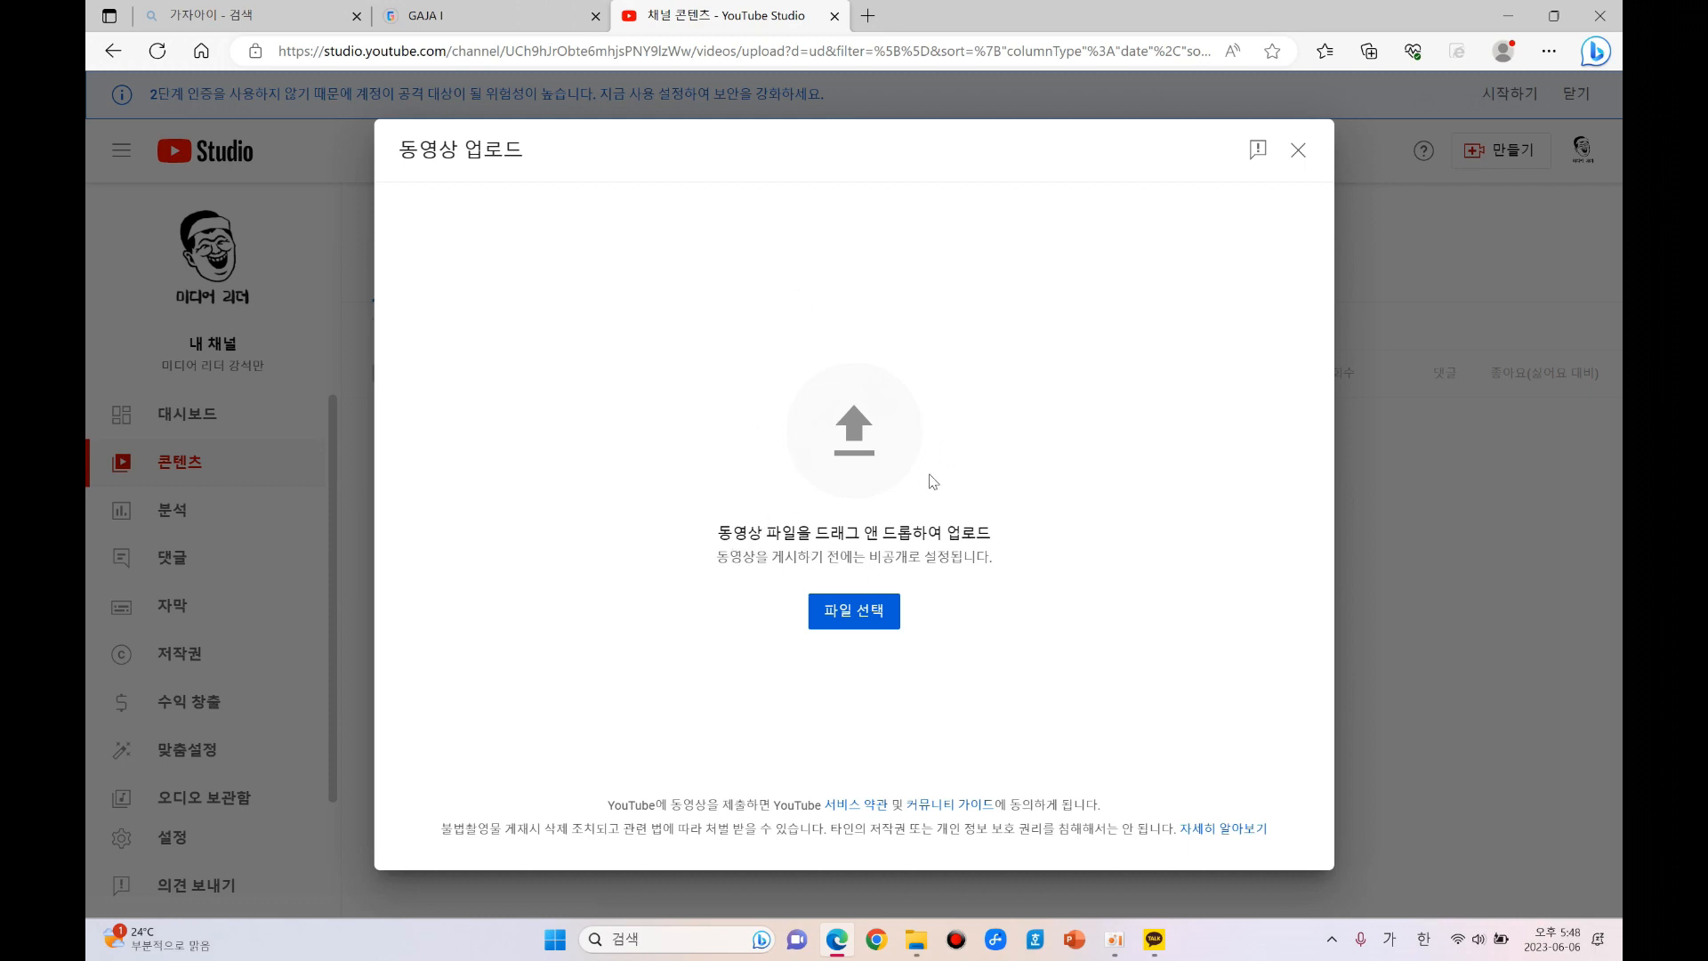
left_click(854, 611)
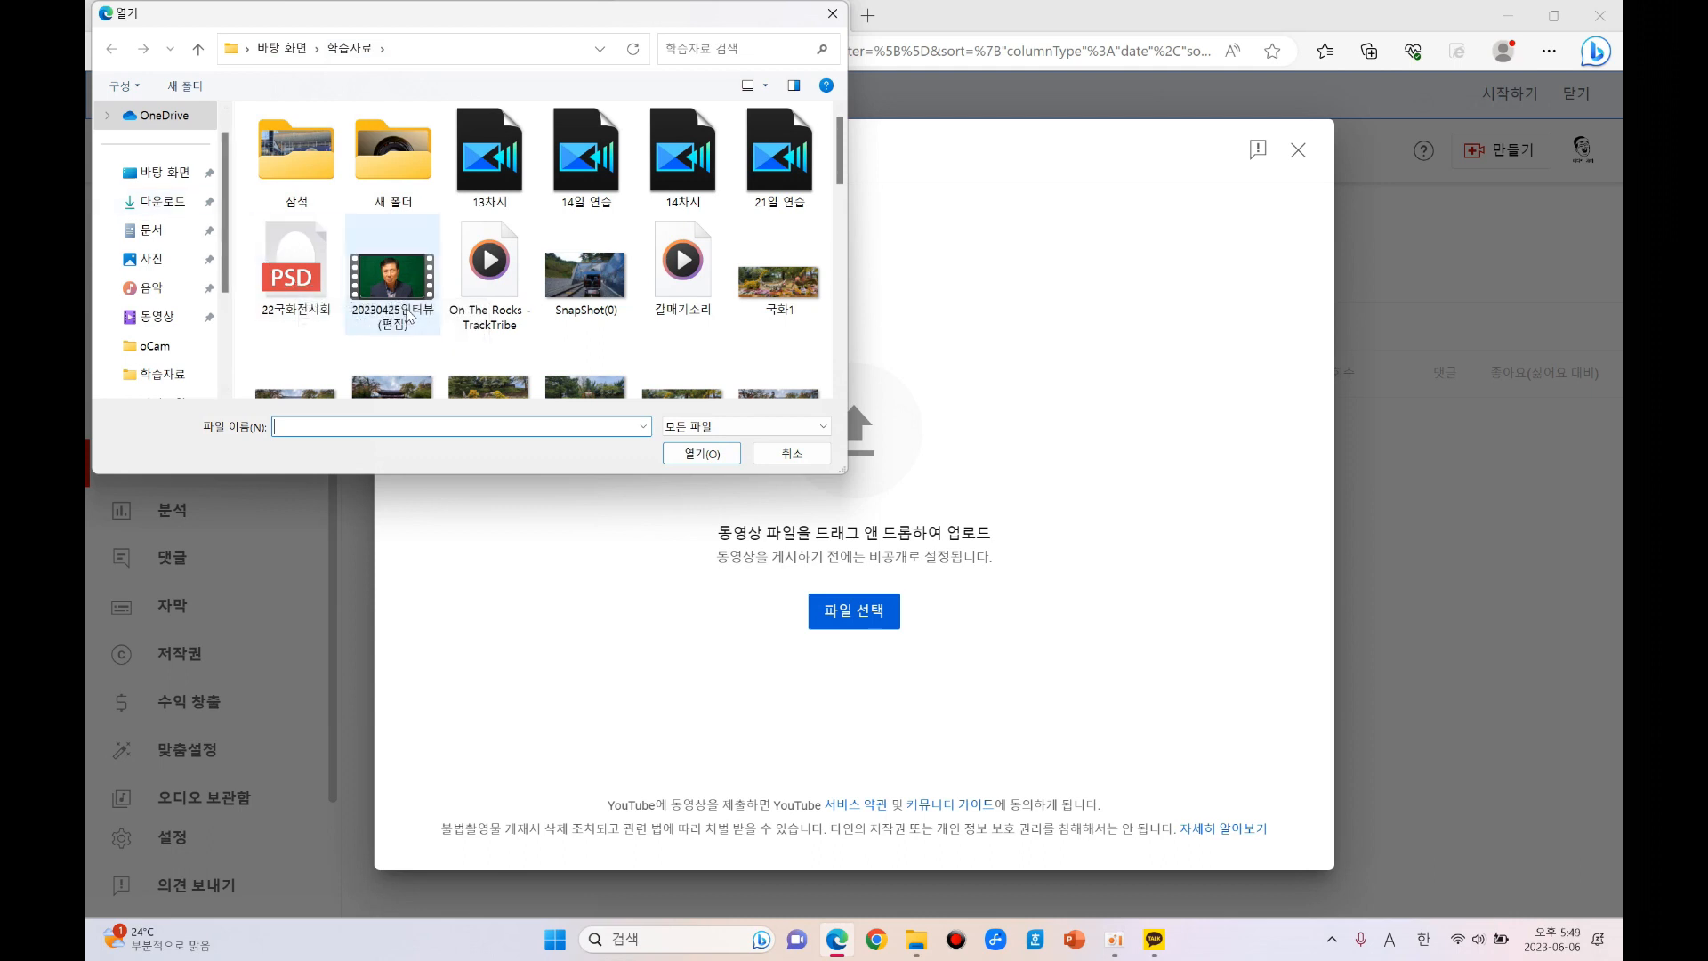
left_click_drag(842, 160, 838, 298)
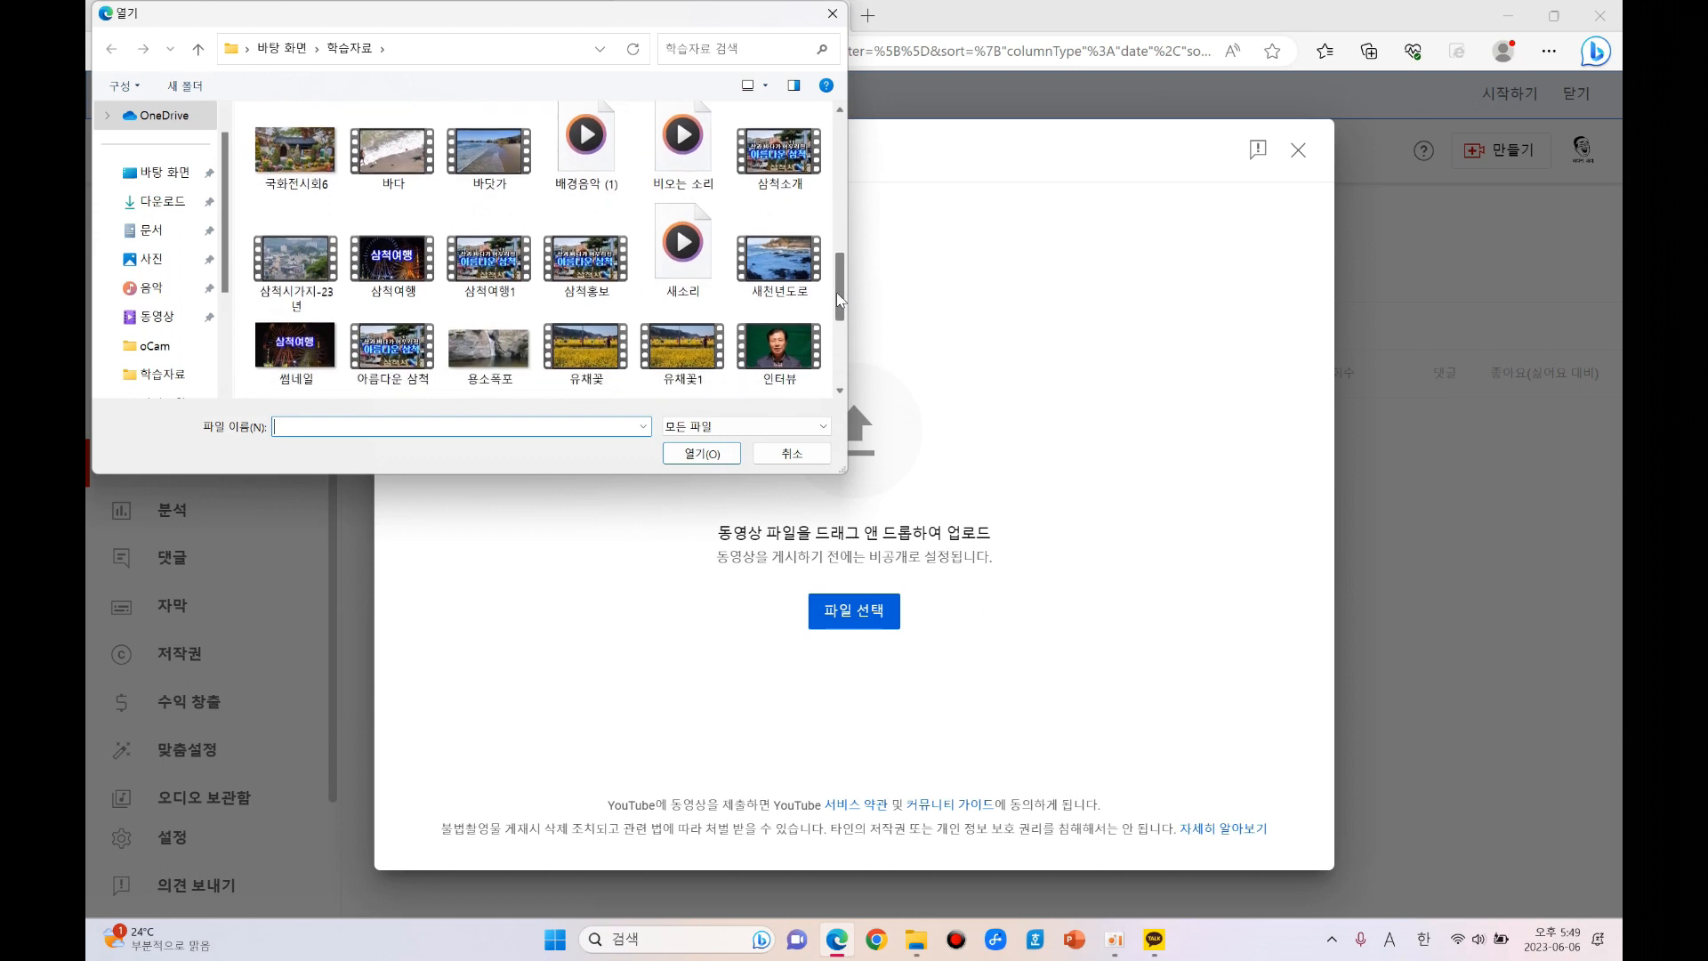
left_click(396, 259)
left_click(702, 453)
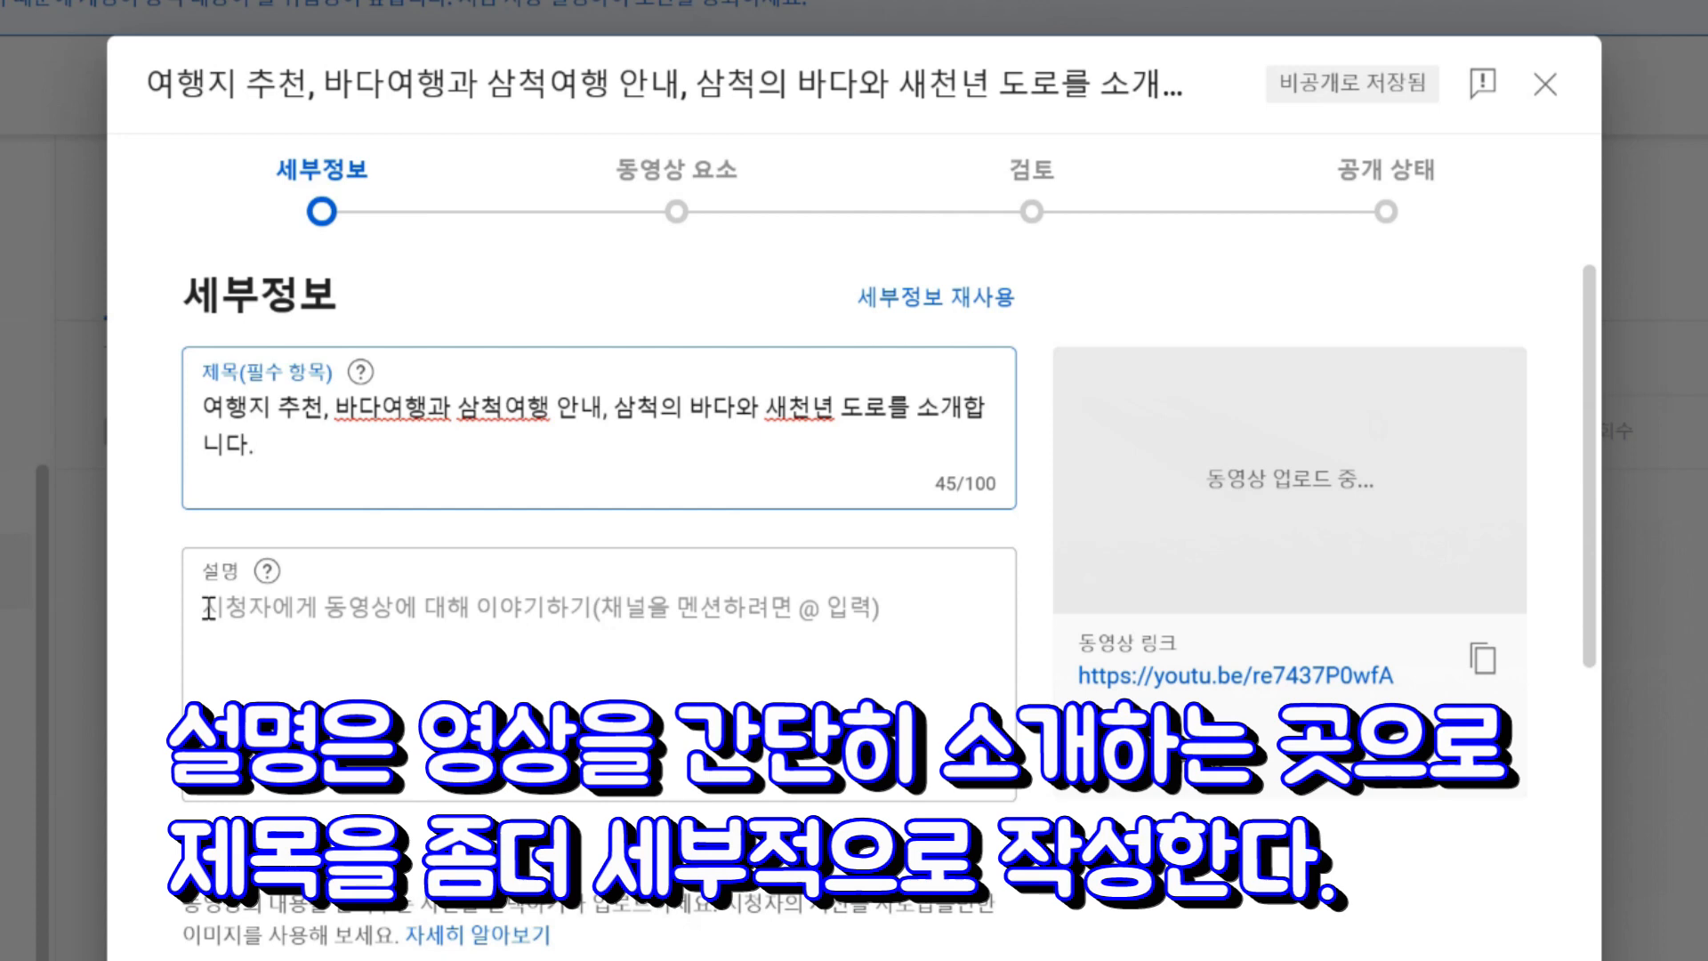
Describe the video as "여러분들의 여행지는 어떤 고이 좋을까요? 깨끗하고 맑은 바다를 자랑하는 삼척의 바닷가와 이 바닷가를 끼고 도는 새천년 도로를 소개합니다." plus hashtags #여행지추천 #삼척여행 #새천년도로.
left_click(226, 630)
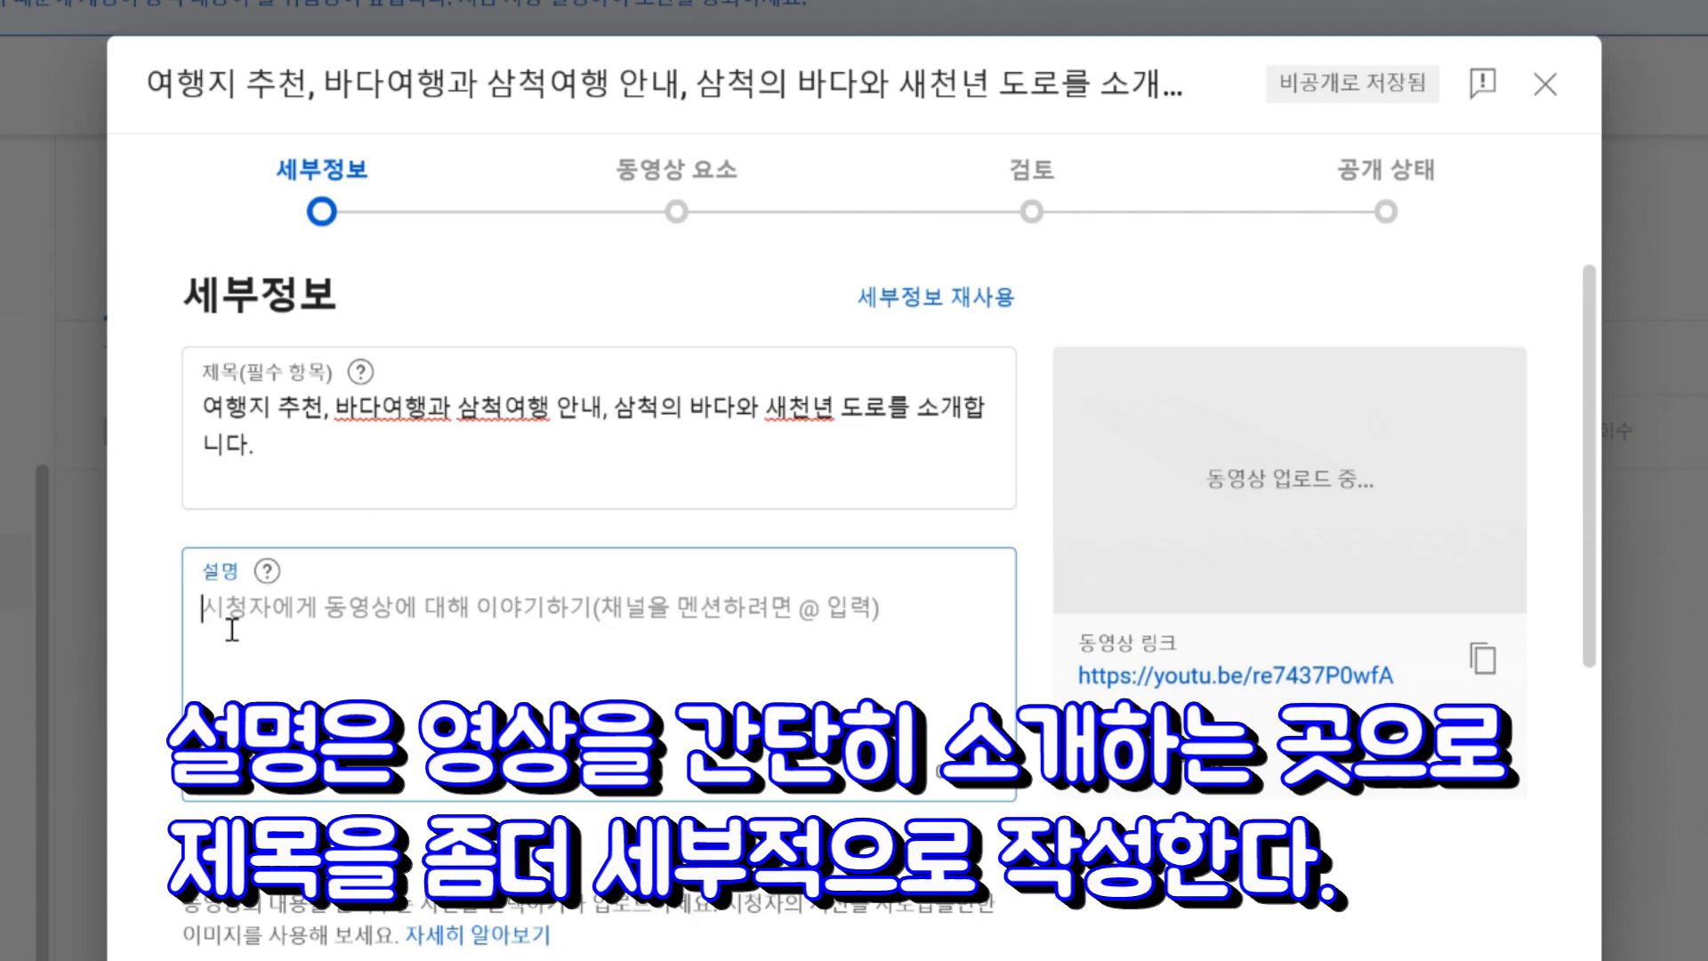
type("여러분들의 여행지는 어떤 고이 좋을까요? 깨끗하고 맑은 바다를 자랑하는 삼척의 바닷가와 이 바닷가를 끼고 도는 새천년 도로를 소개합니다.")
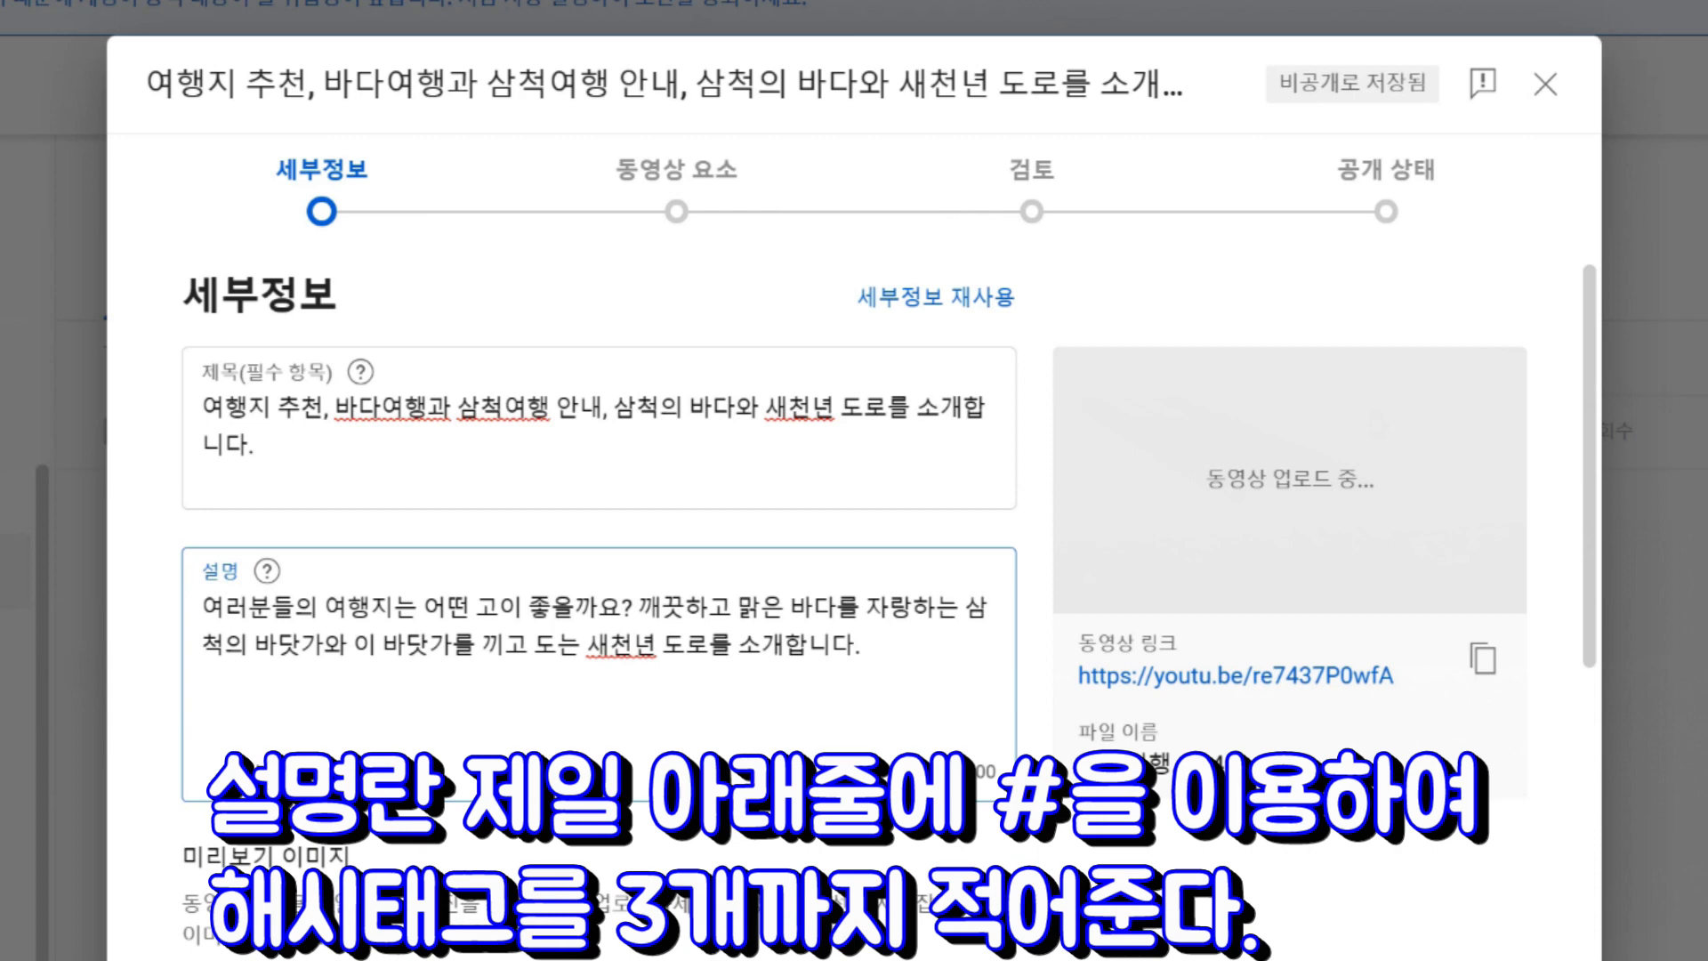
key("Return")
key("Return")
type("#여행지추천 #삼척여행 #새천년도로")
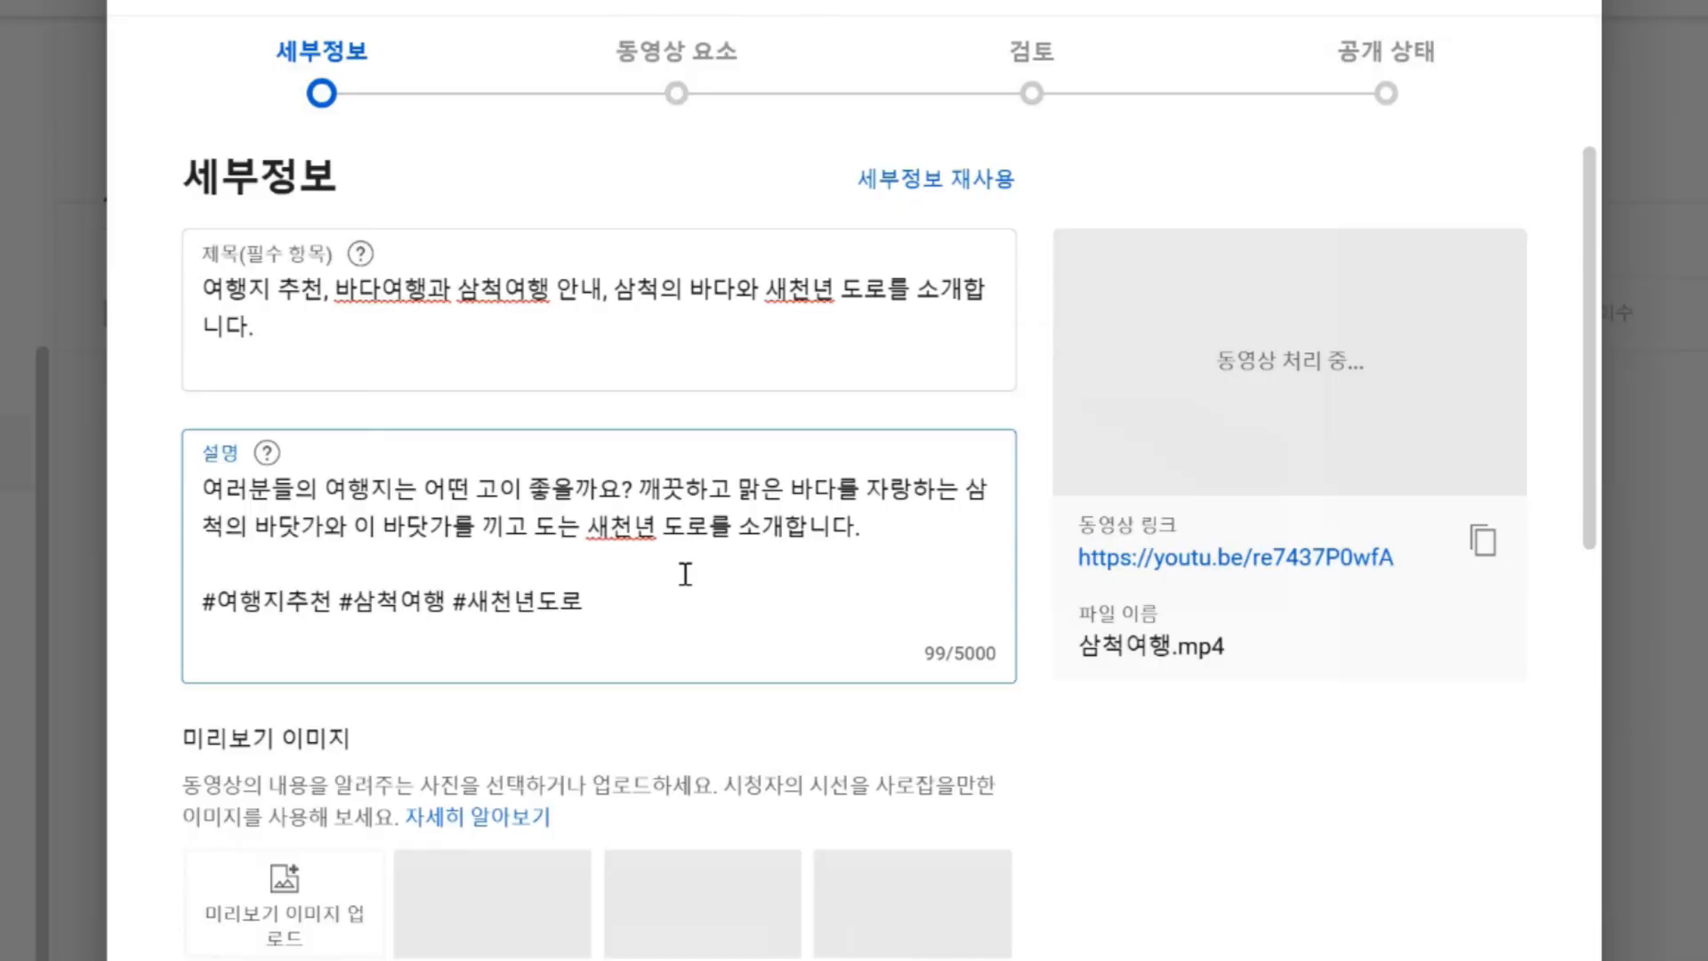
Upload the Ferris wheel picture with the 삼척여행 lettering from the 학습자료 folder as the video's custom thumbnail.
scroll(685, 574, "down", 6)
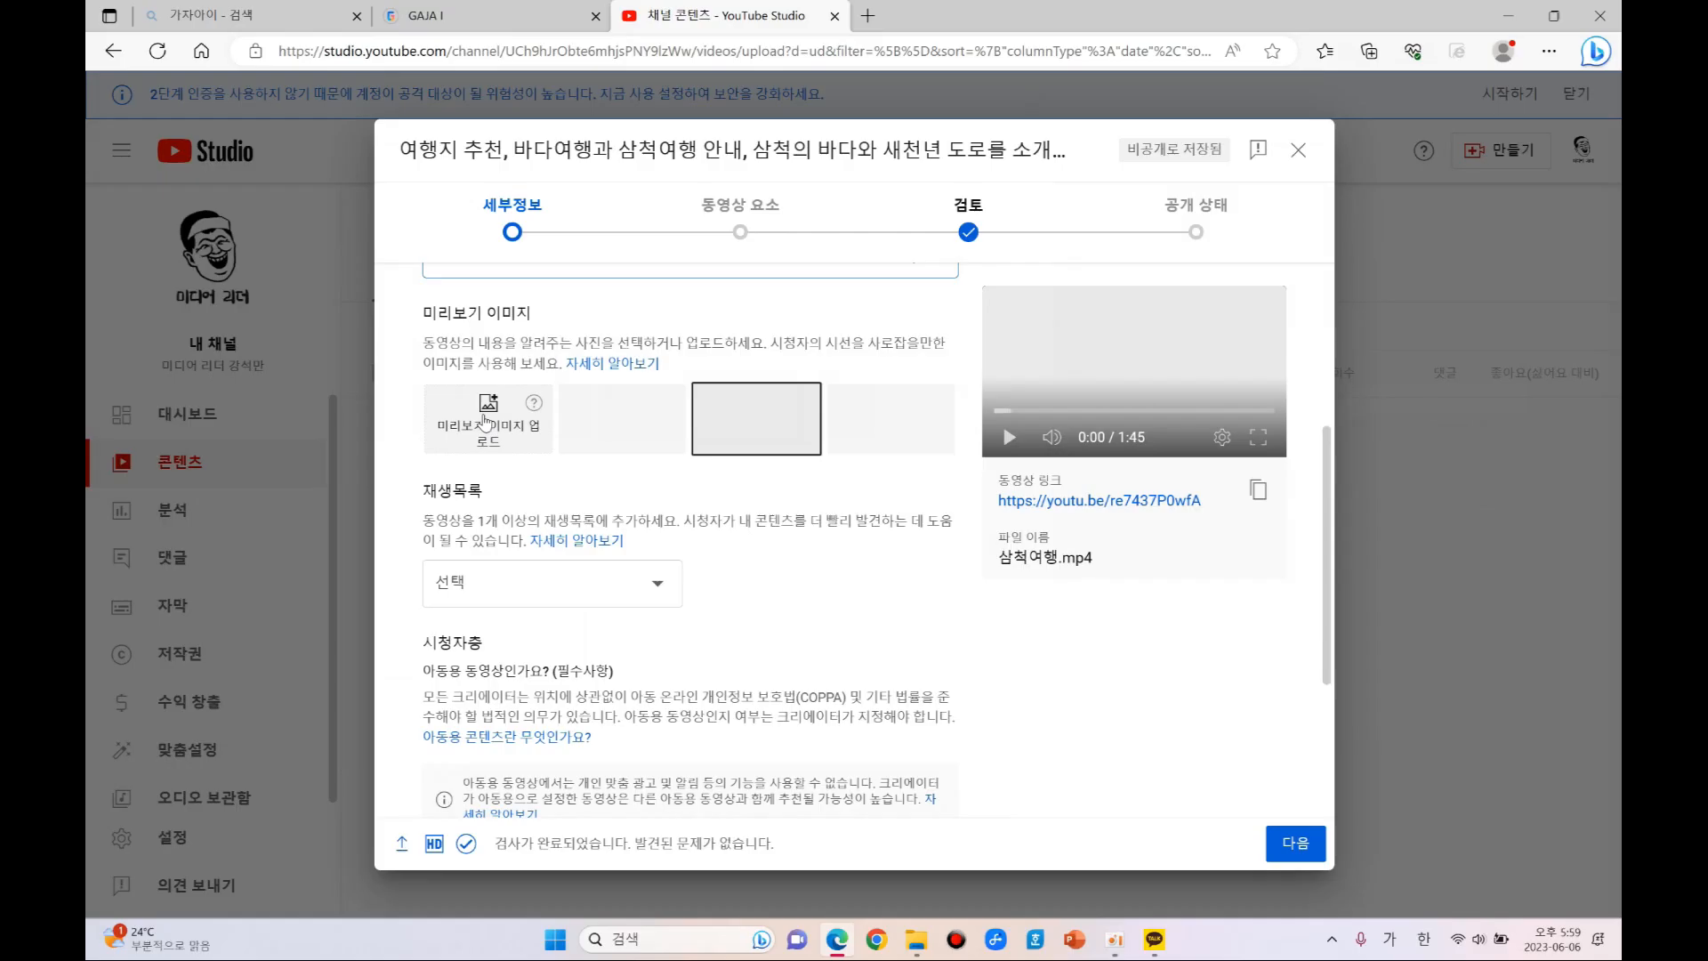
left_click(485, 420)
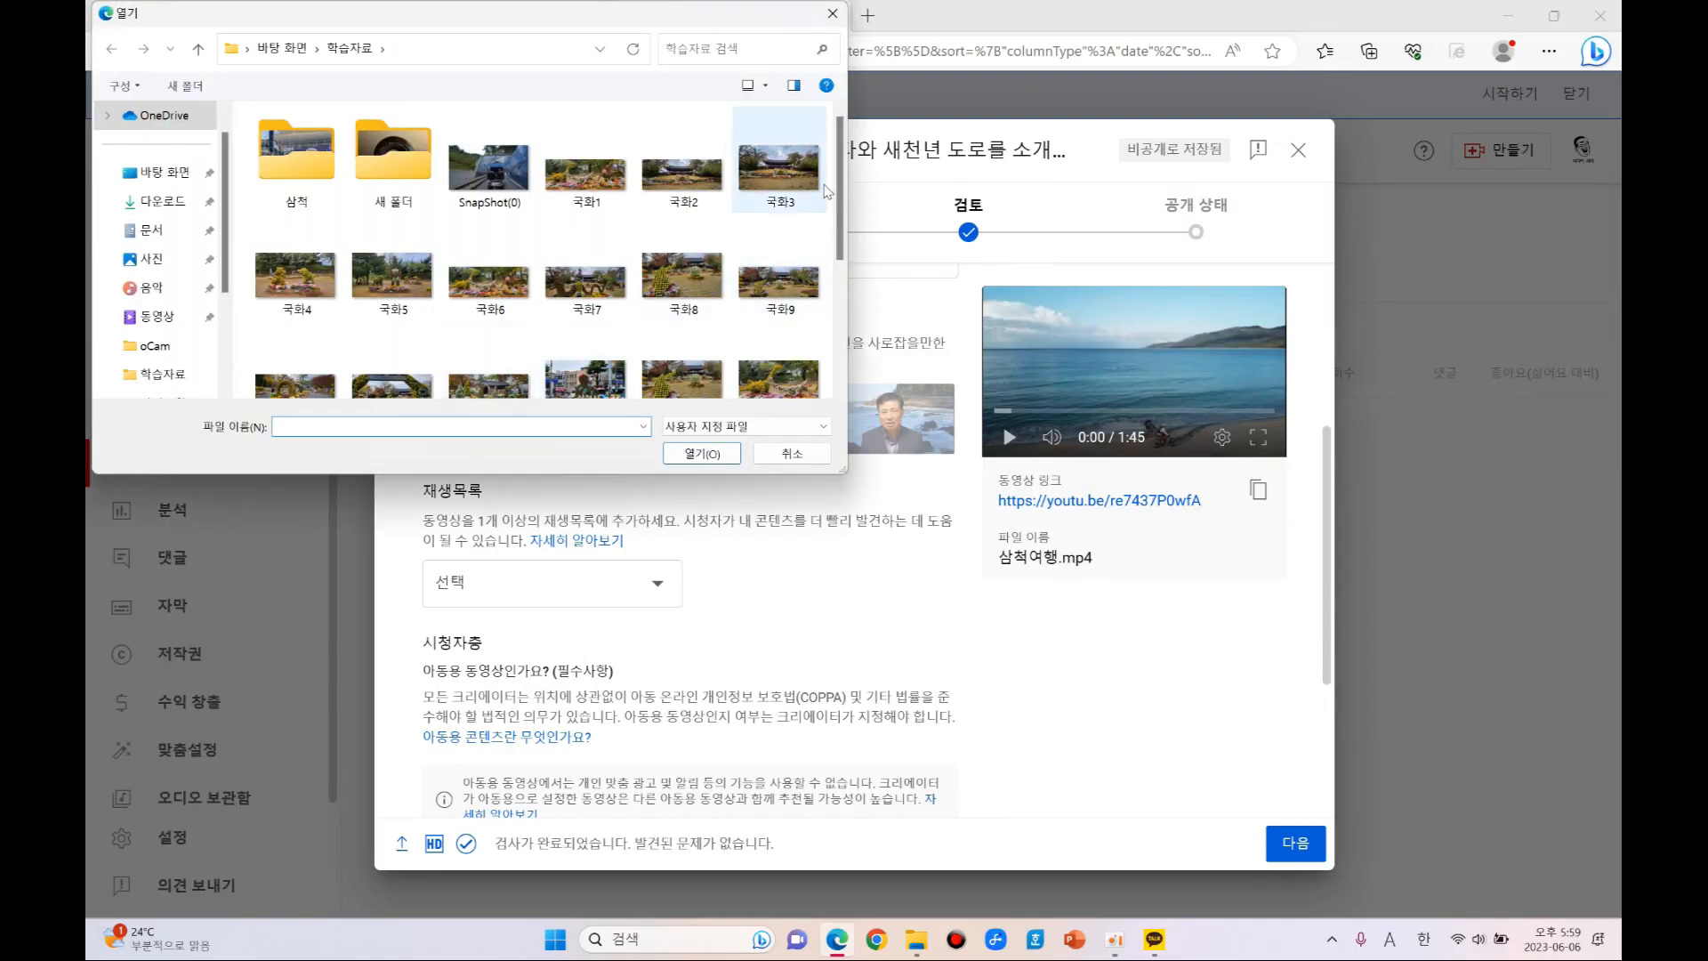
left_click_drag(841, 207, 842, 308)
left_click(783, 307)
left_click(702, 456)
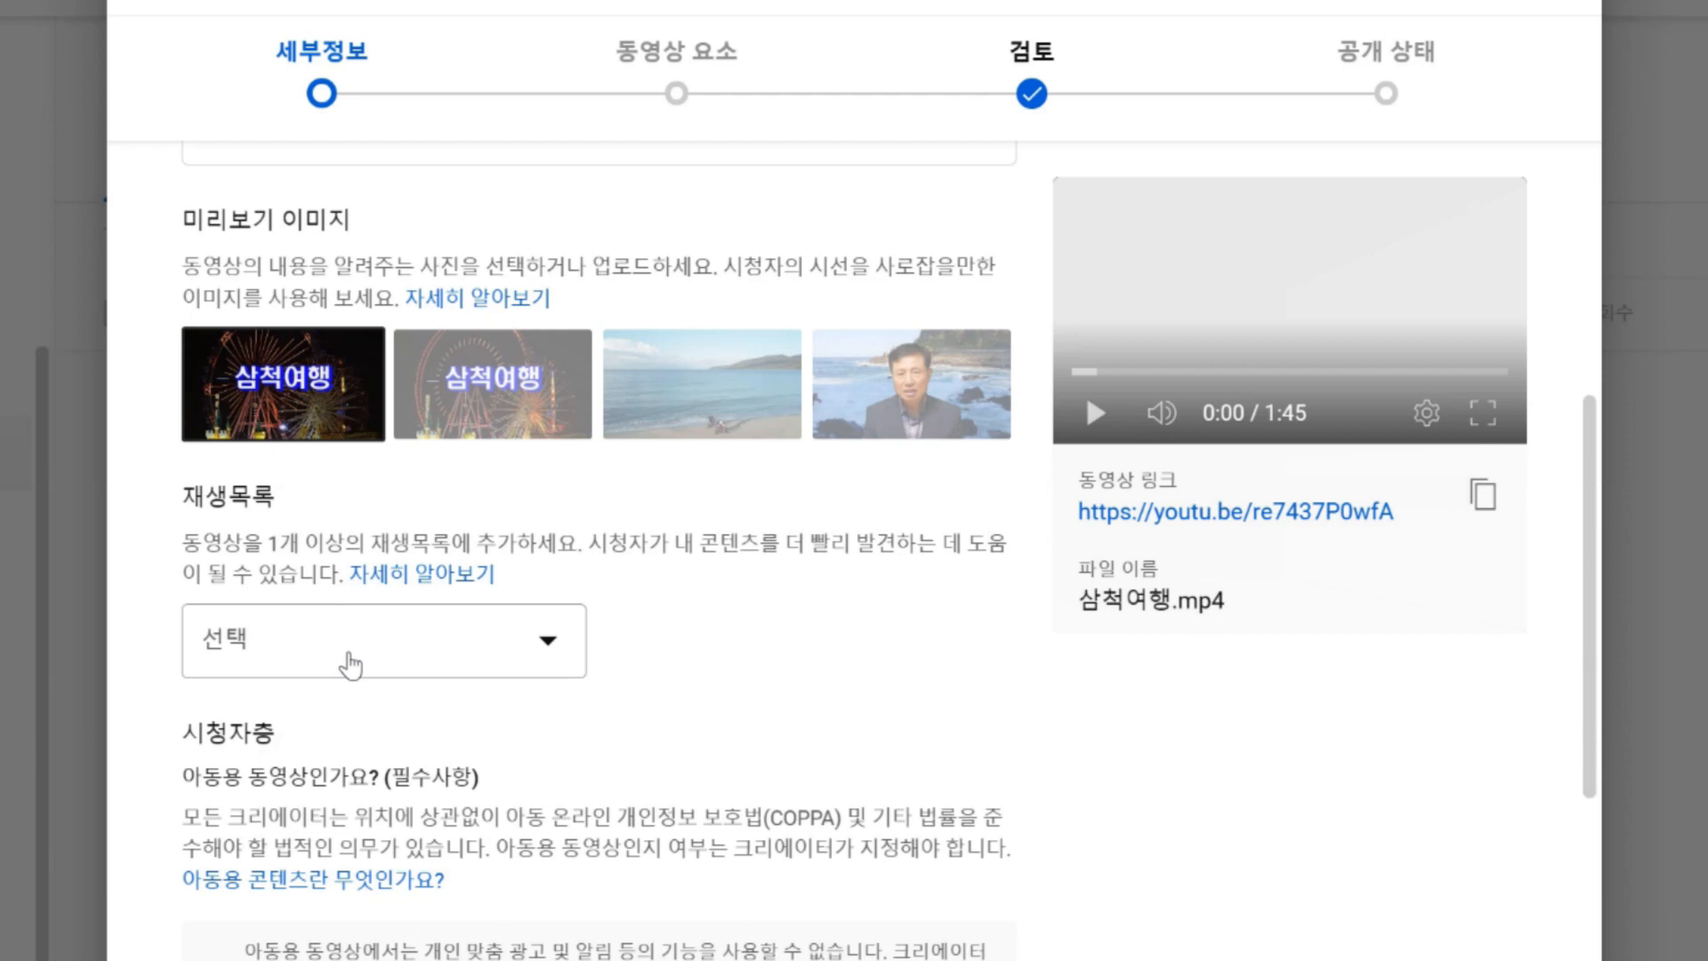
Open the playlist choices for the video.
left_click(545, 644)
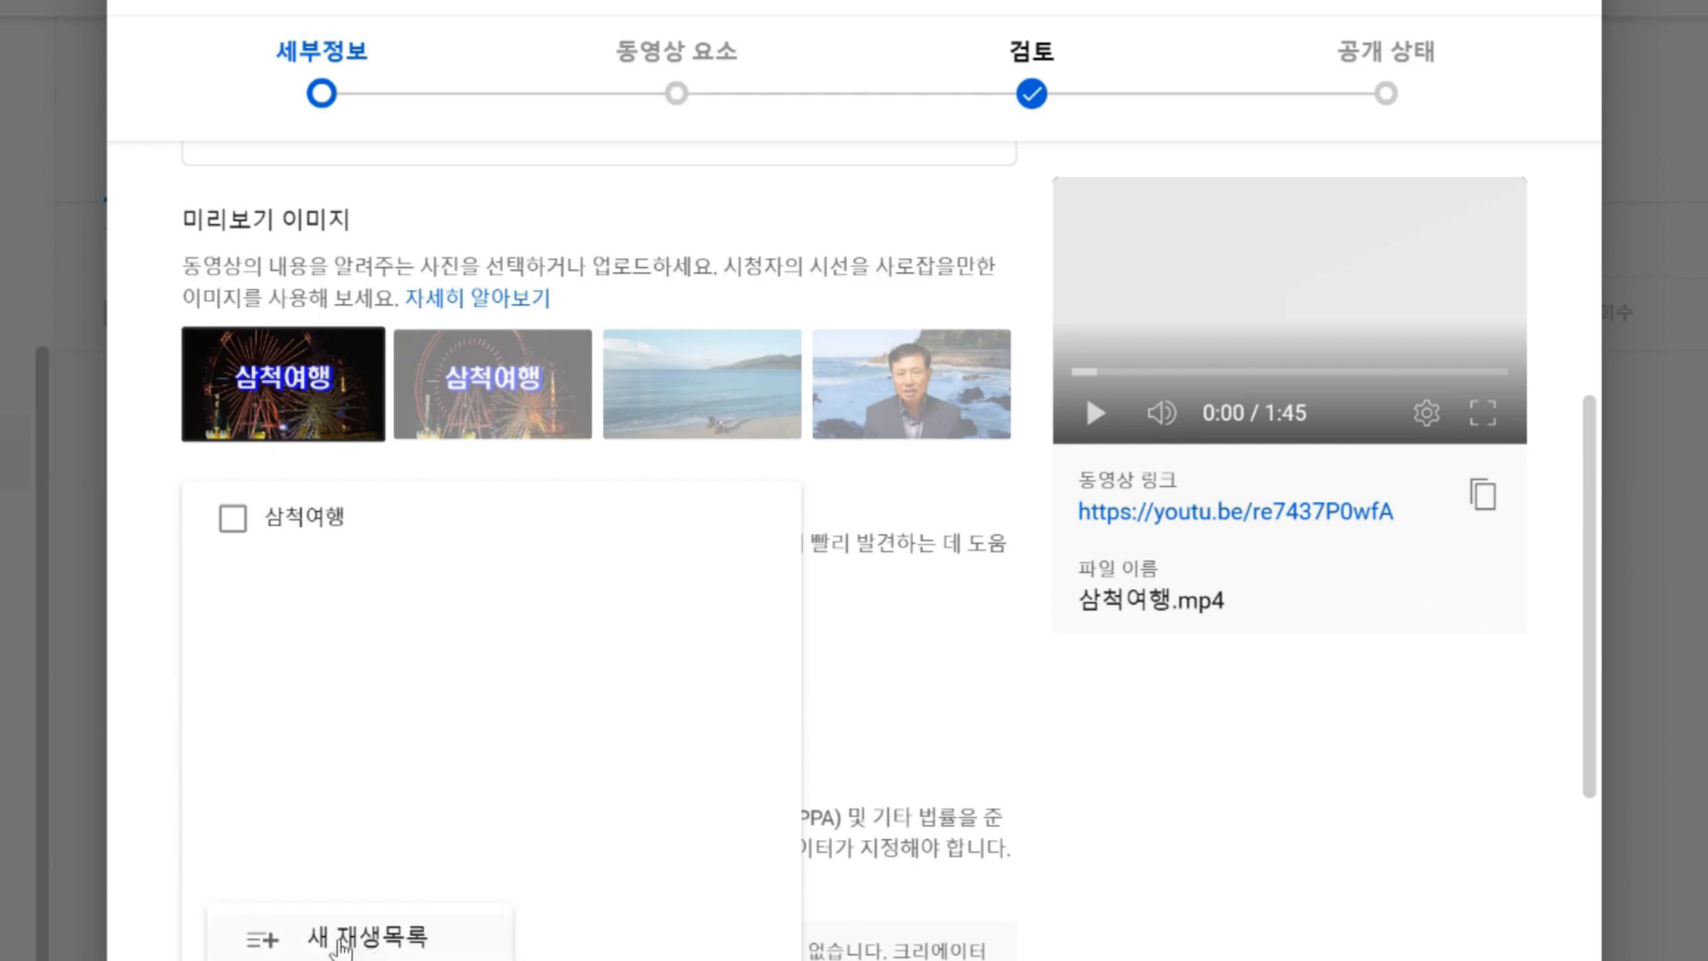
left_click(372, 942)
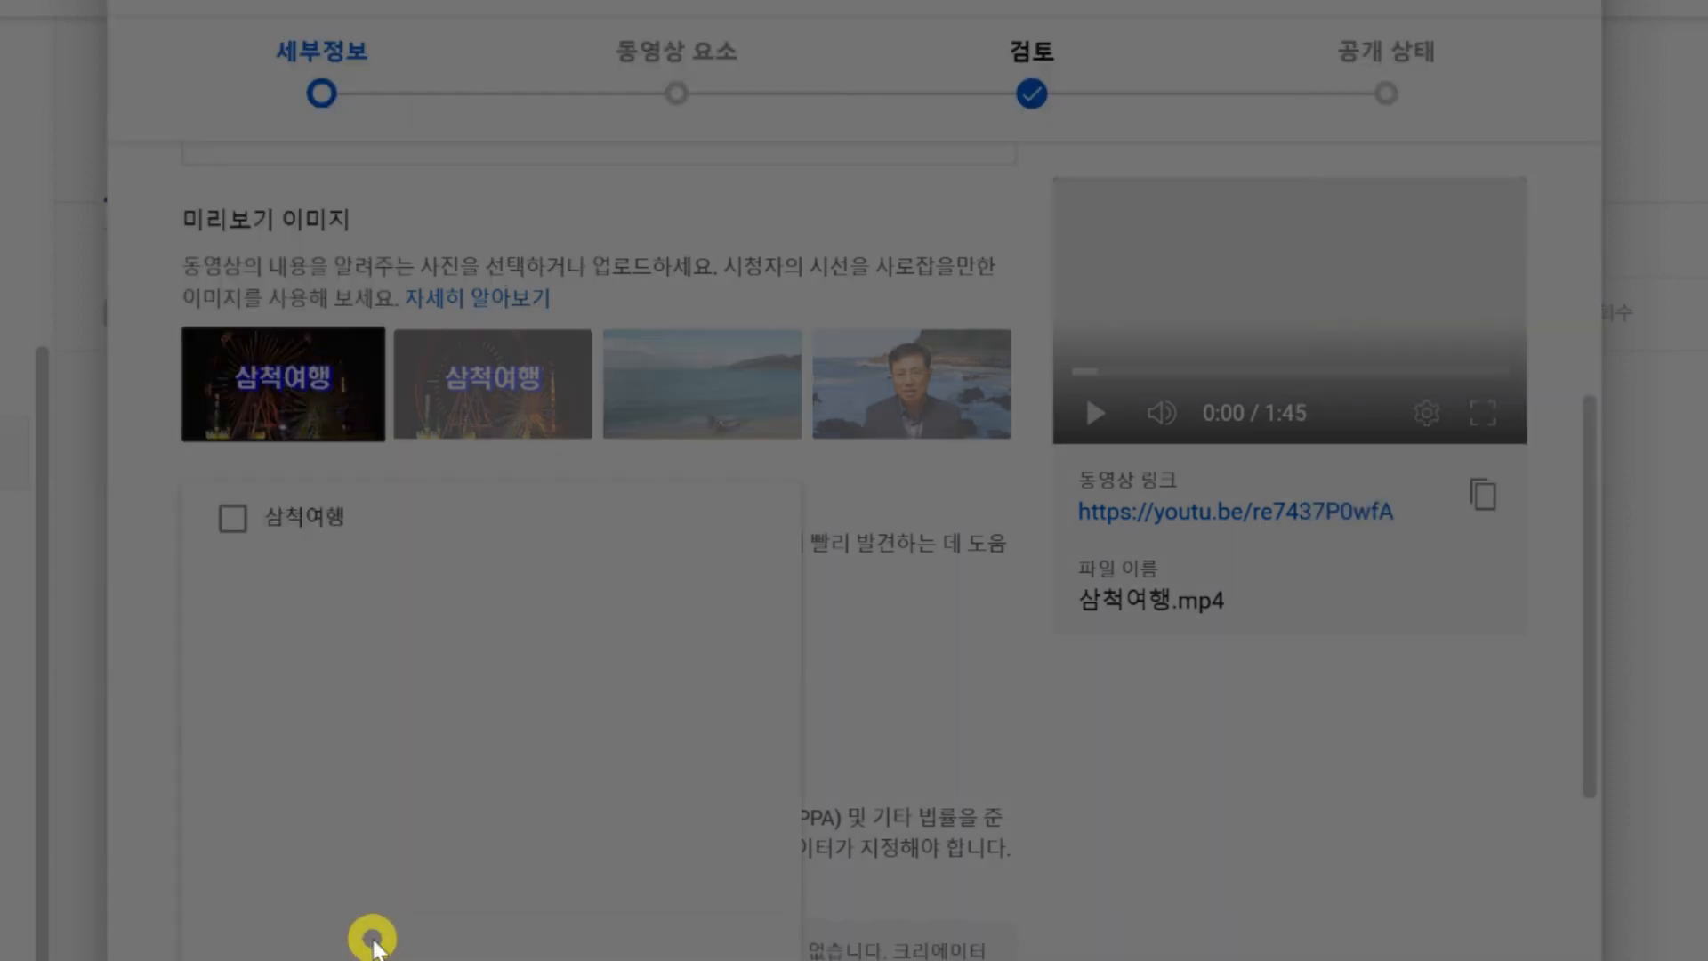
left_click(464, 313)
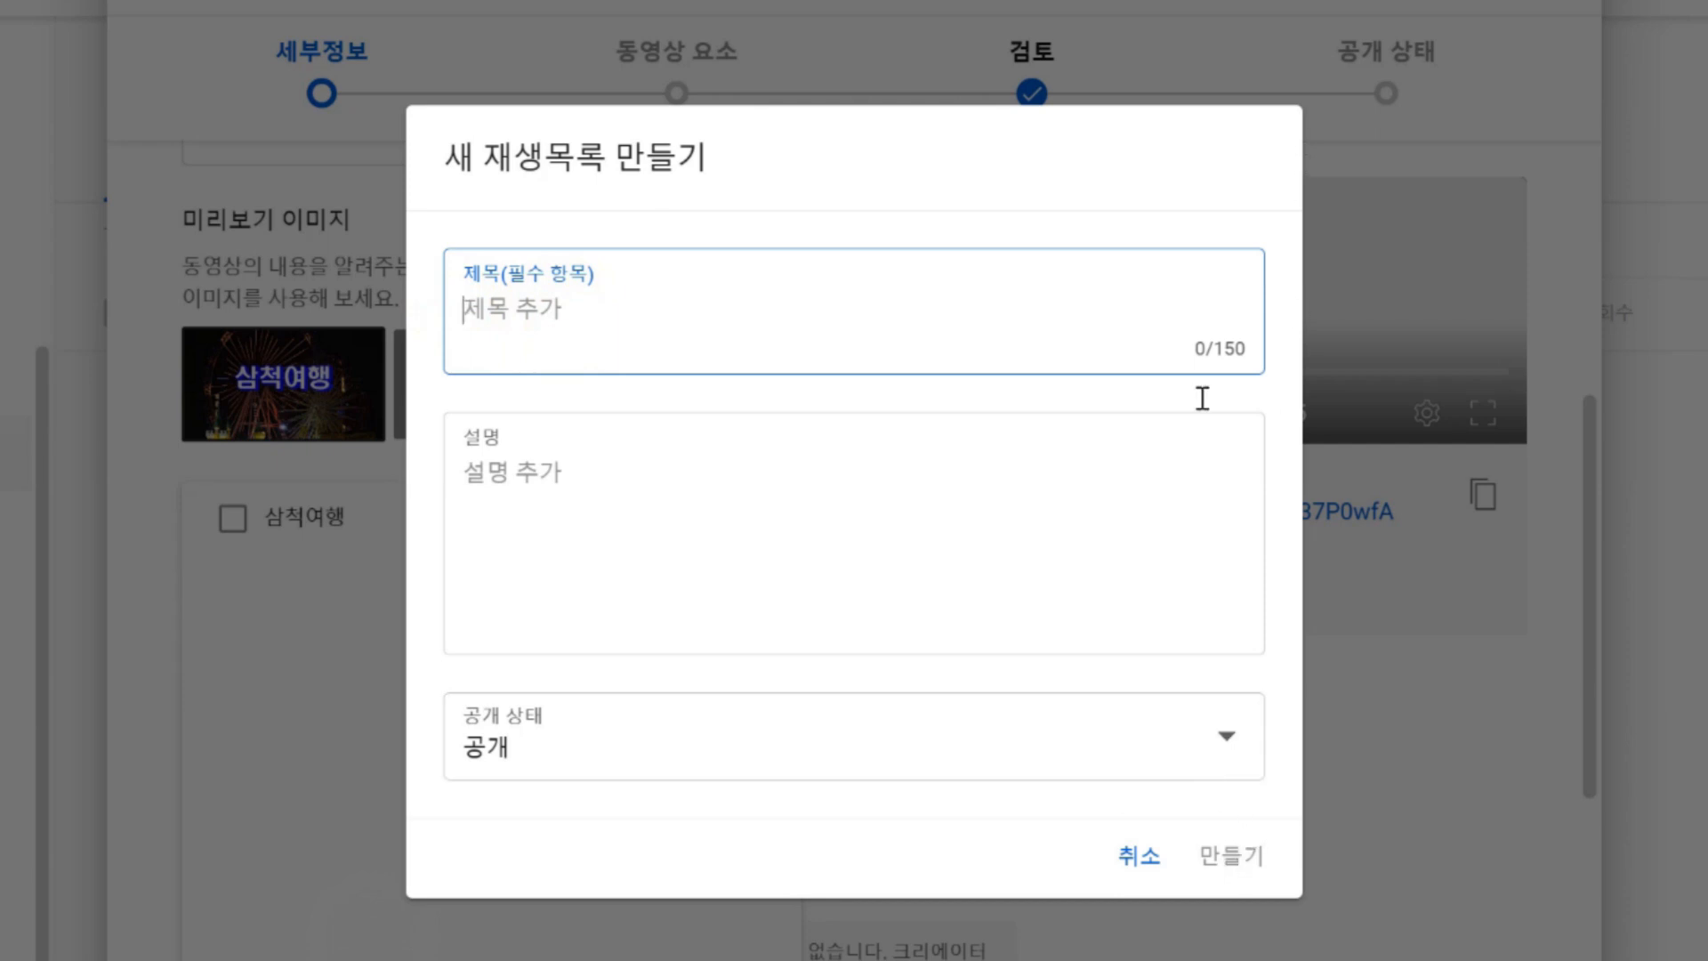
left_click(1131, 856)
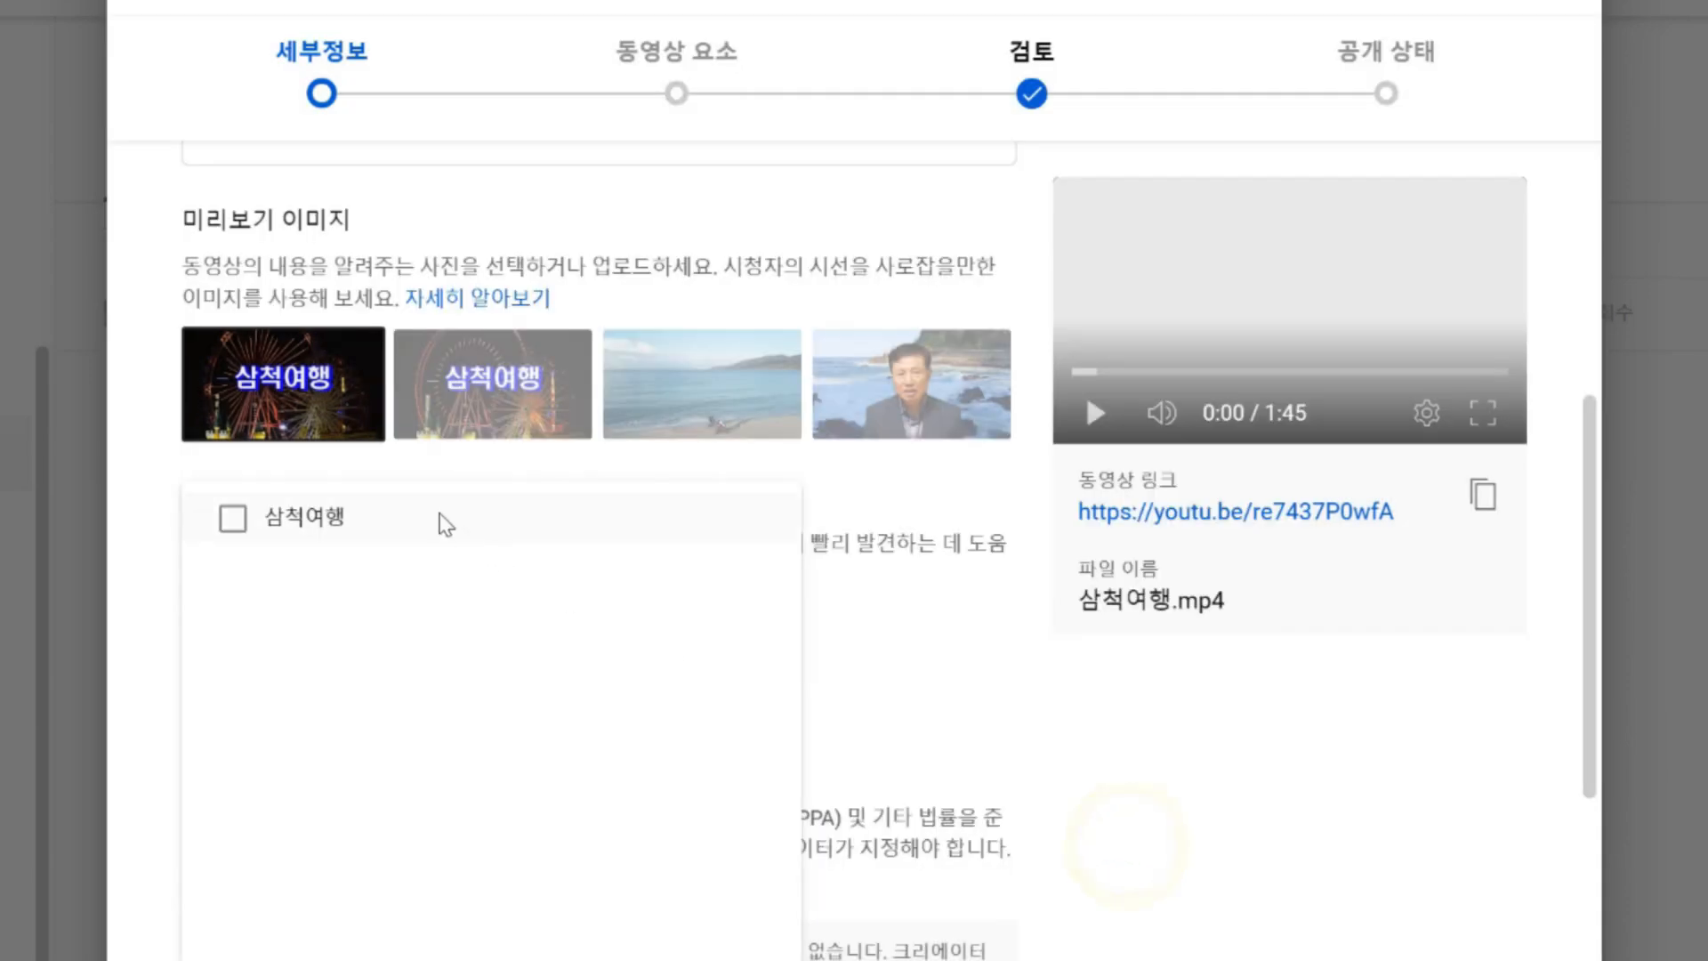
Add the video to the 삼척여행 playlist and mark it as not made for kids (아니요, 아동용이 아닙니다).
left_click(234, 520)
left_click(754, 957)
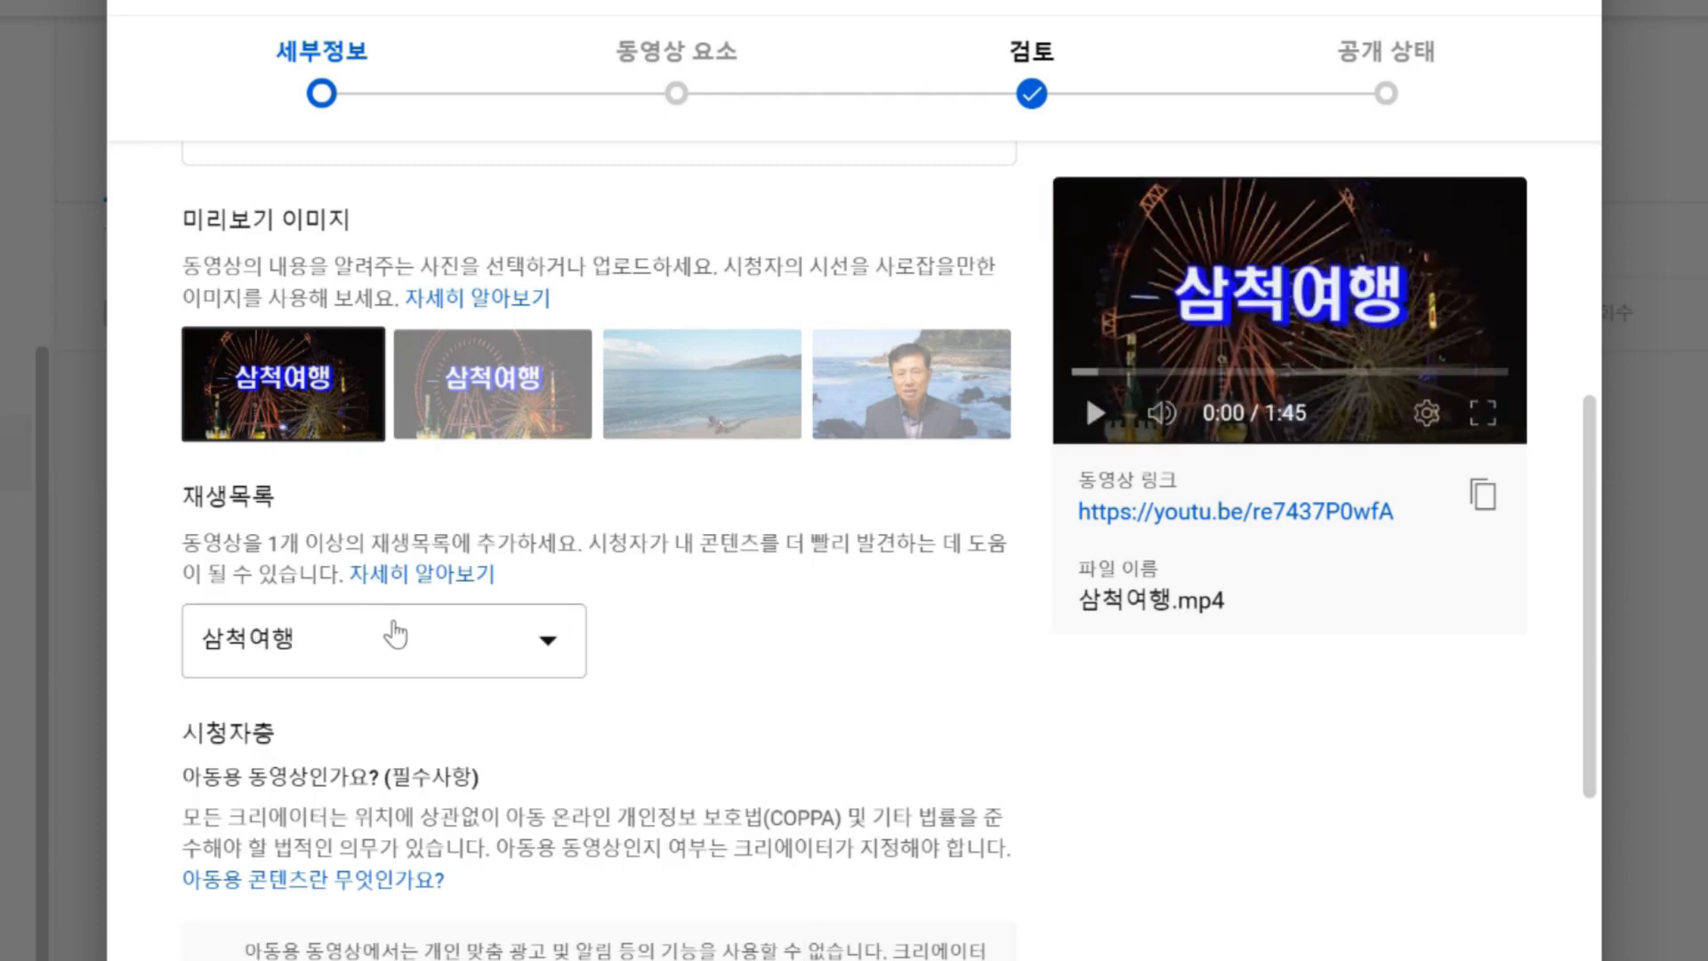
scroll(442, 598, "up", 1)
scroll(443, 586, "down", 4)
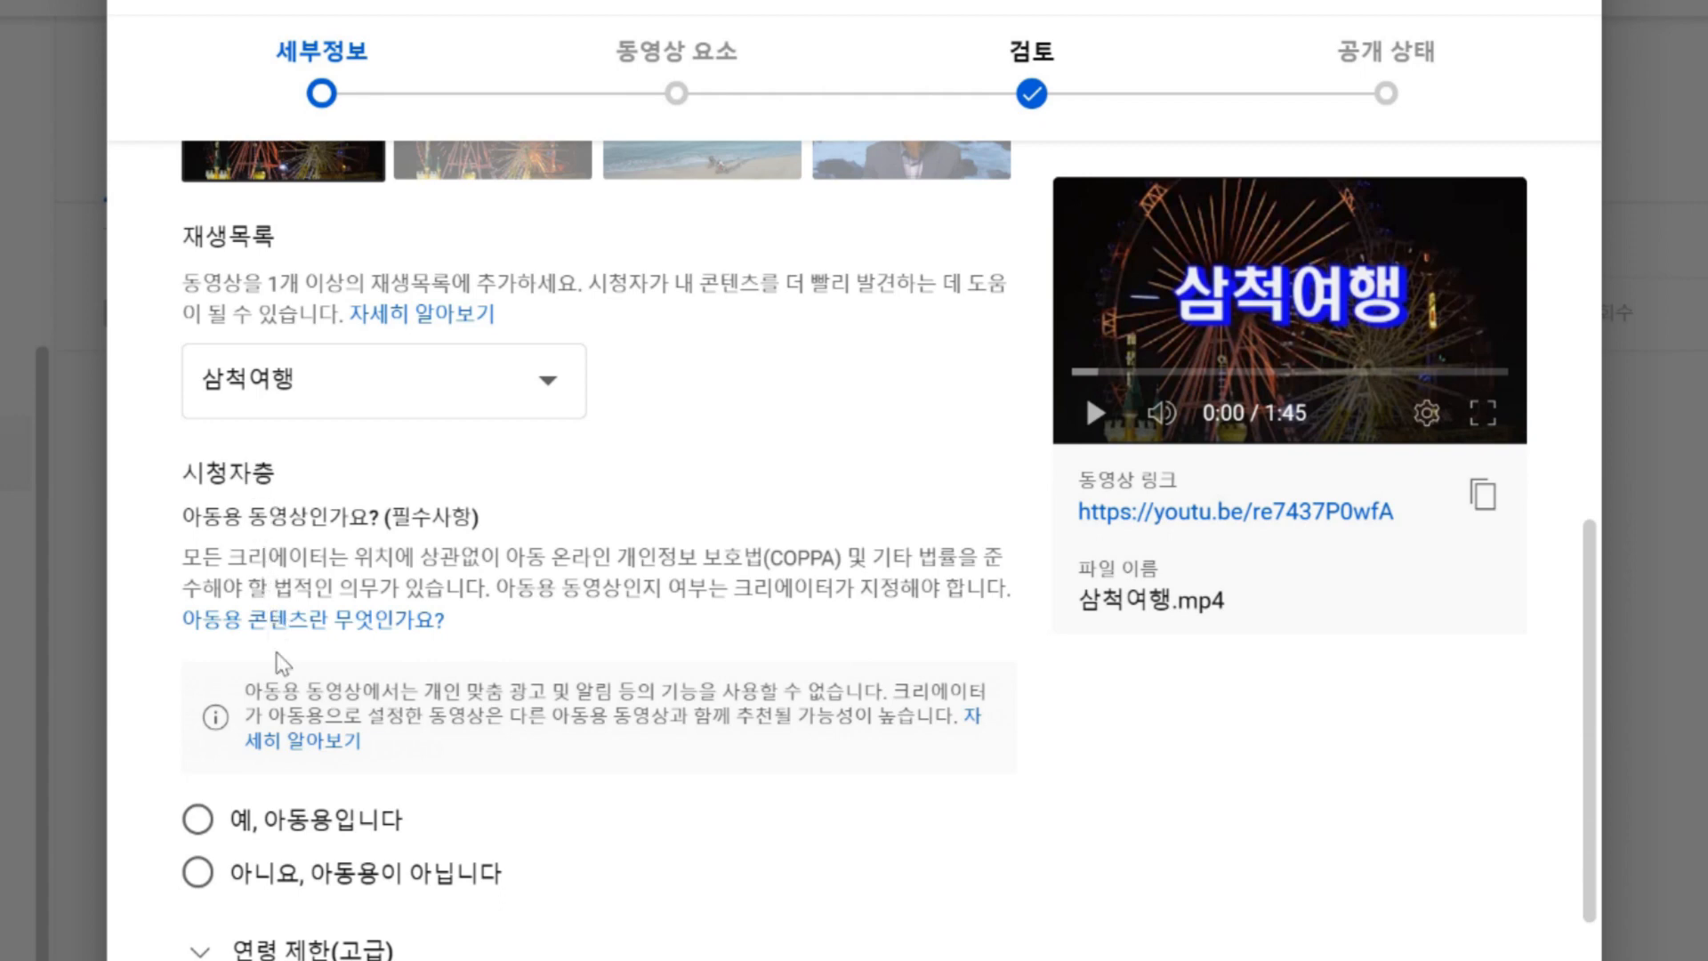
left_click(196, 873)
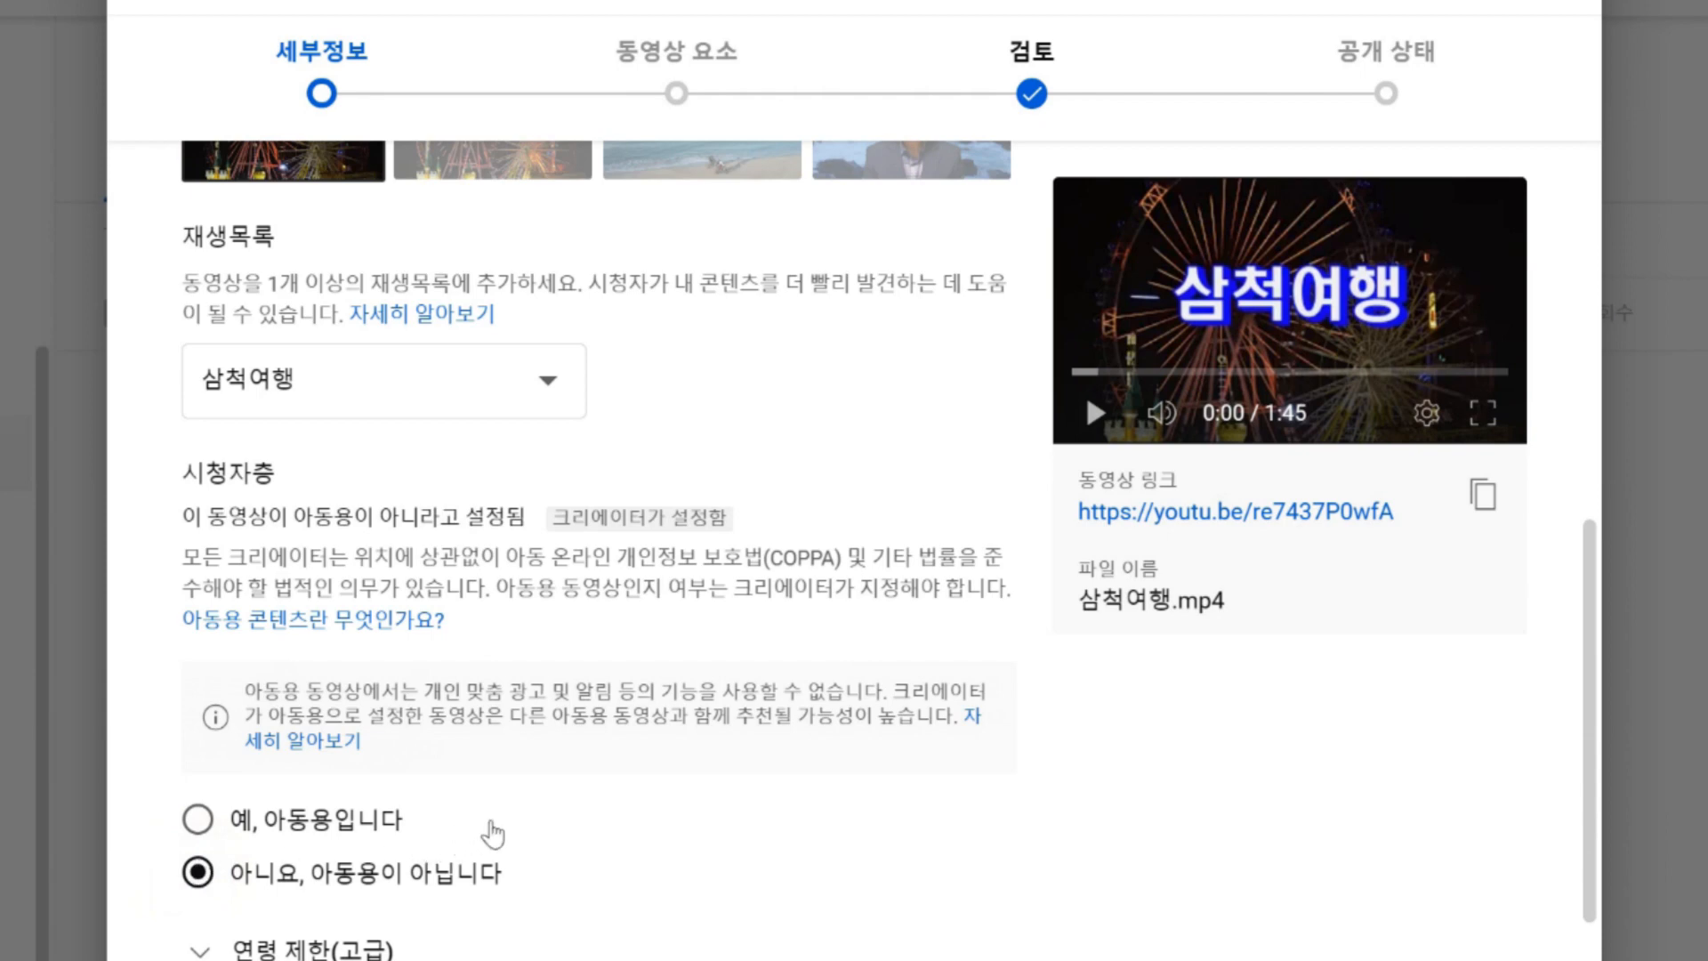
scroll(527, 828, "down", 2)
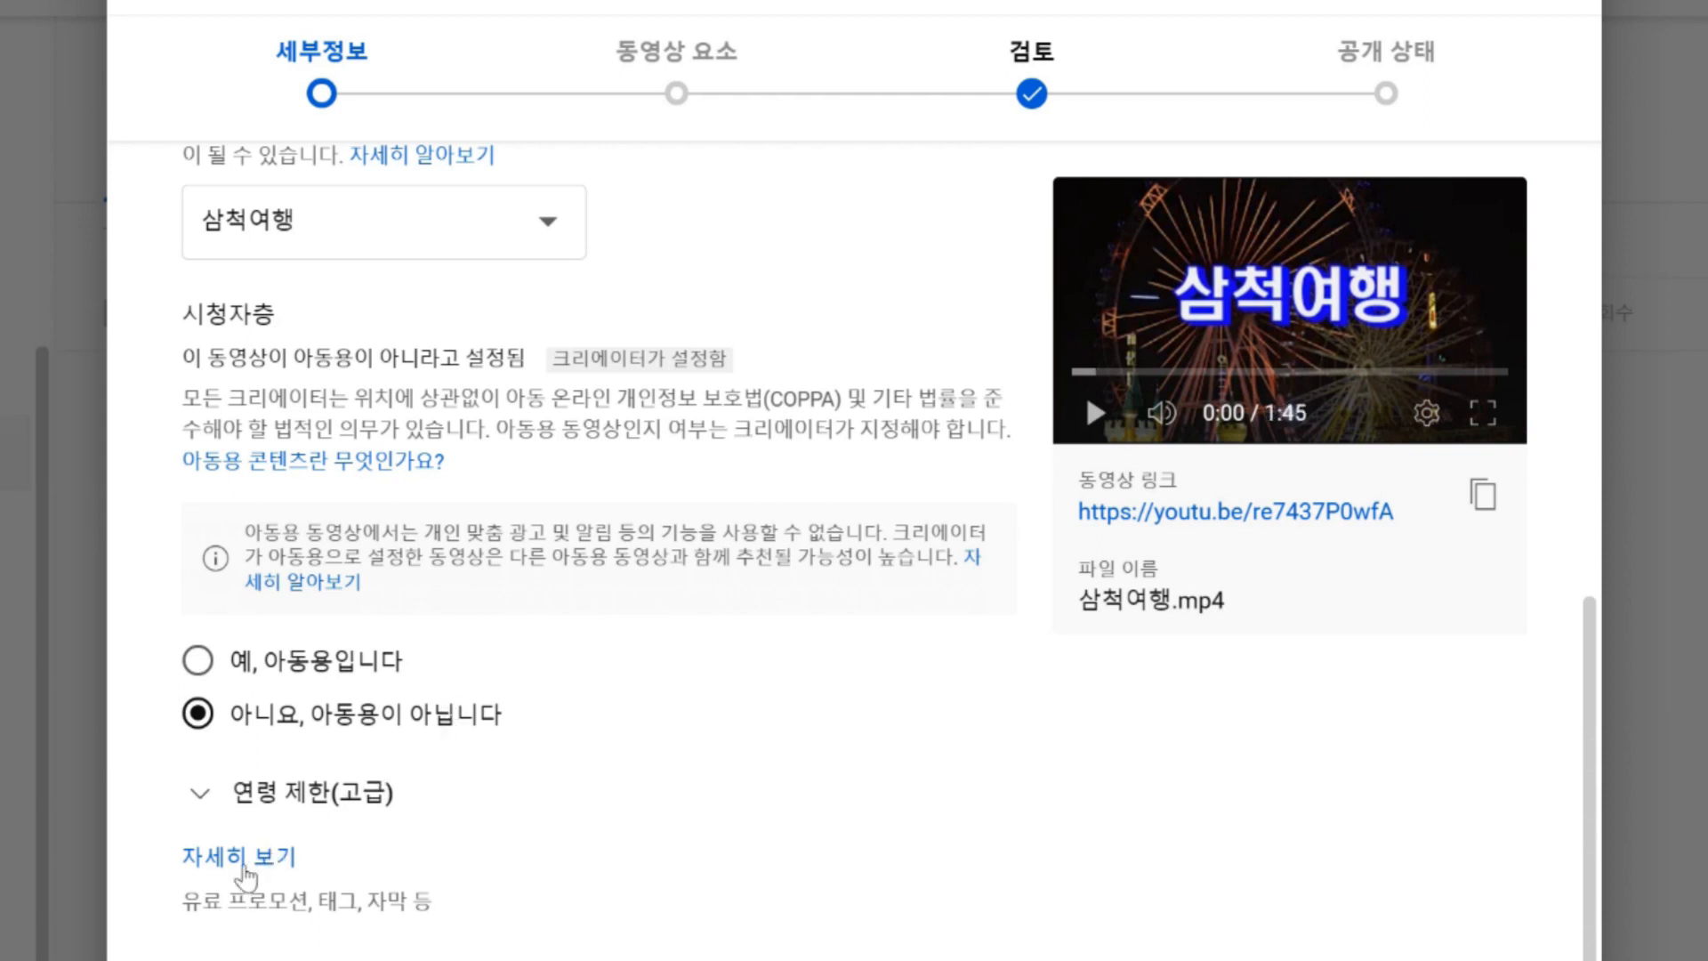
left_click(246, 861)
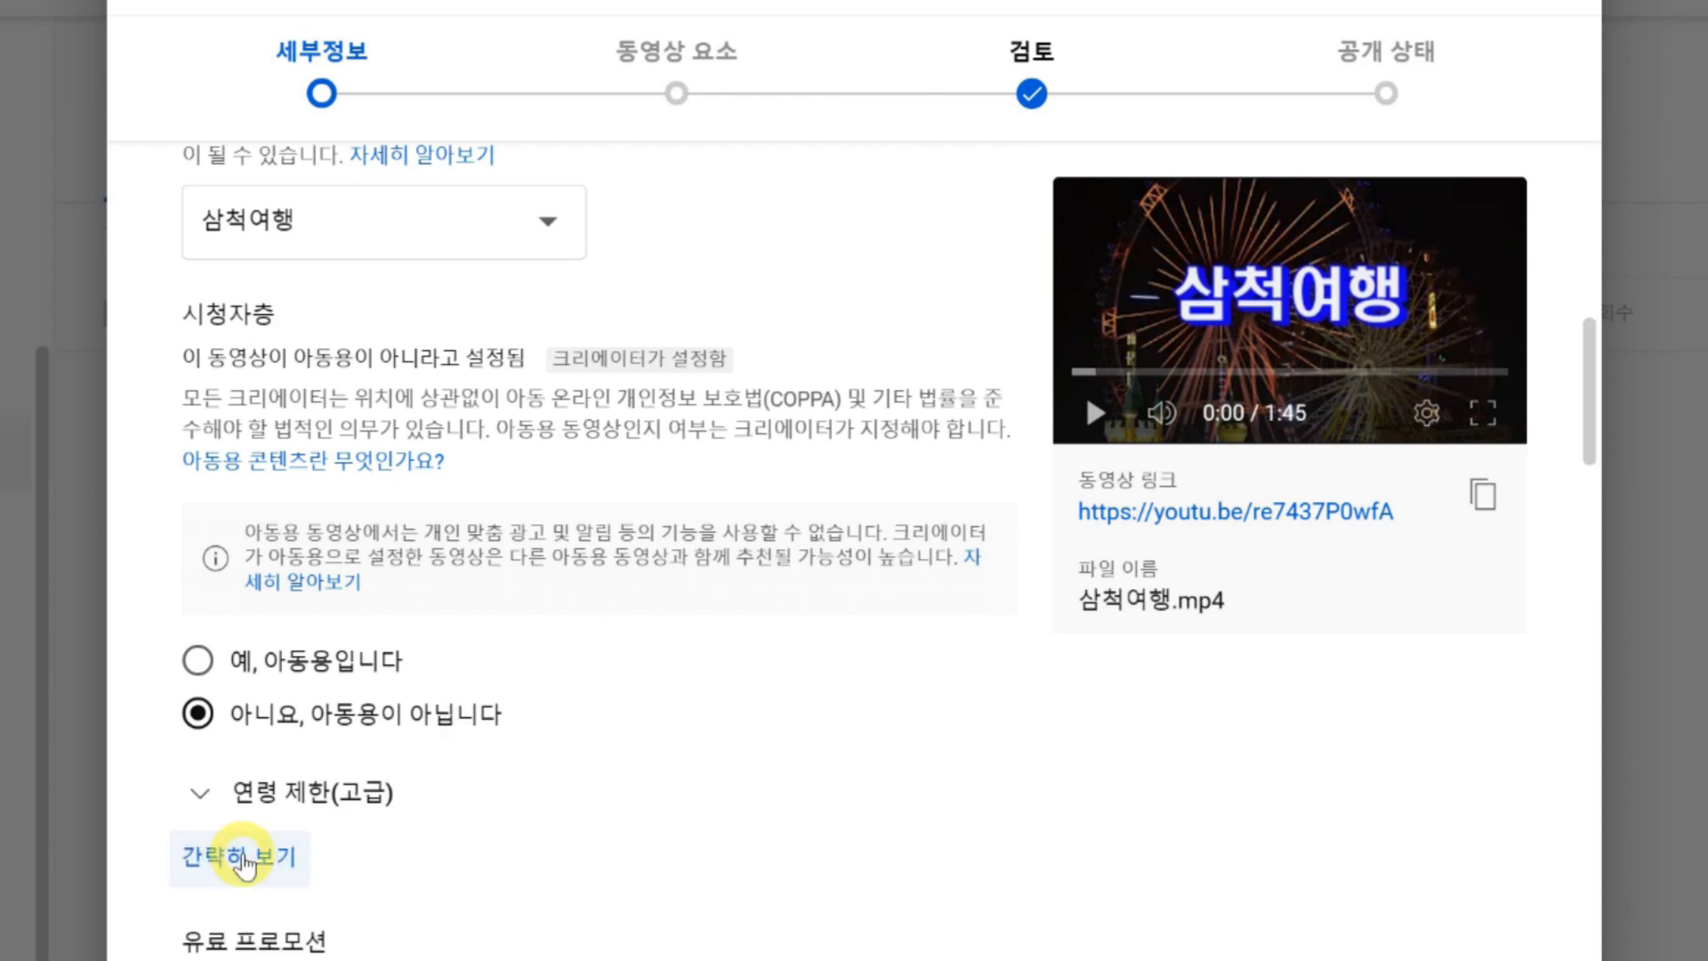
scroll(253, 861, "down", 3)
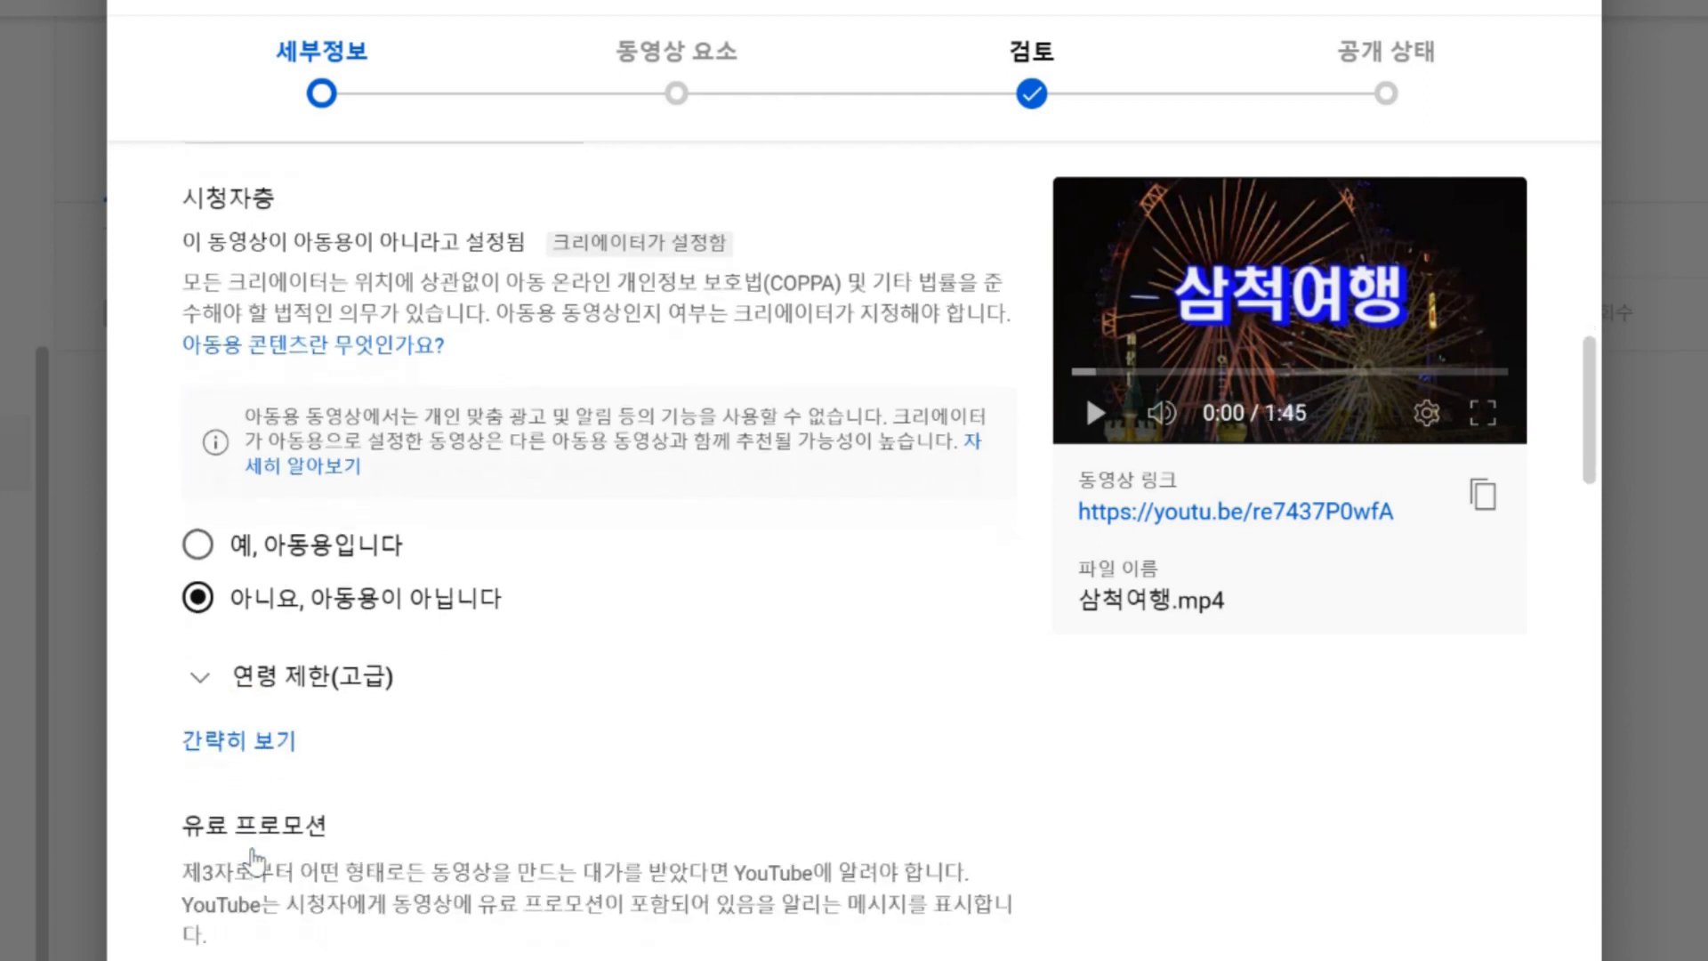
scroll(232, 670, "down", 3)
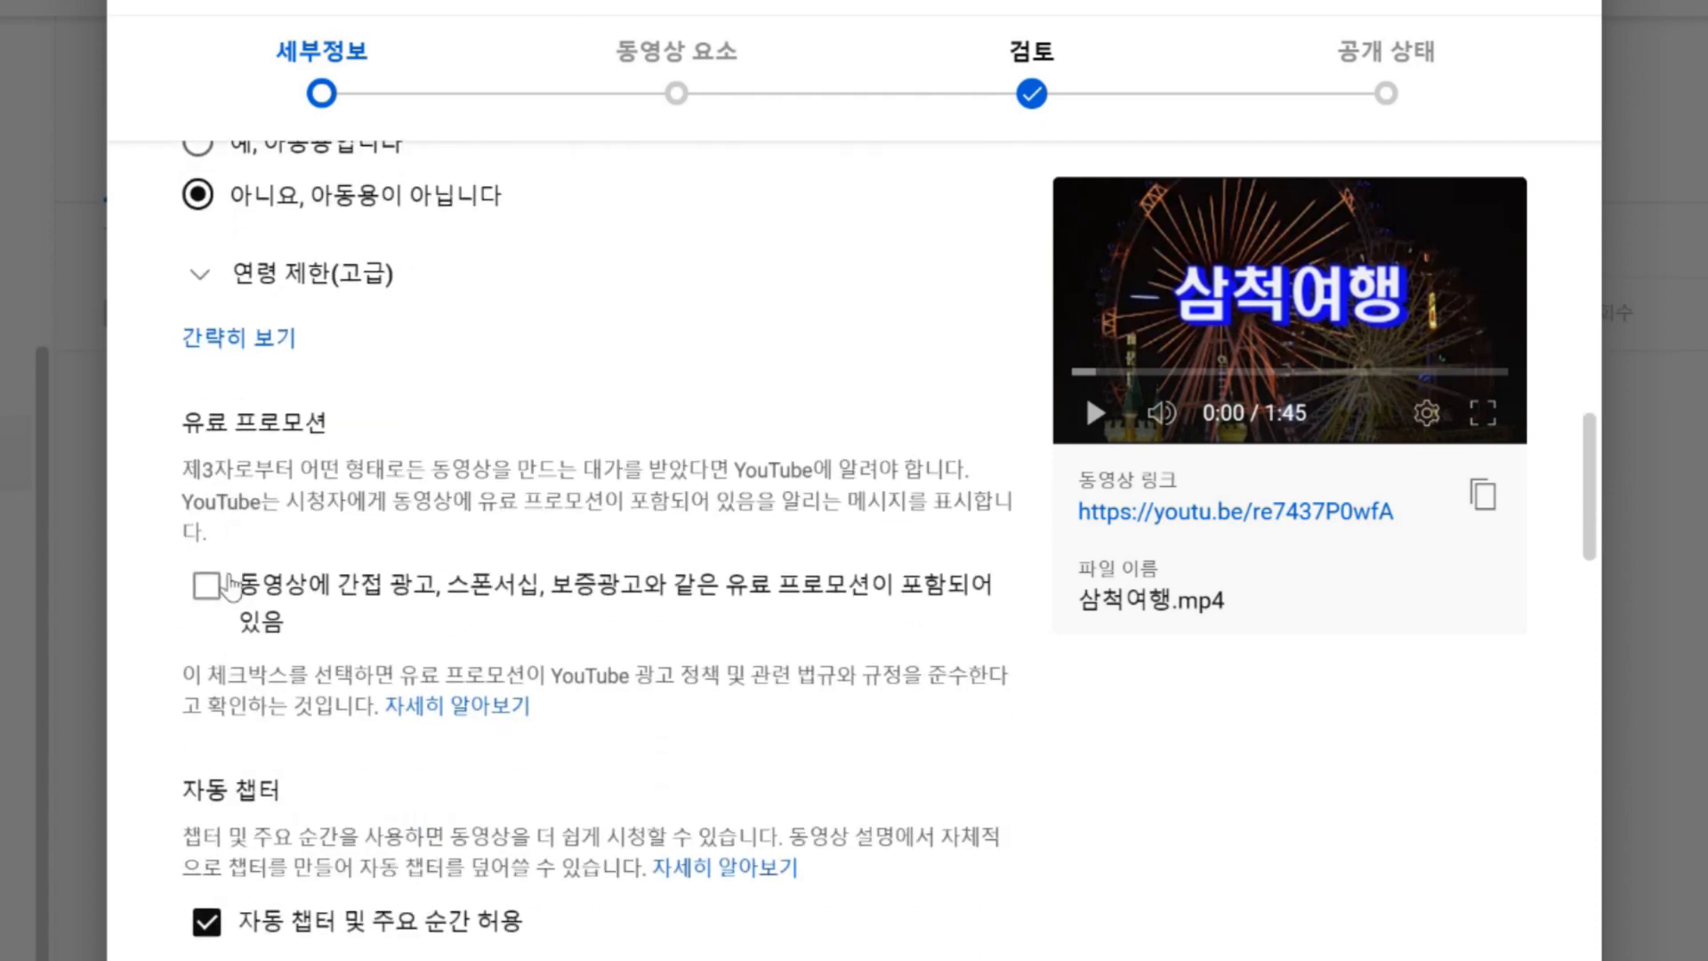
scroll(233, 587, "down", 3)
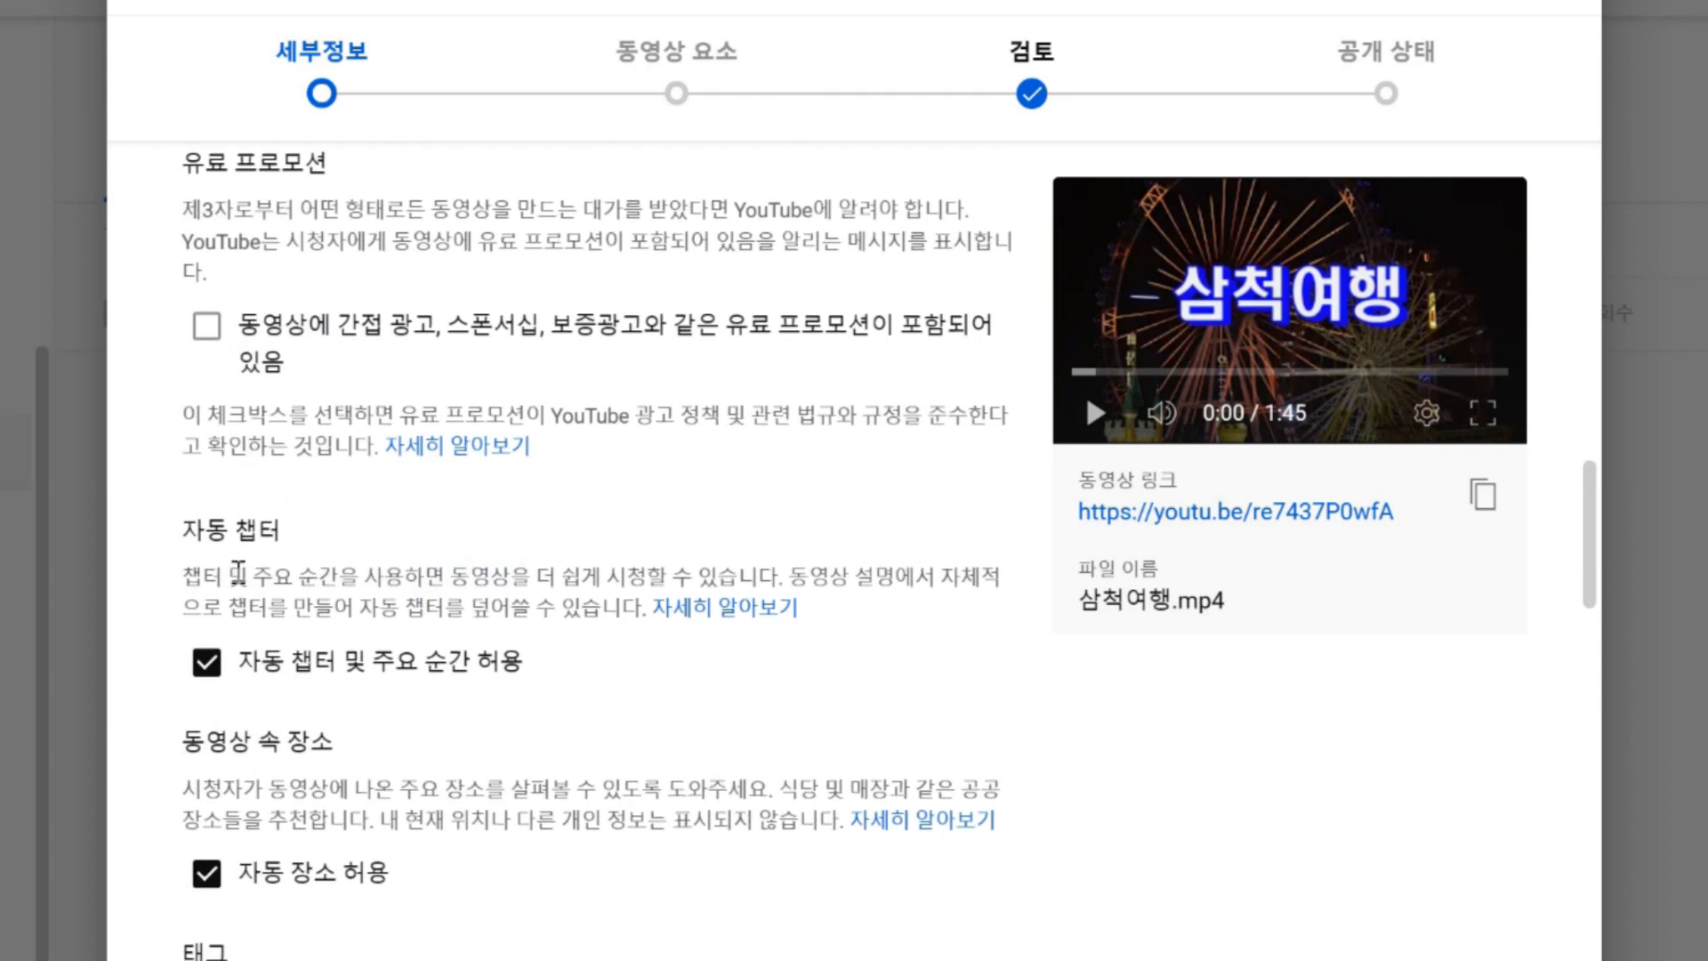
scroll(238, 587, "down", 3)
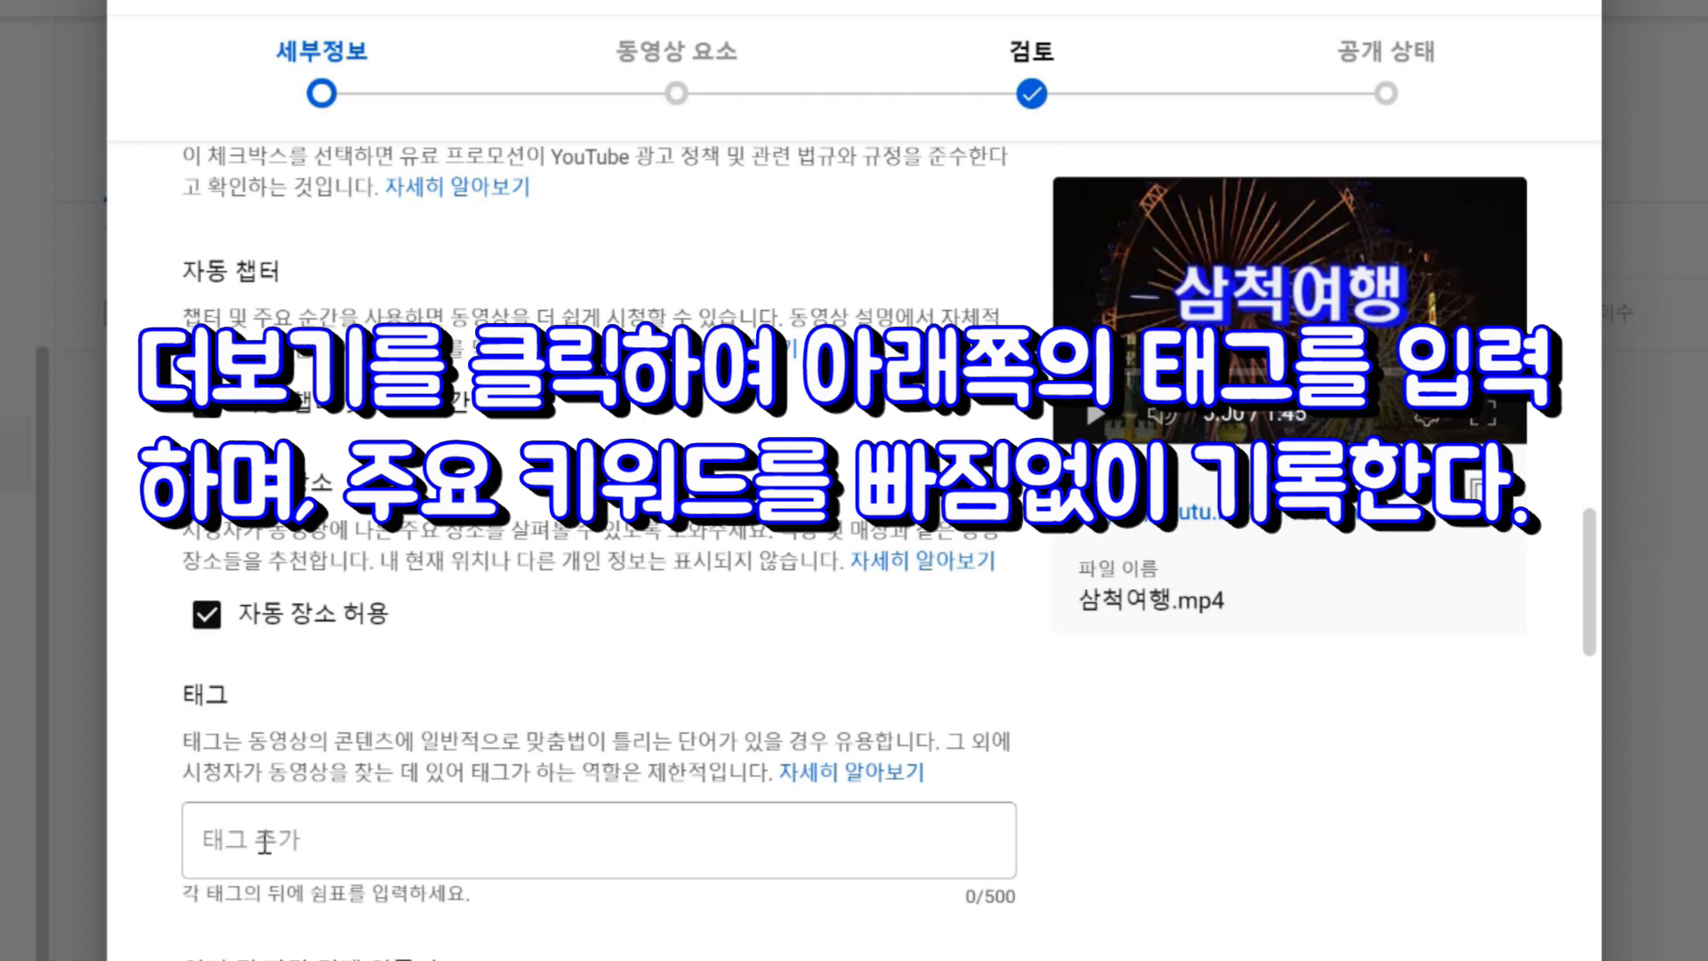
left_click(265, 841)
scroll(264, 846, "down", 1)
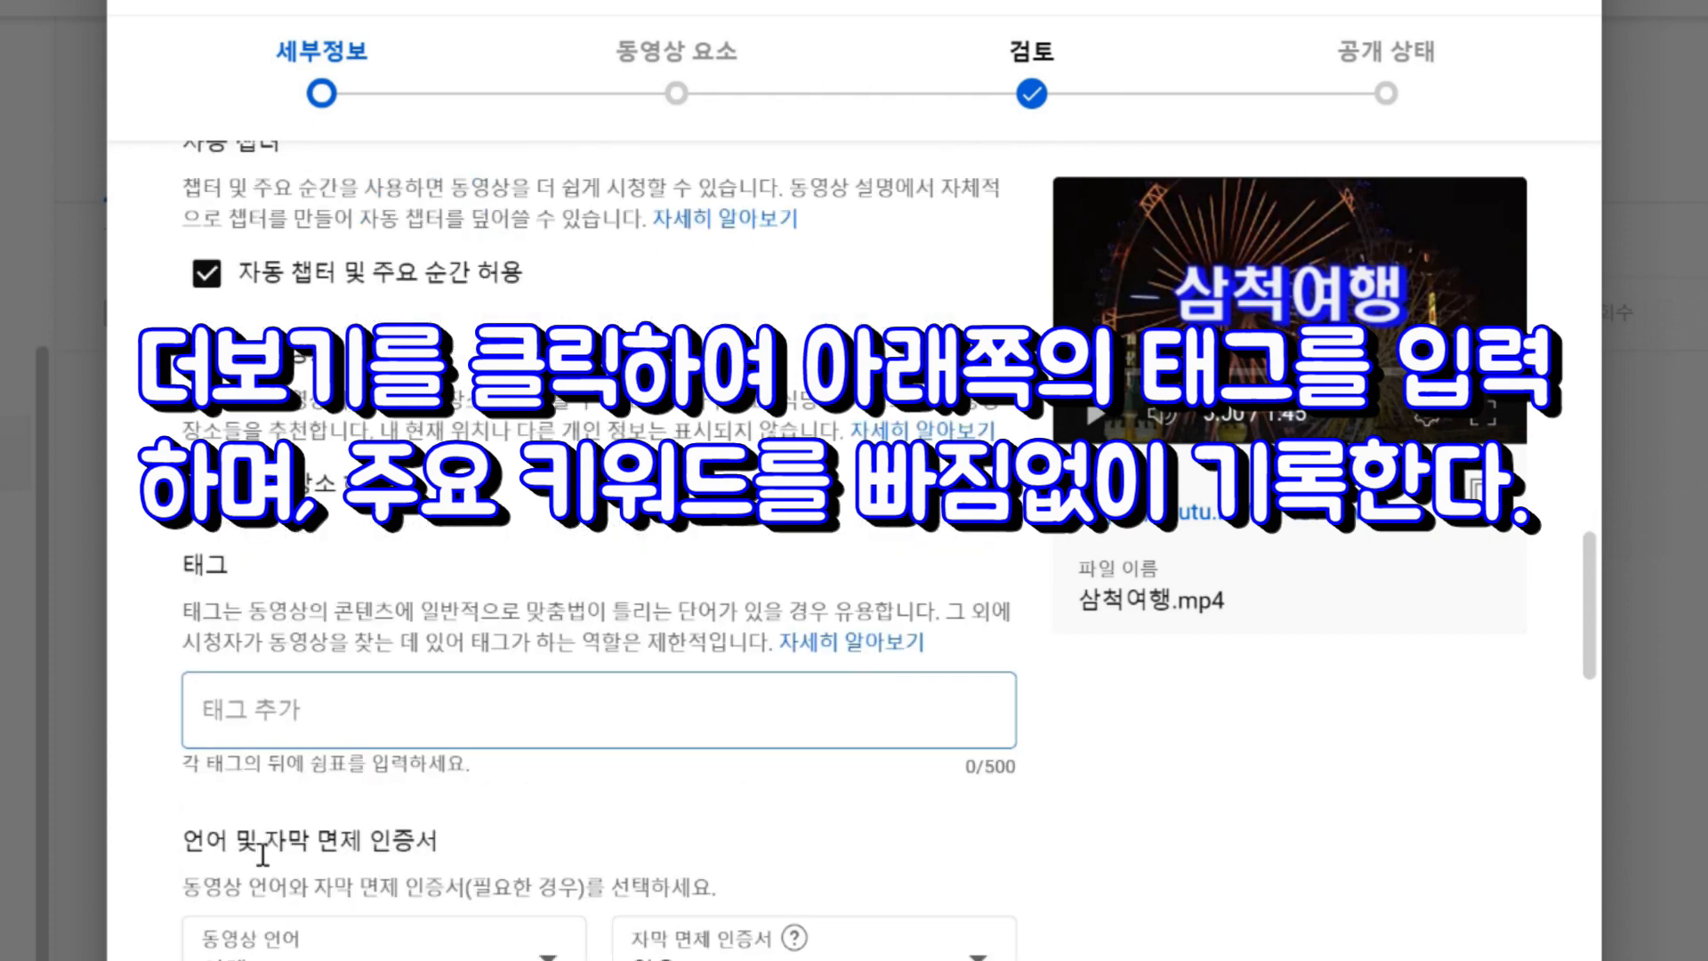
left_click(201, 707)
type("@여행지 추천,깨끗한 바다")
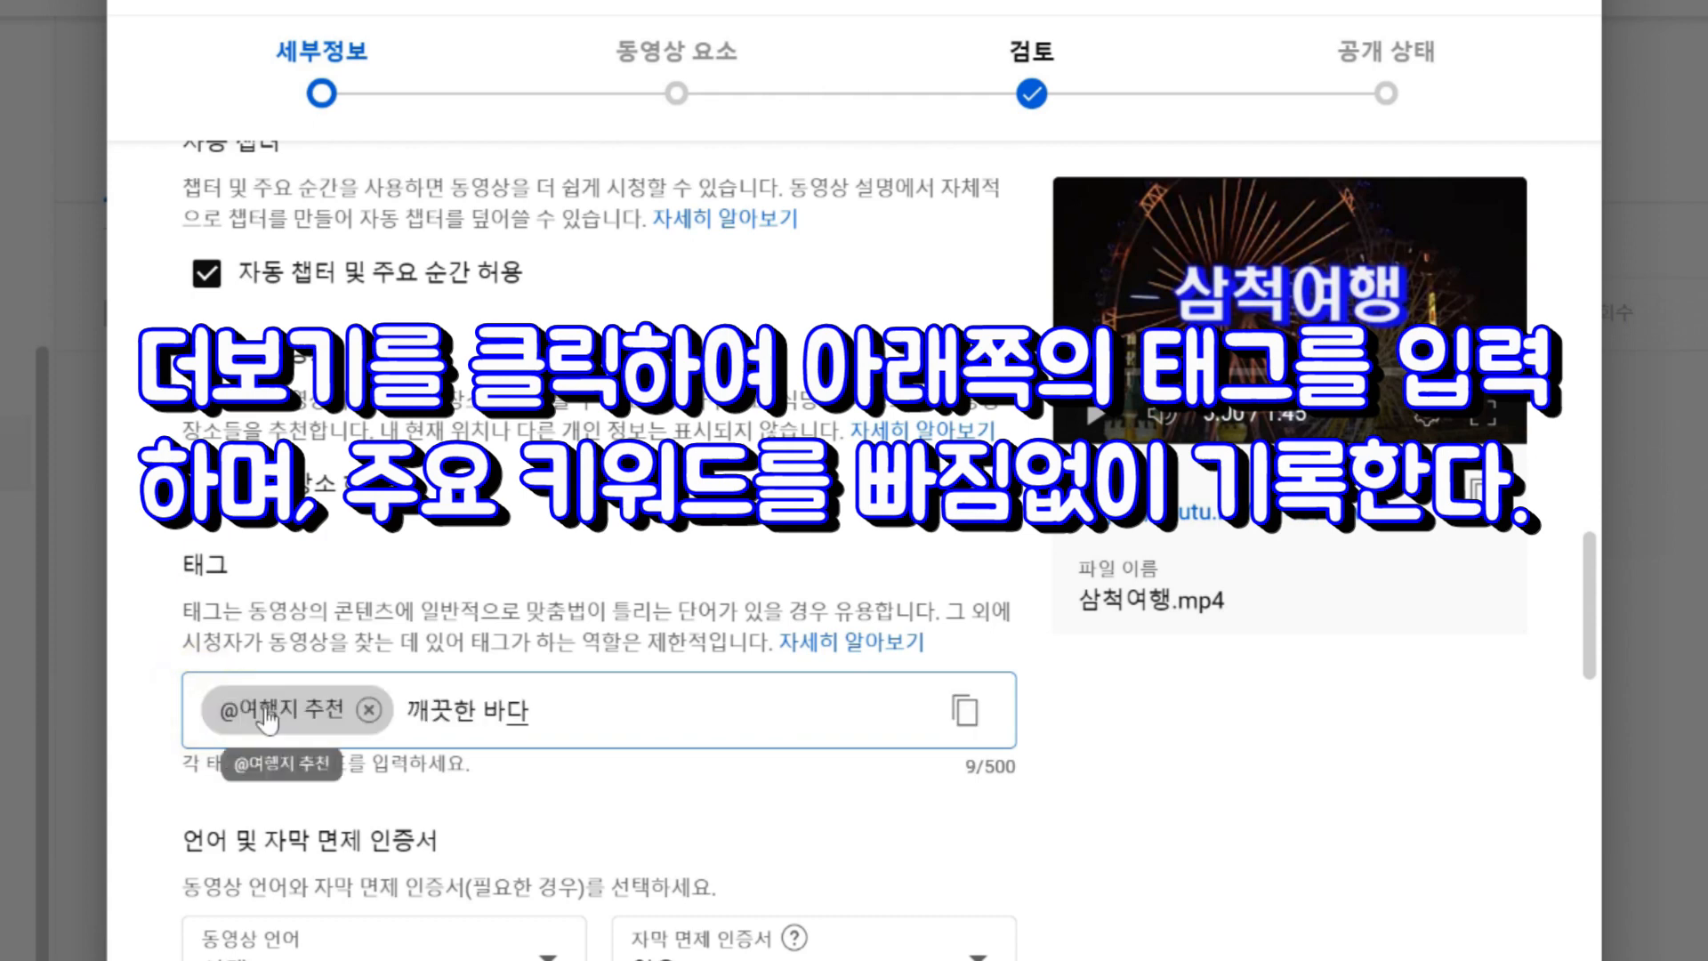
type(",")
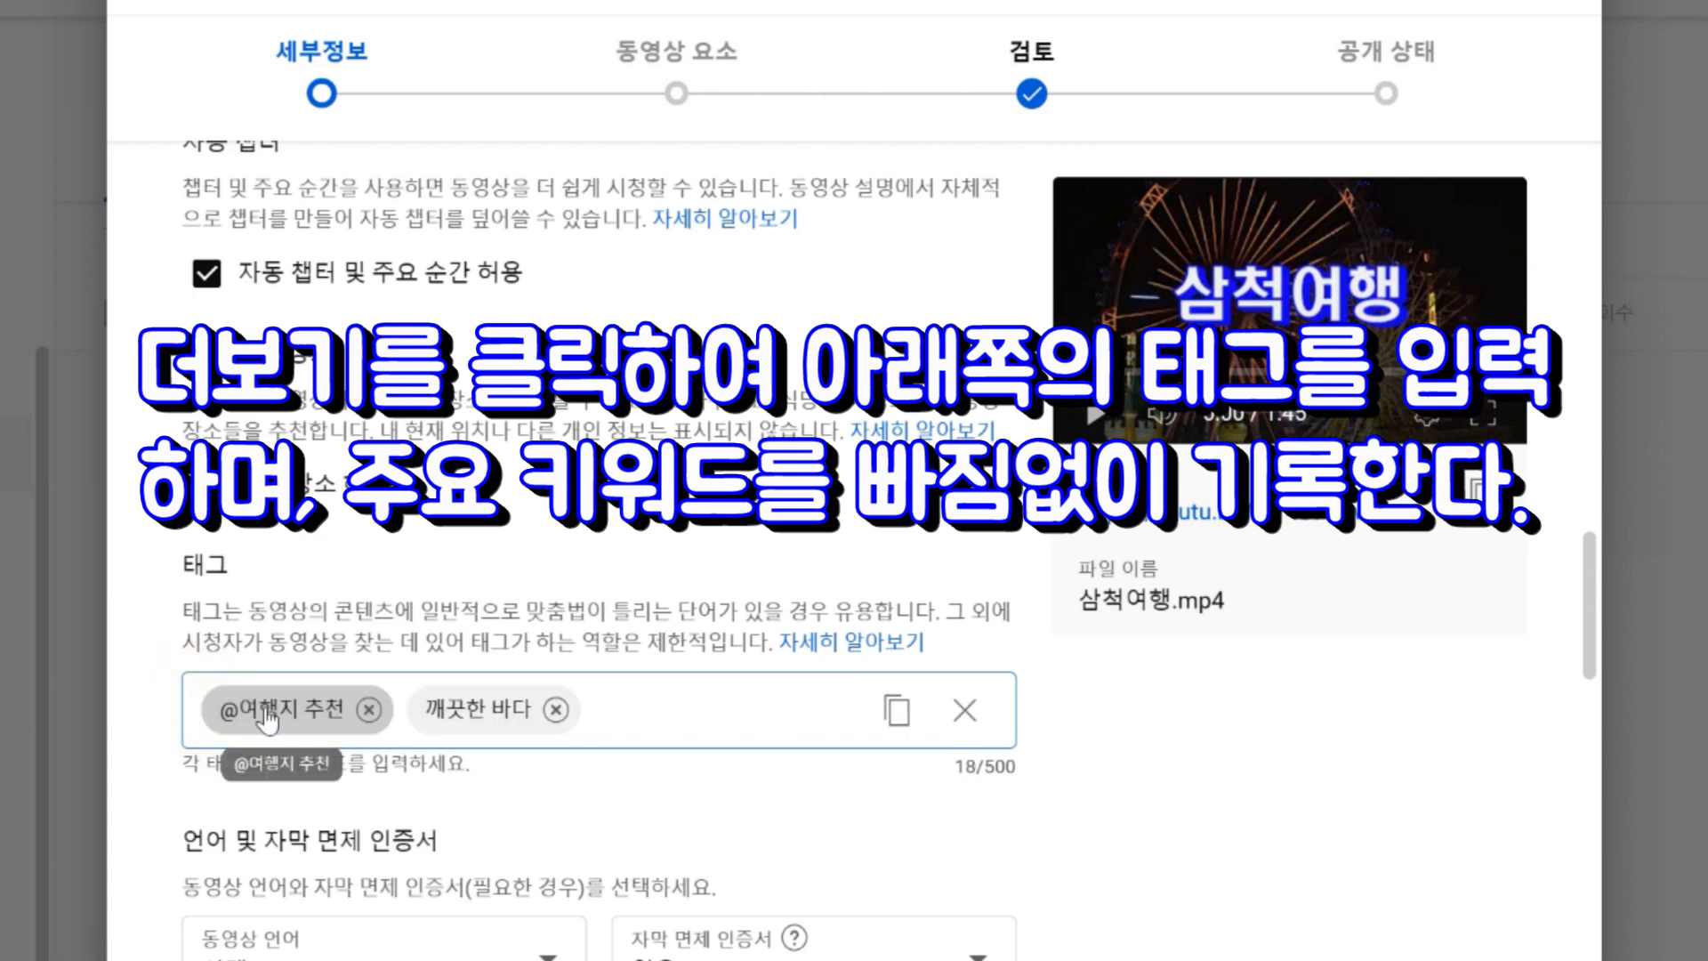
Add the tags "삼척여행", "산과 바다가 어우러진 삼척", "새천년 도로" and "죽서루" to the video.
type("삼척옇")
type("행")
type(",삼척여행")
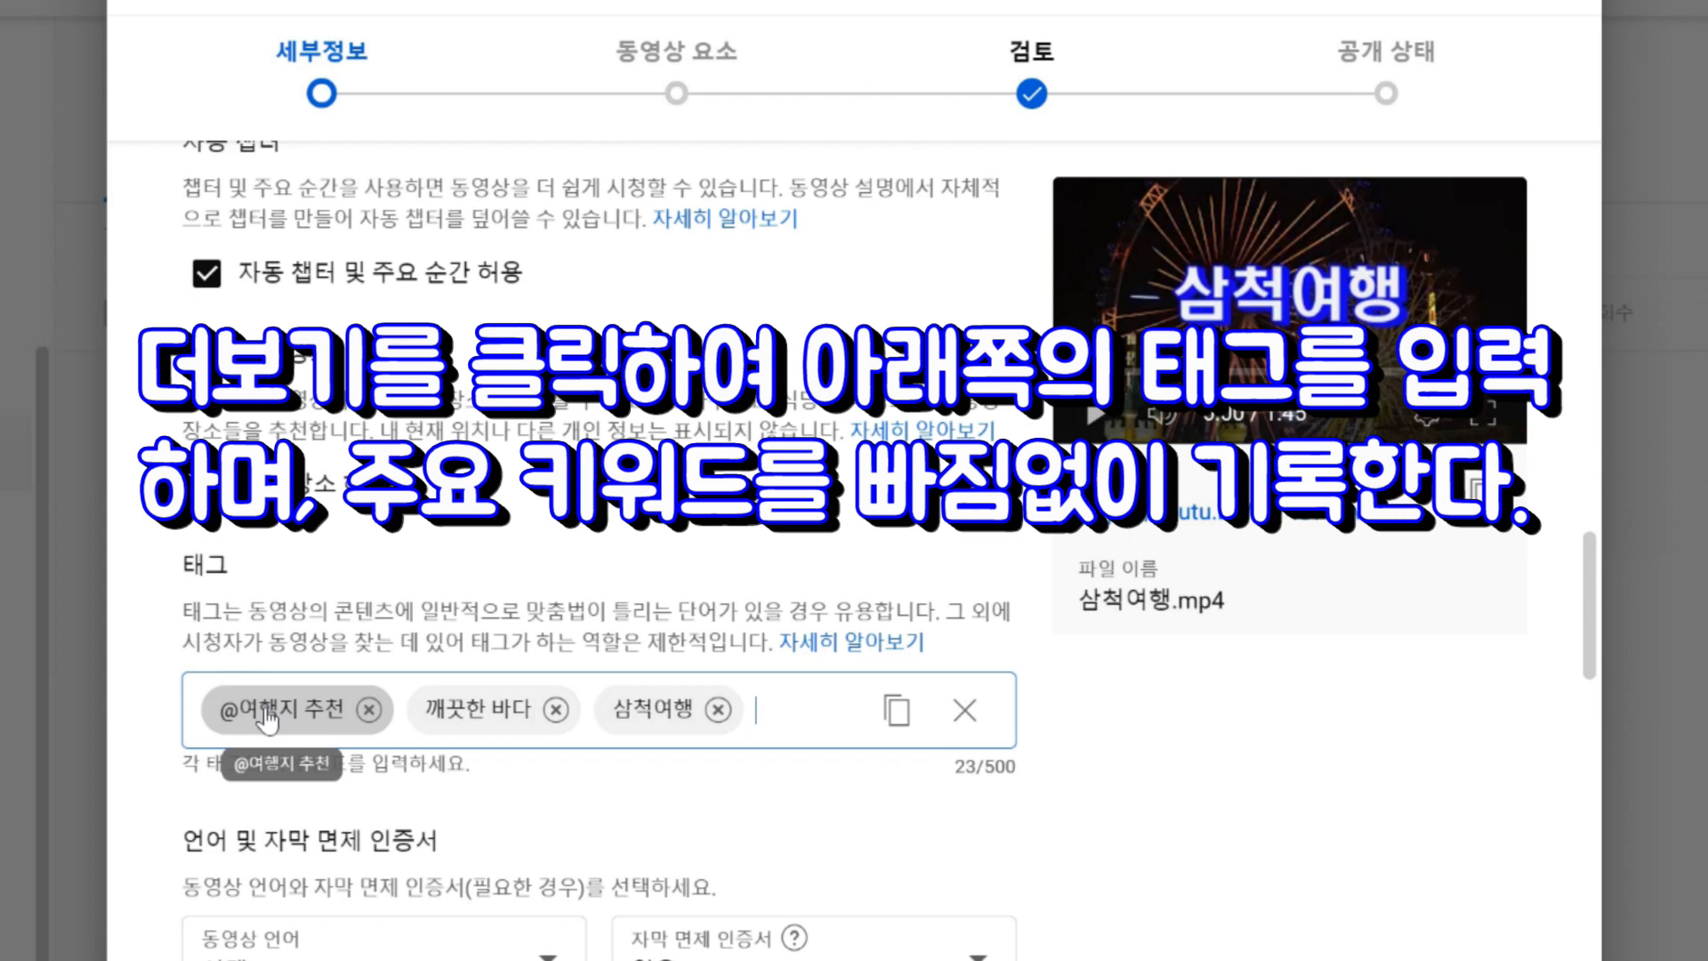
type("바다가")
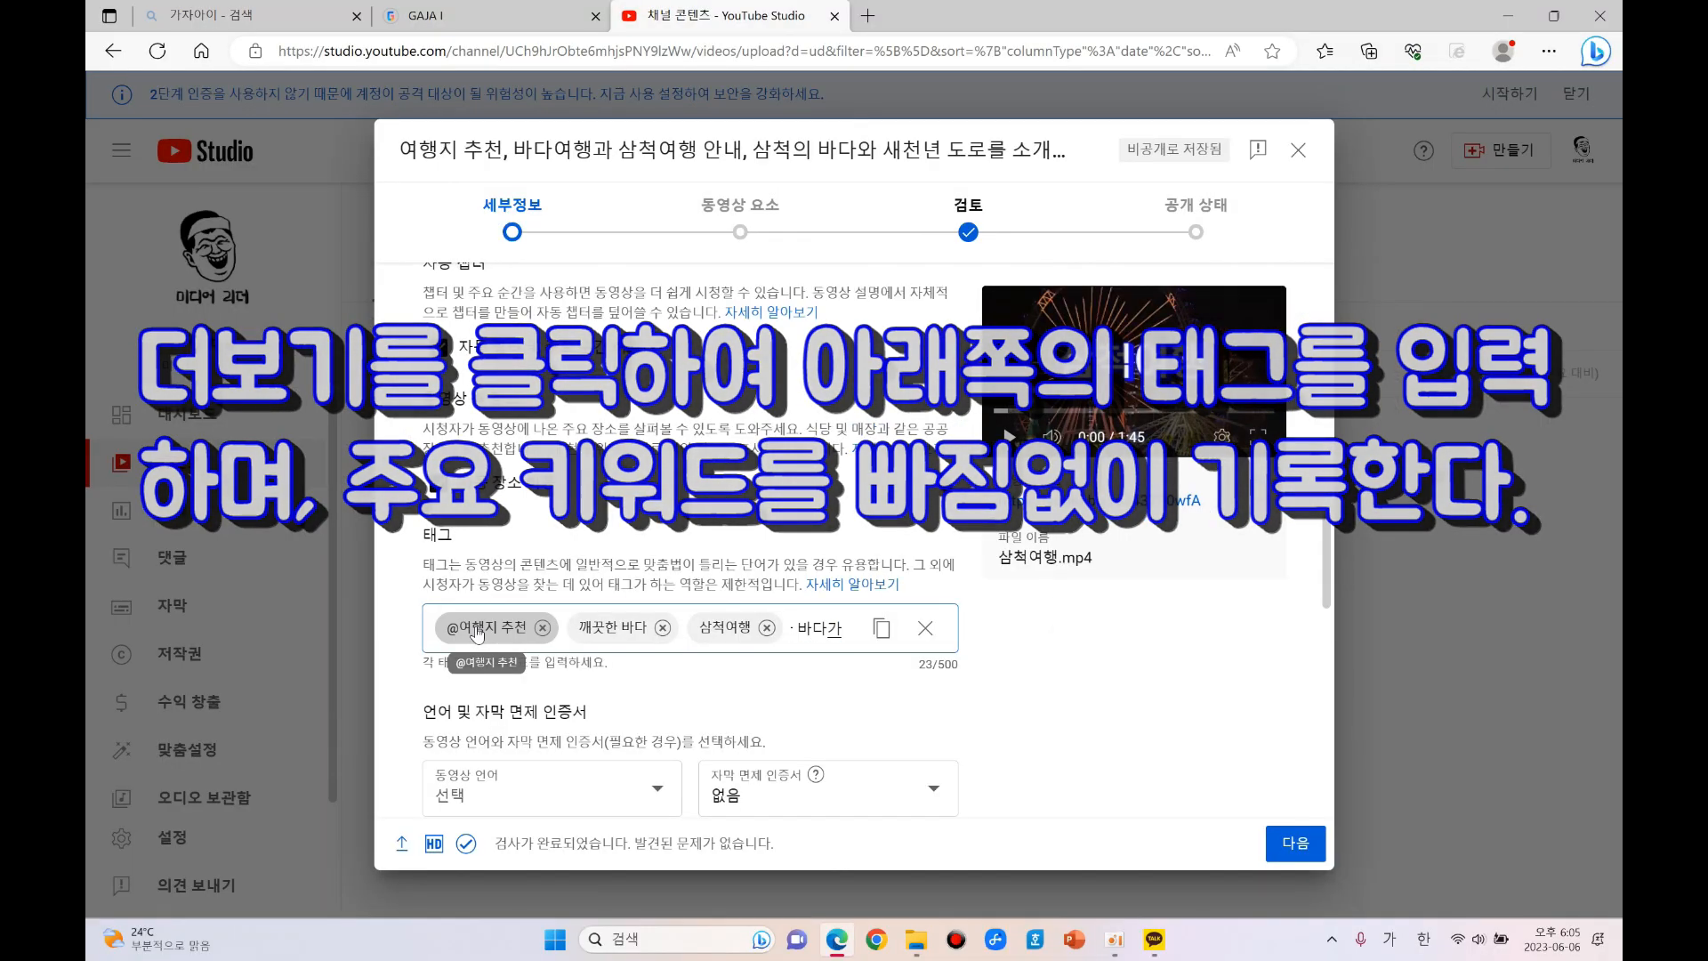
type(" 펼쳐진 삼처")
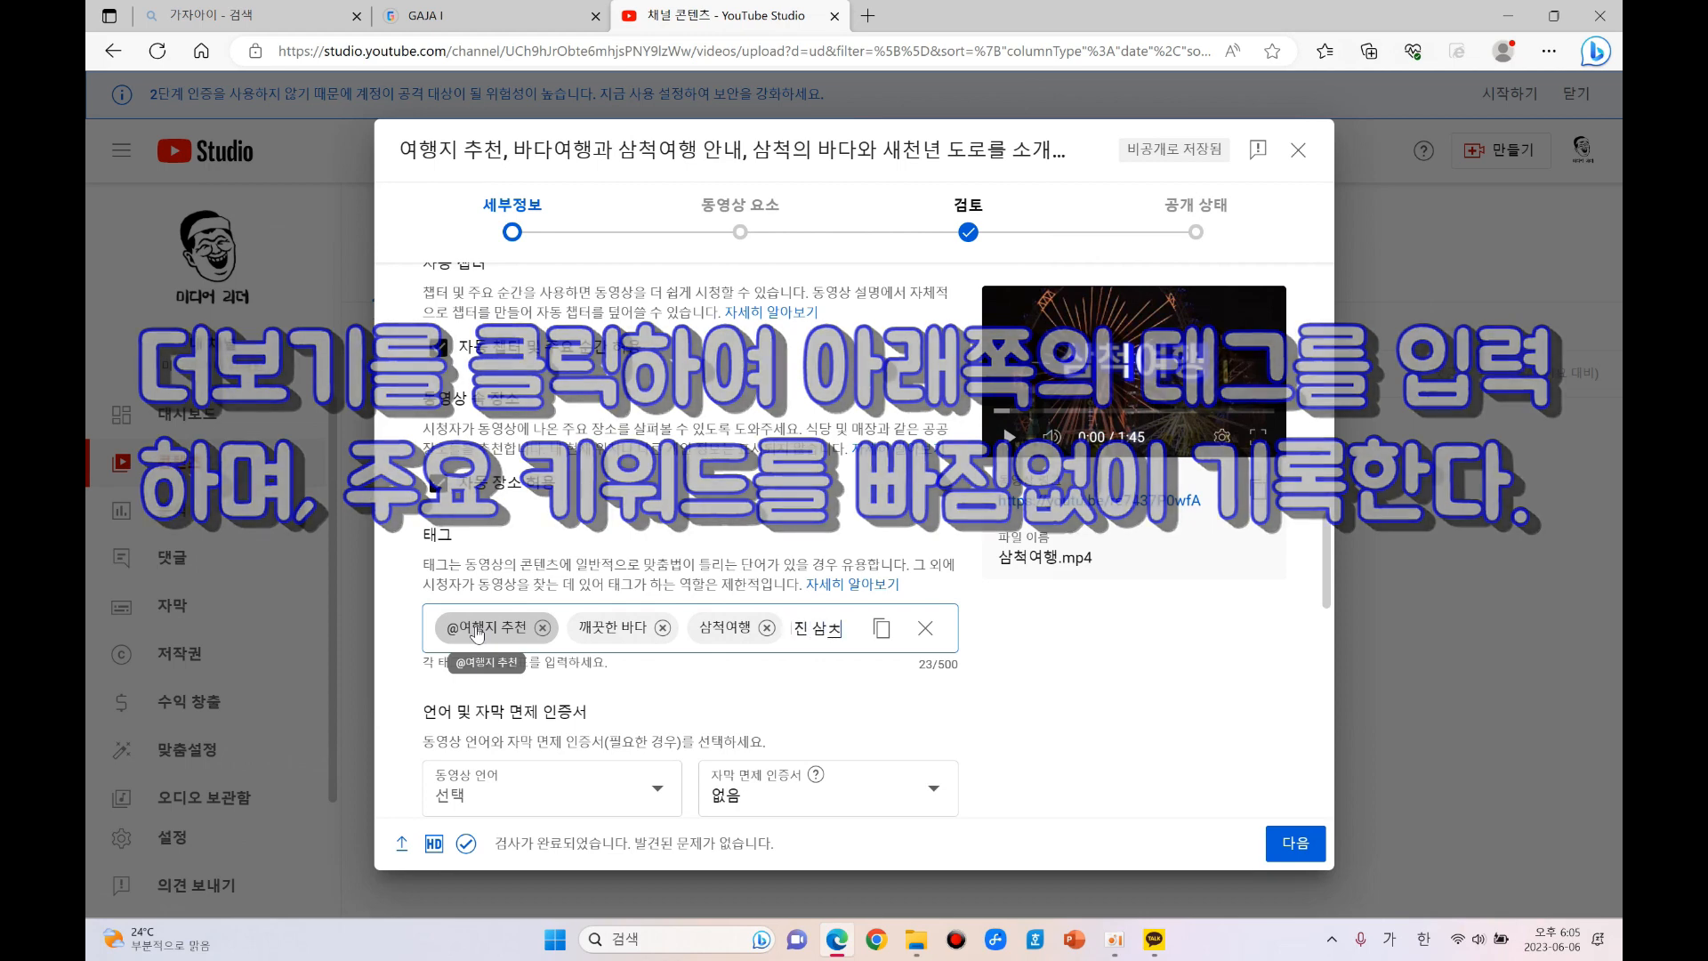
type("ㄱ,")
type("새천년 도로,")
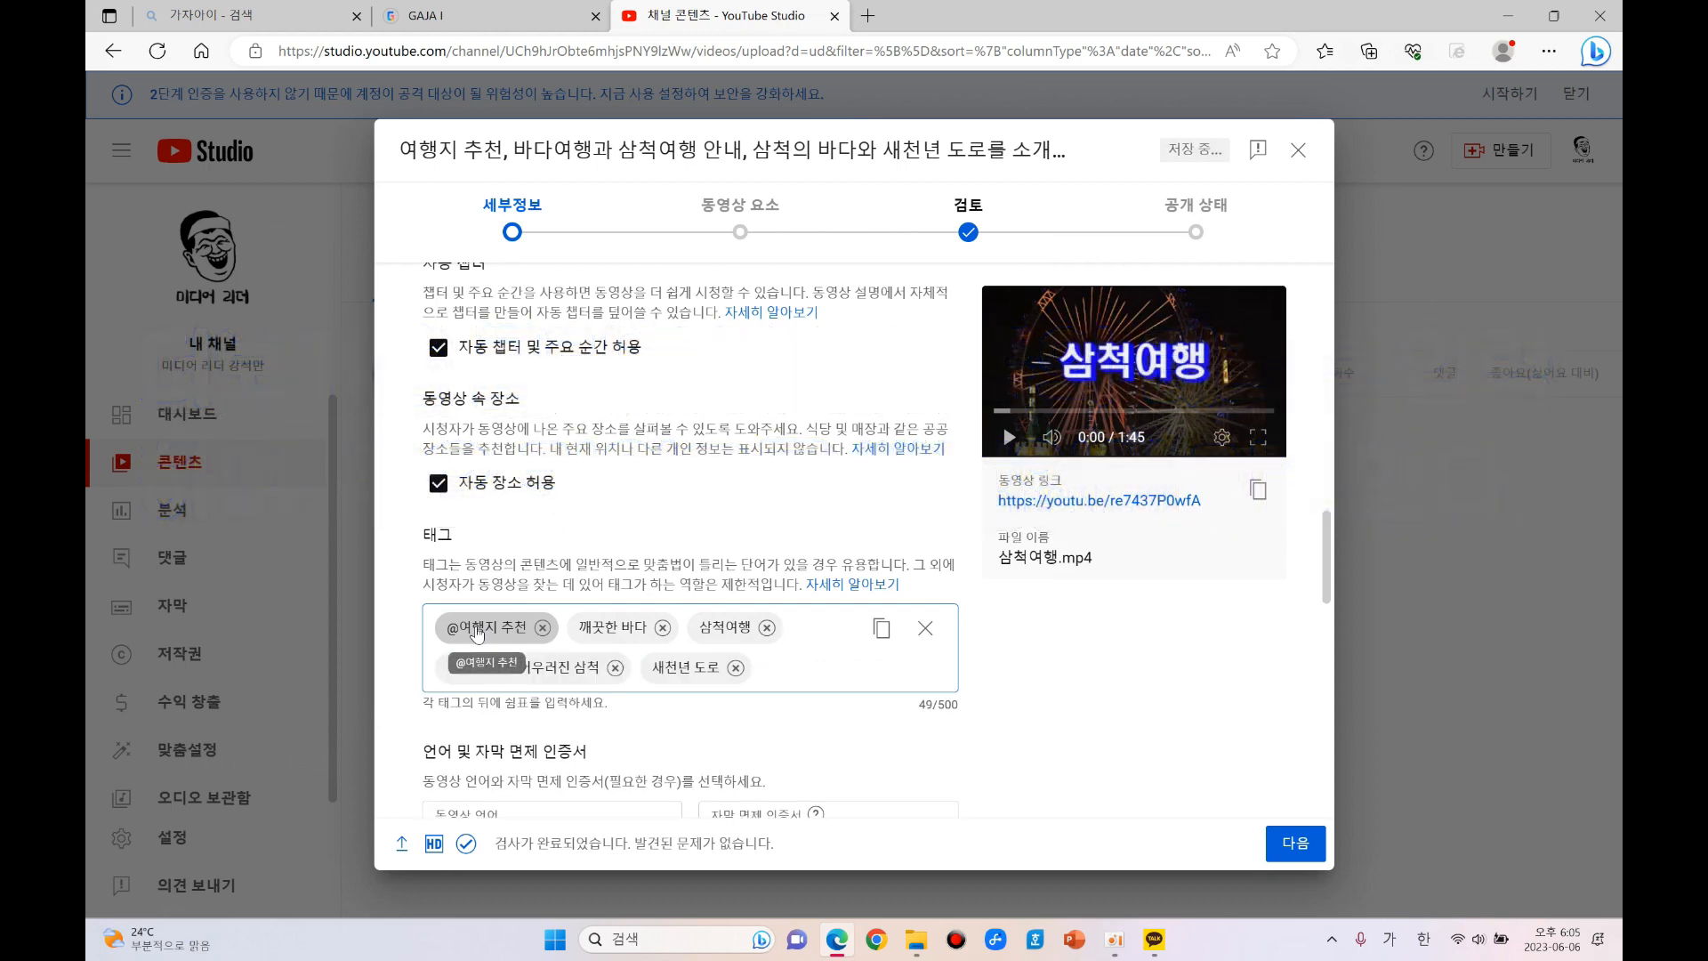
type("죽서루,")
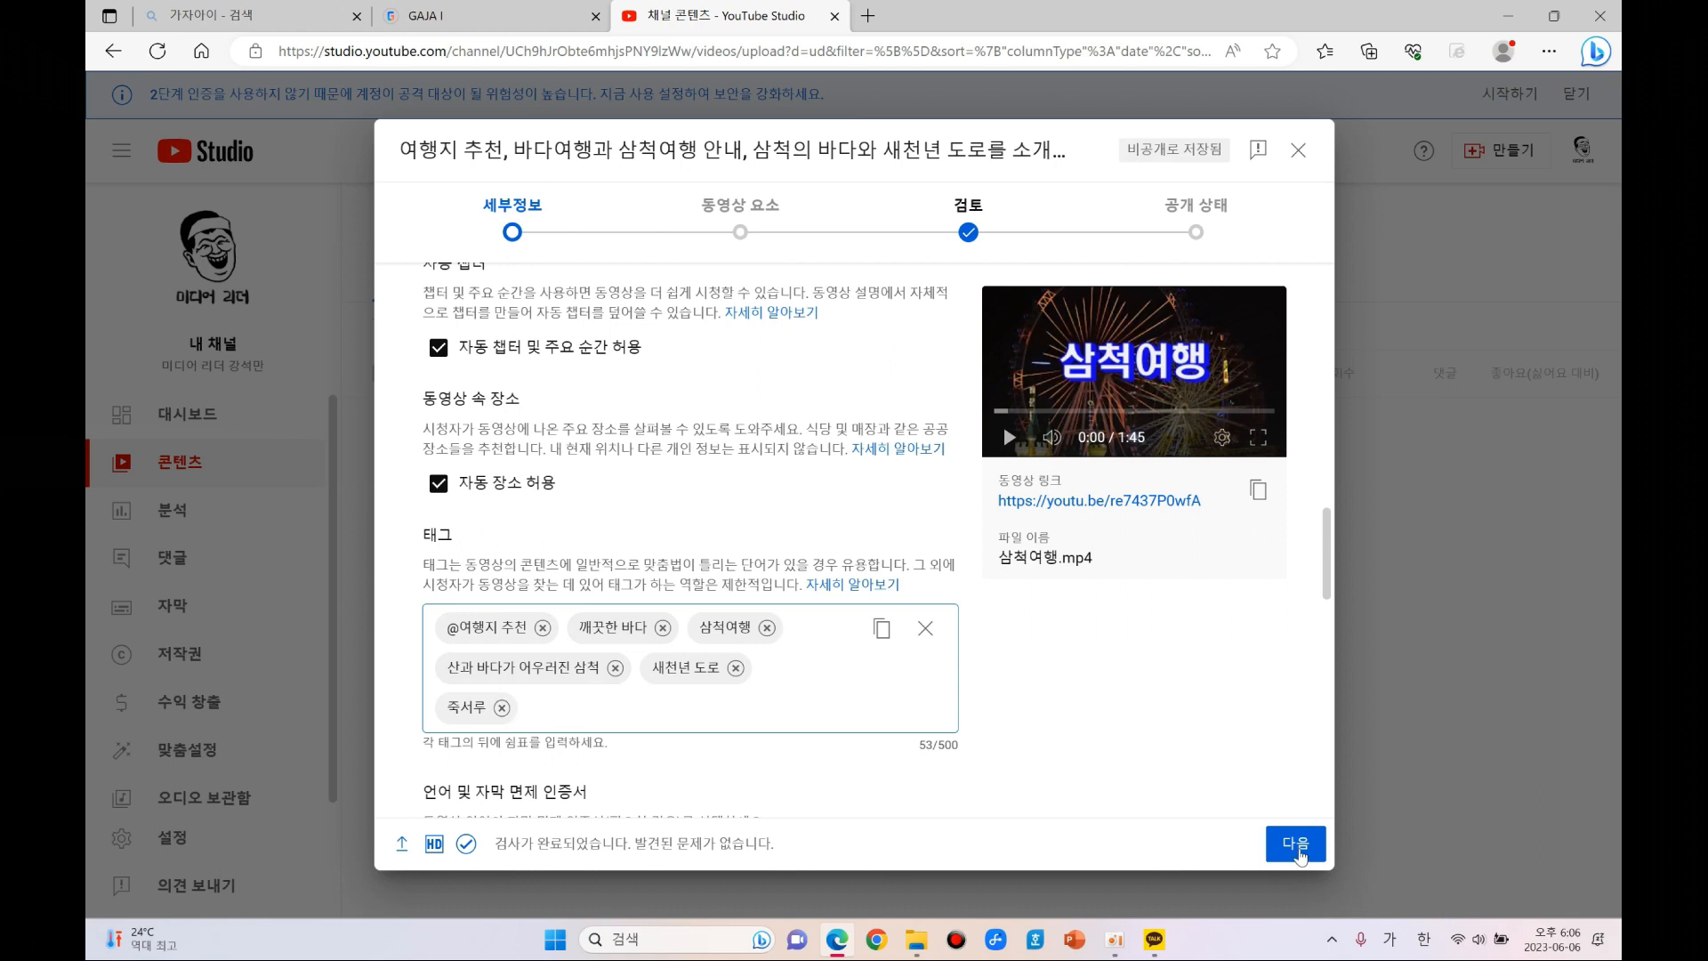
Continue to the video elements (동영상 요소) and add an end screen using the 동영상 1개, 구독 1개 template with the subscribe circle left of the video.
left_click(1299, 856)
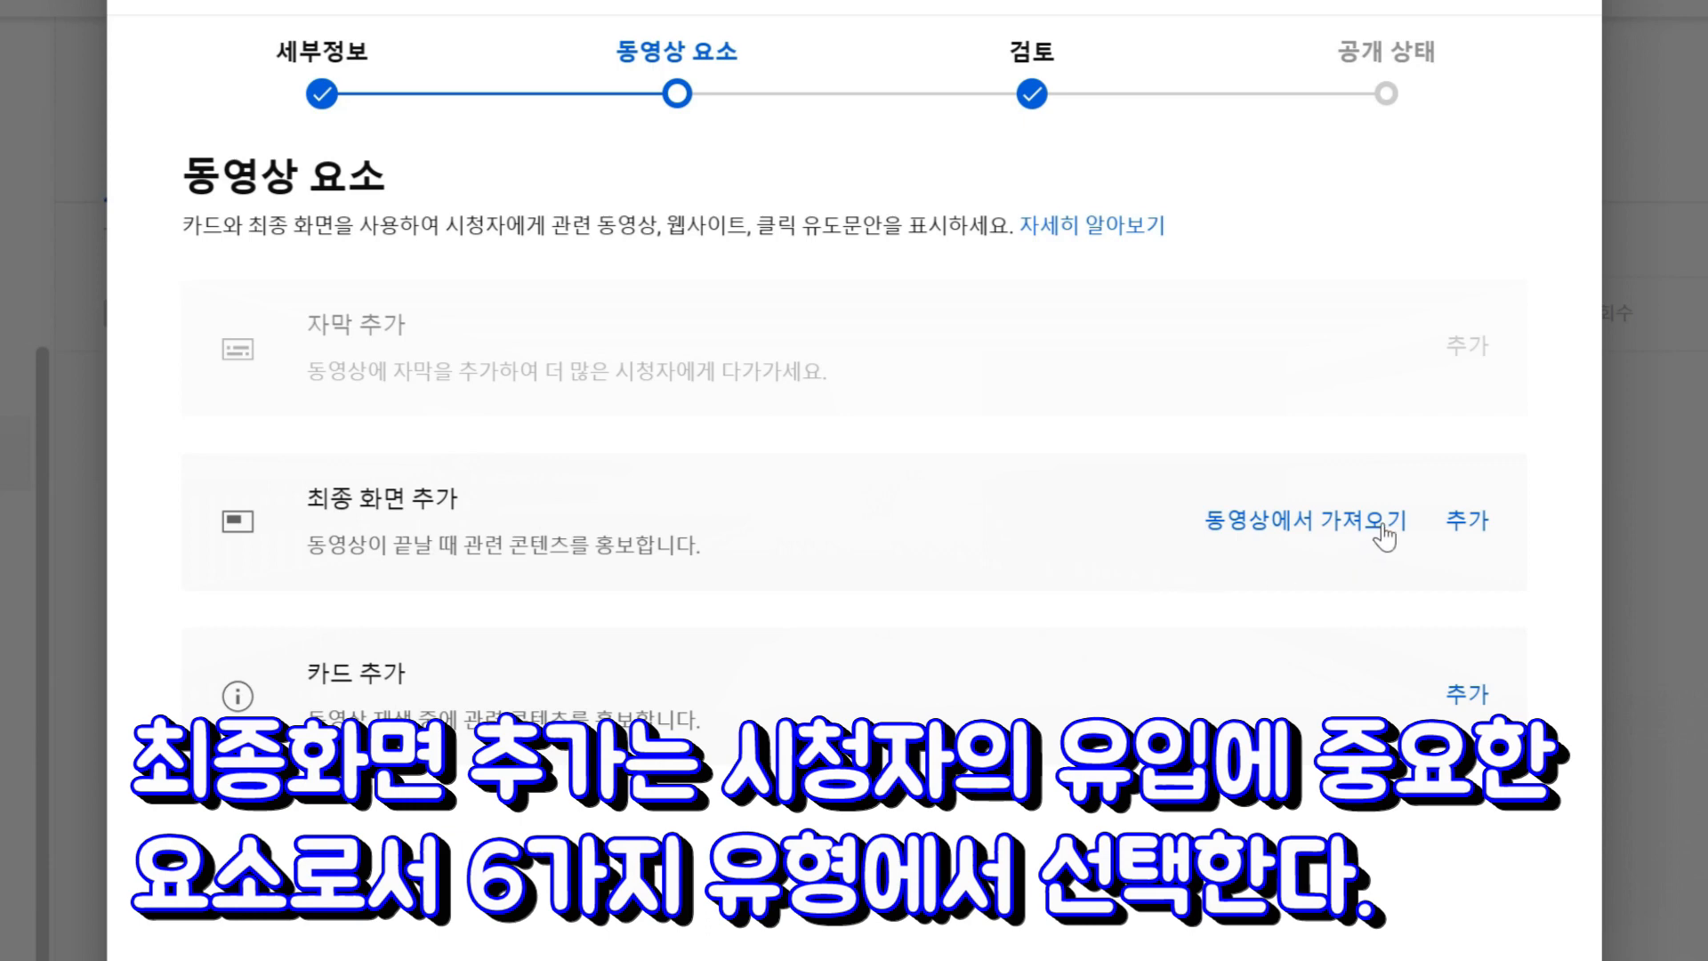
left_click(1467, 521)
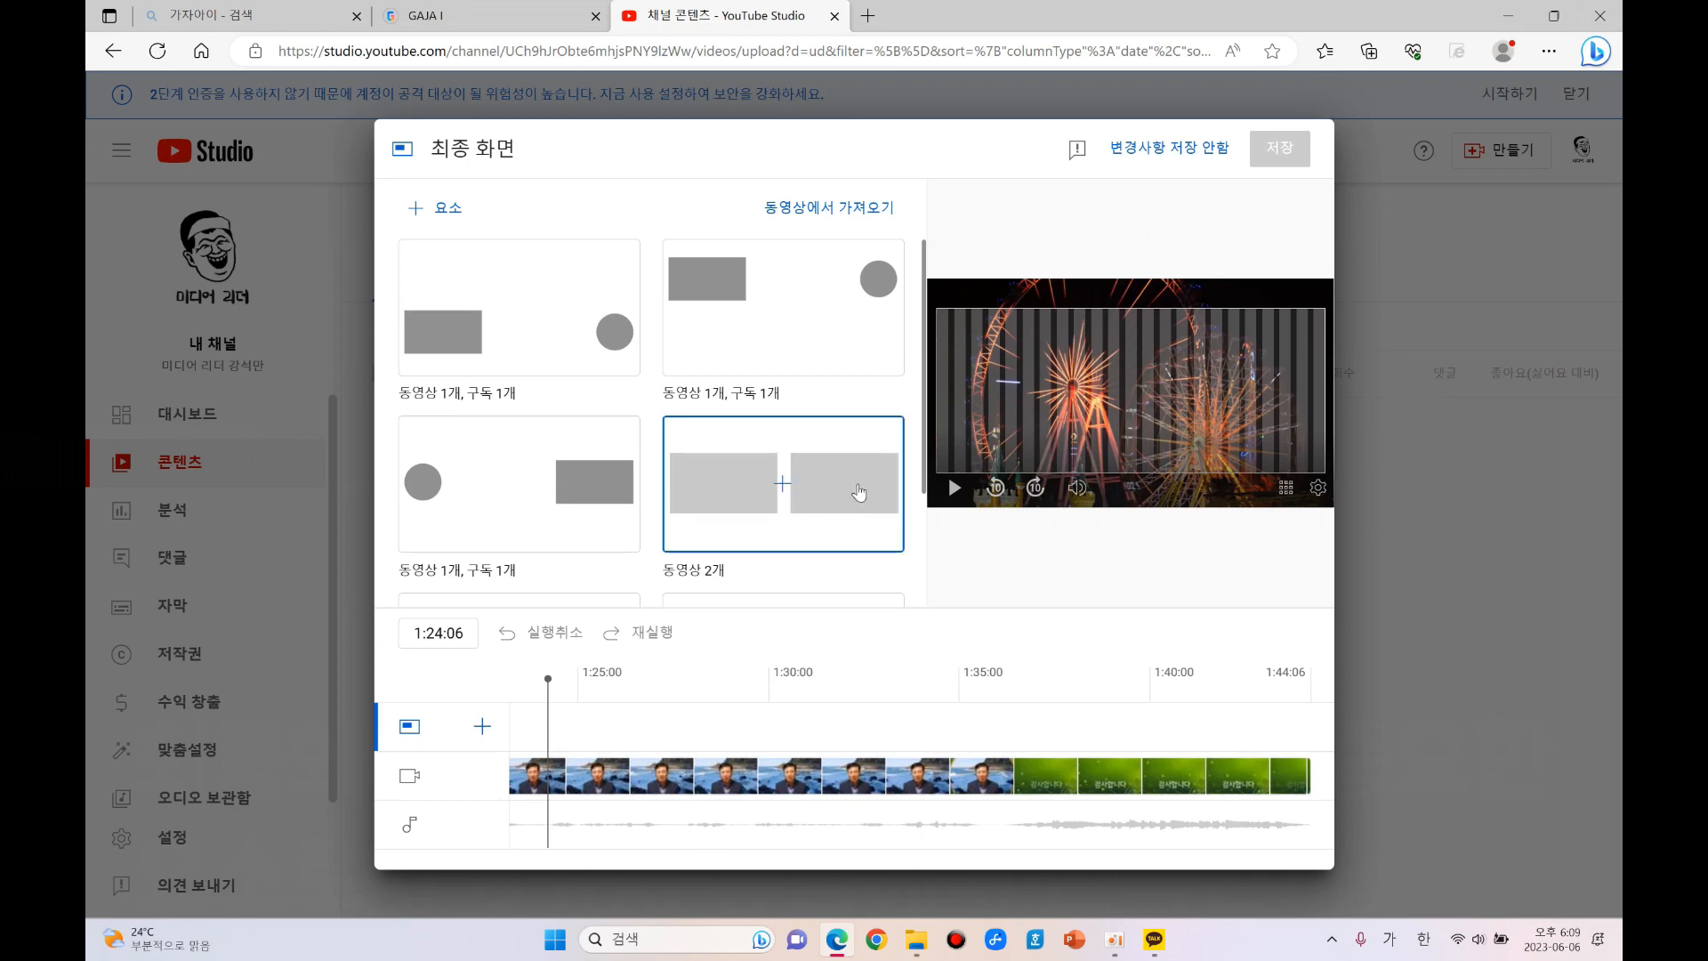
scroll(868, 492, "down", 1)
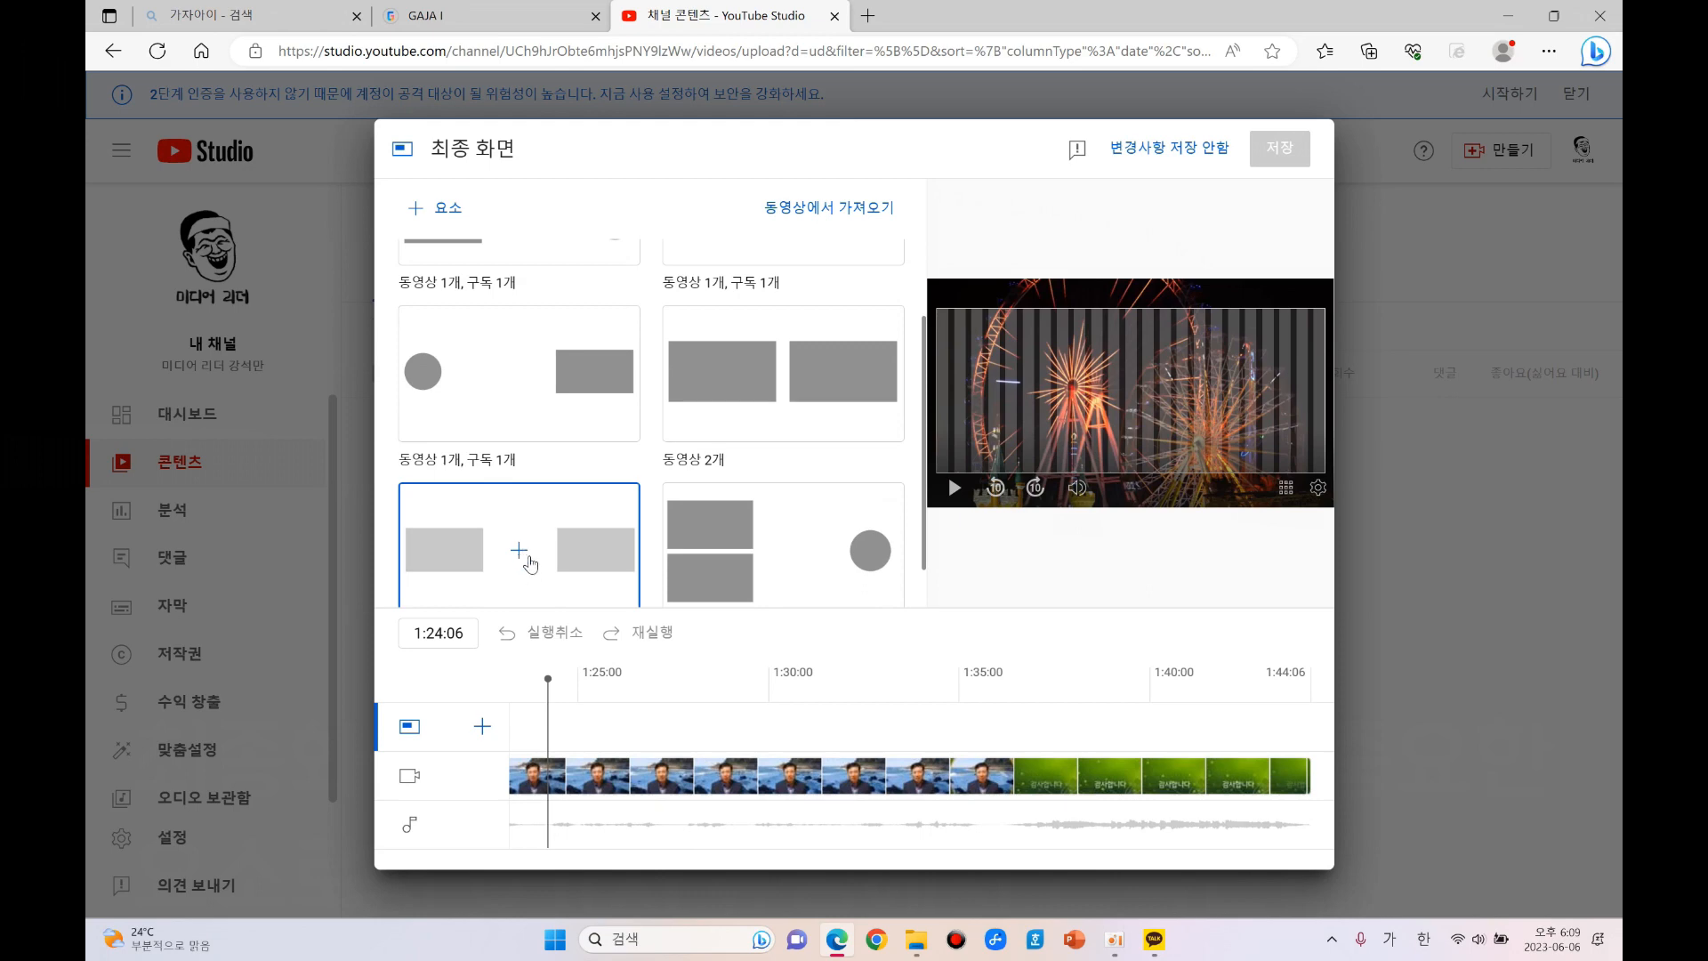
scroll(533, 561, "down", 1)
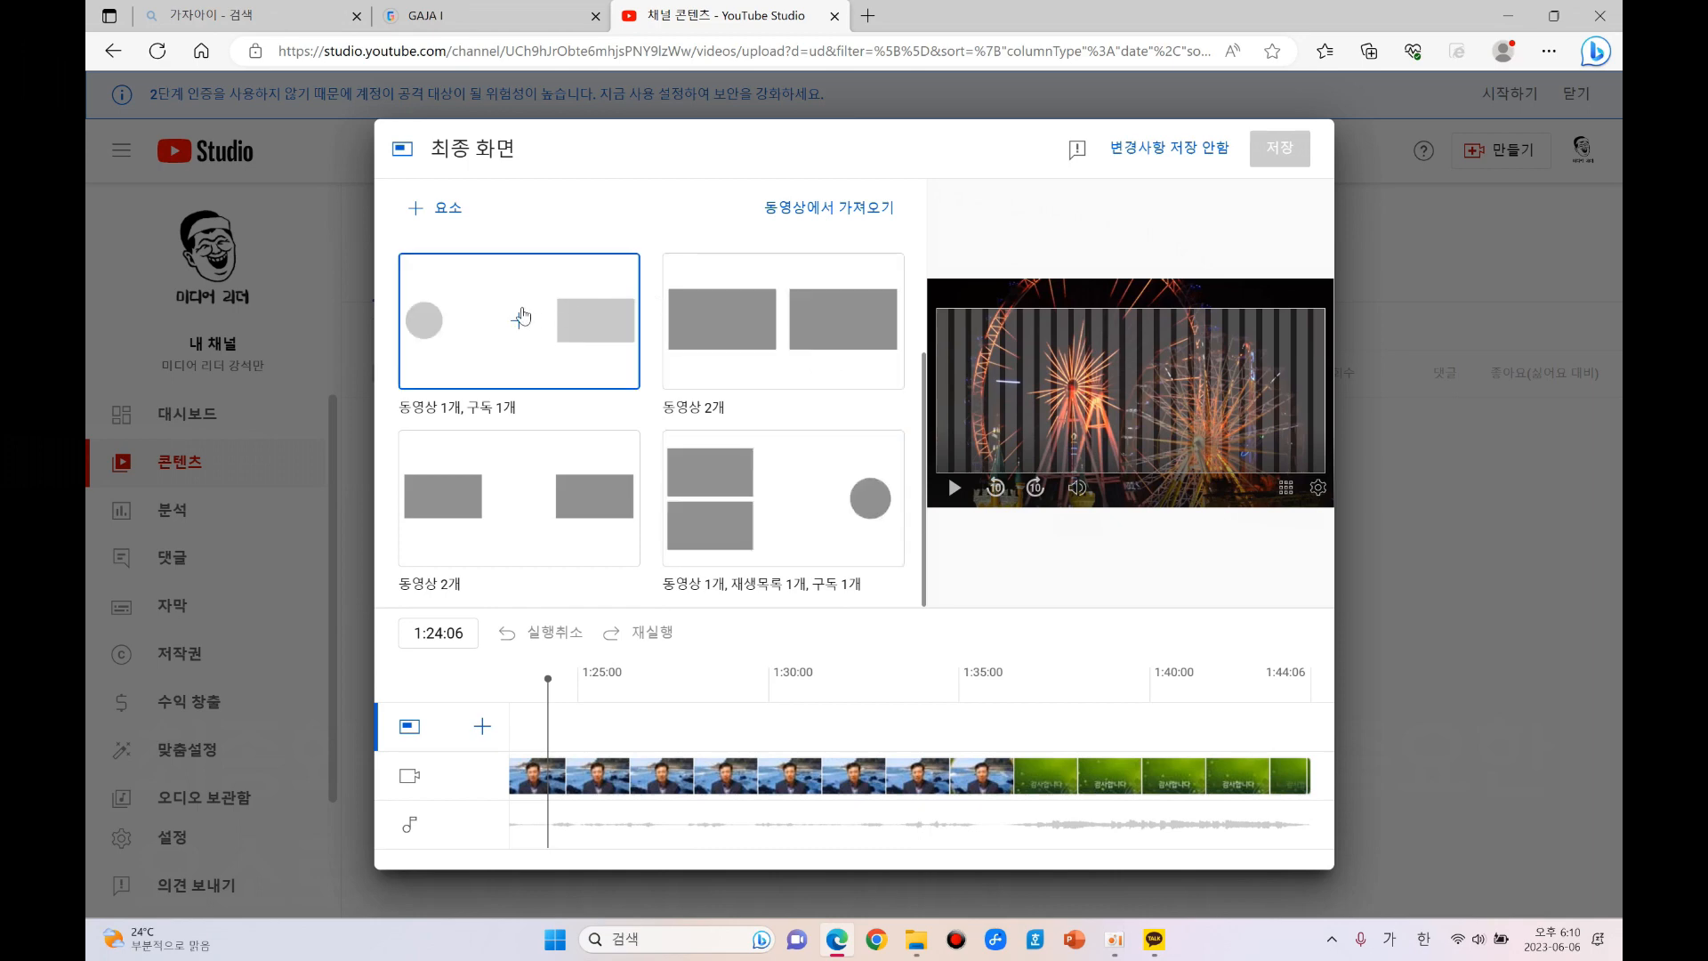
scroll(523, 316, "up", 2)
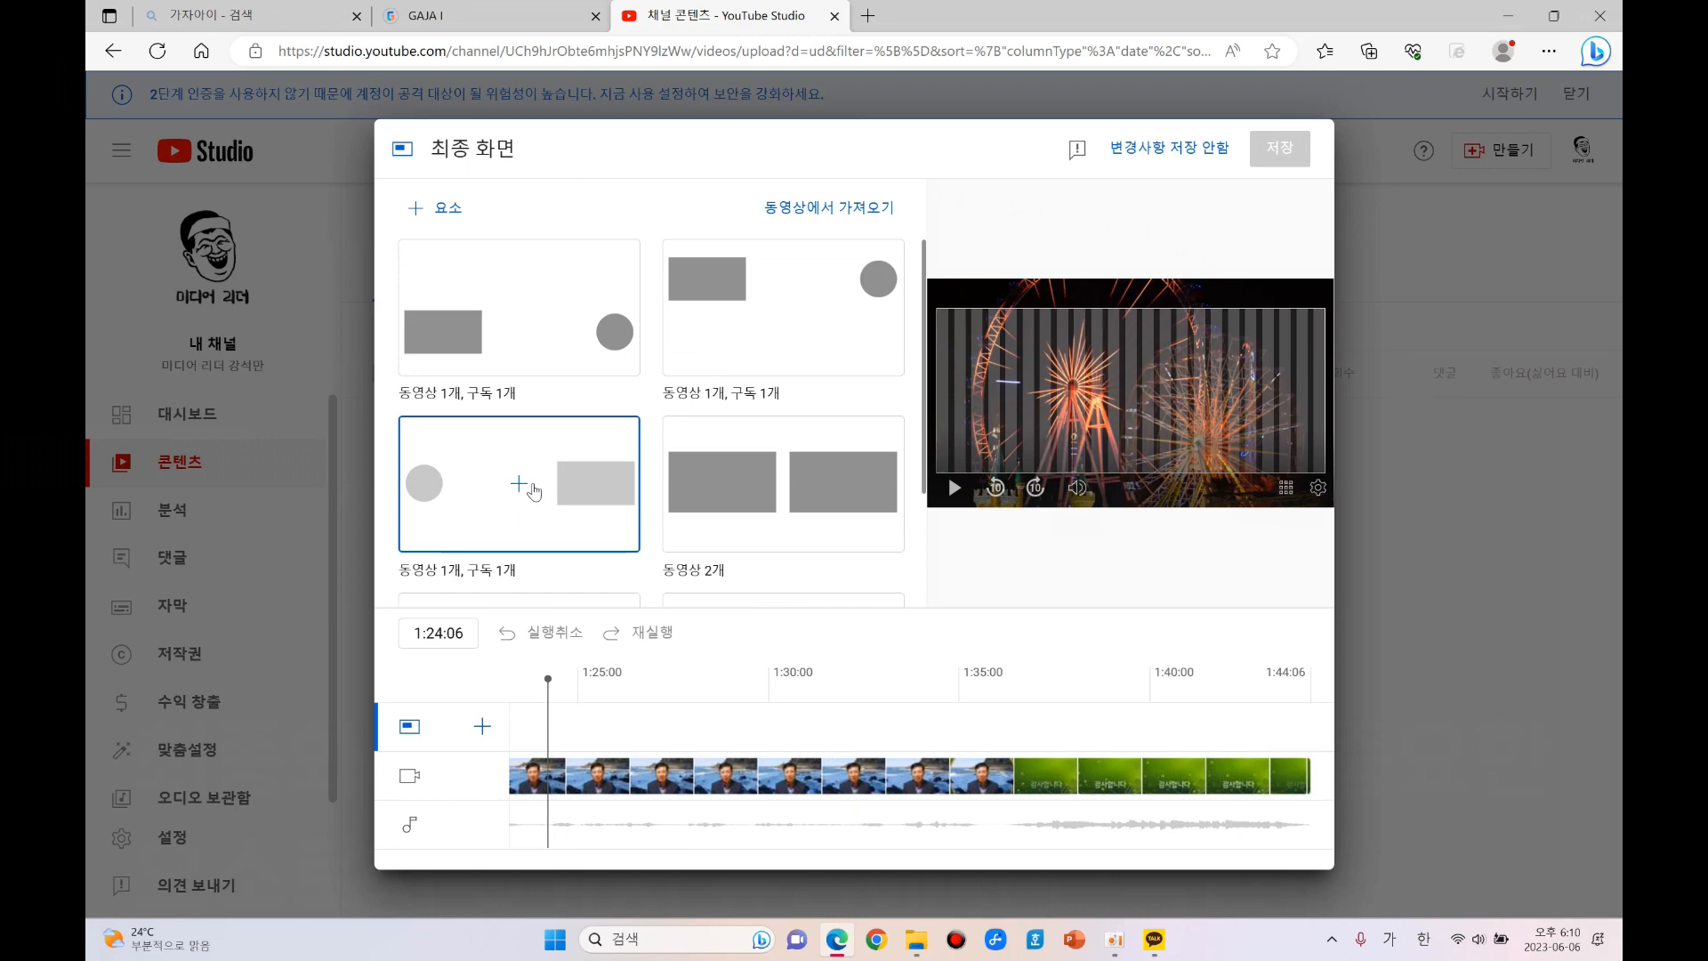
left_click(534, 492)
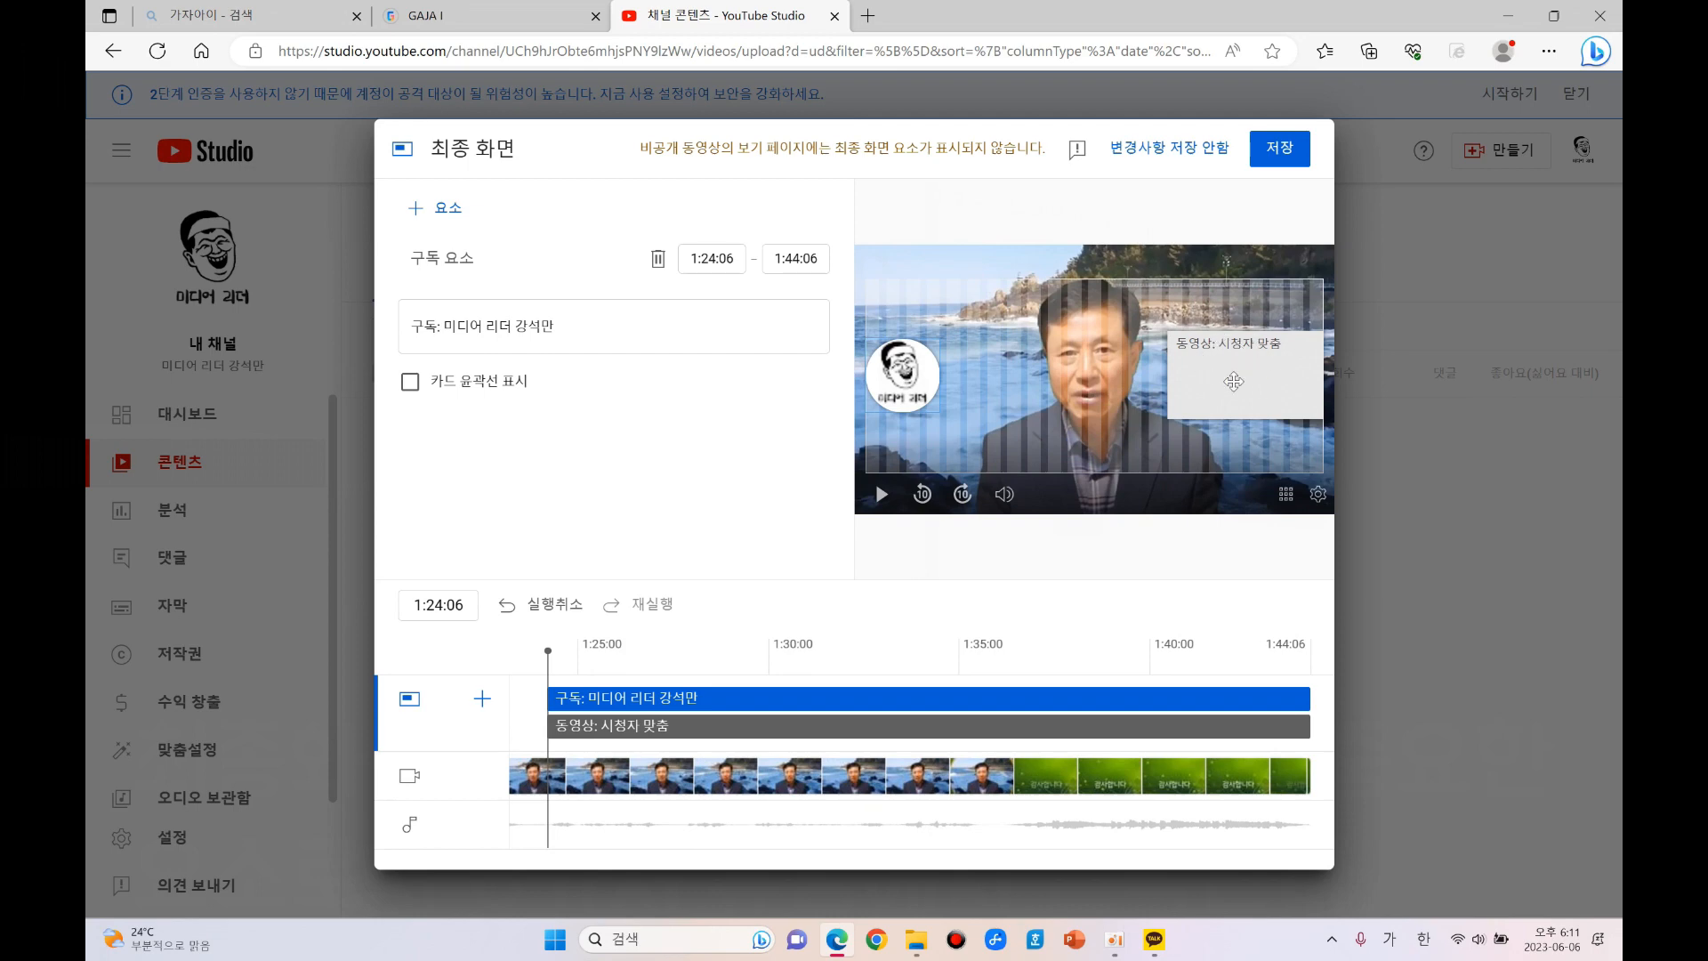
Set the end screen's video element to a specific video, searching other channels for "영상자서전" and choosing "나의 영상자서전, 내가 걸어온 길, 누구나 쉽게 쓰는 영상자서전".
left_click(1245, 365)
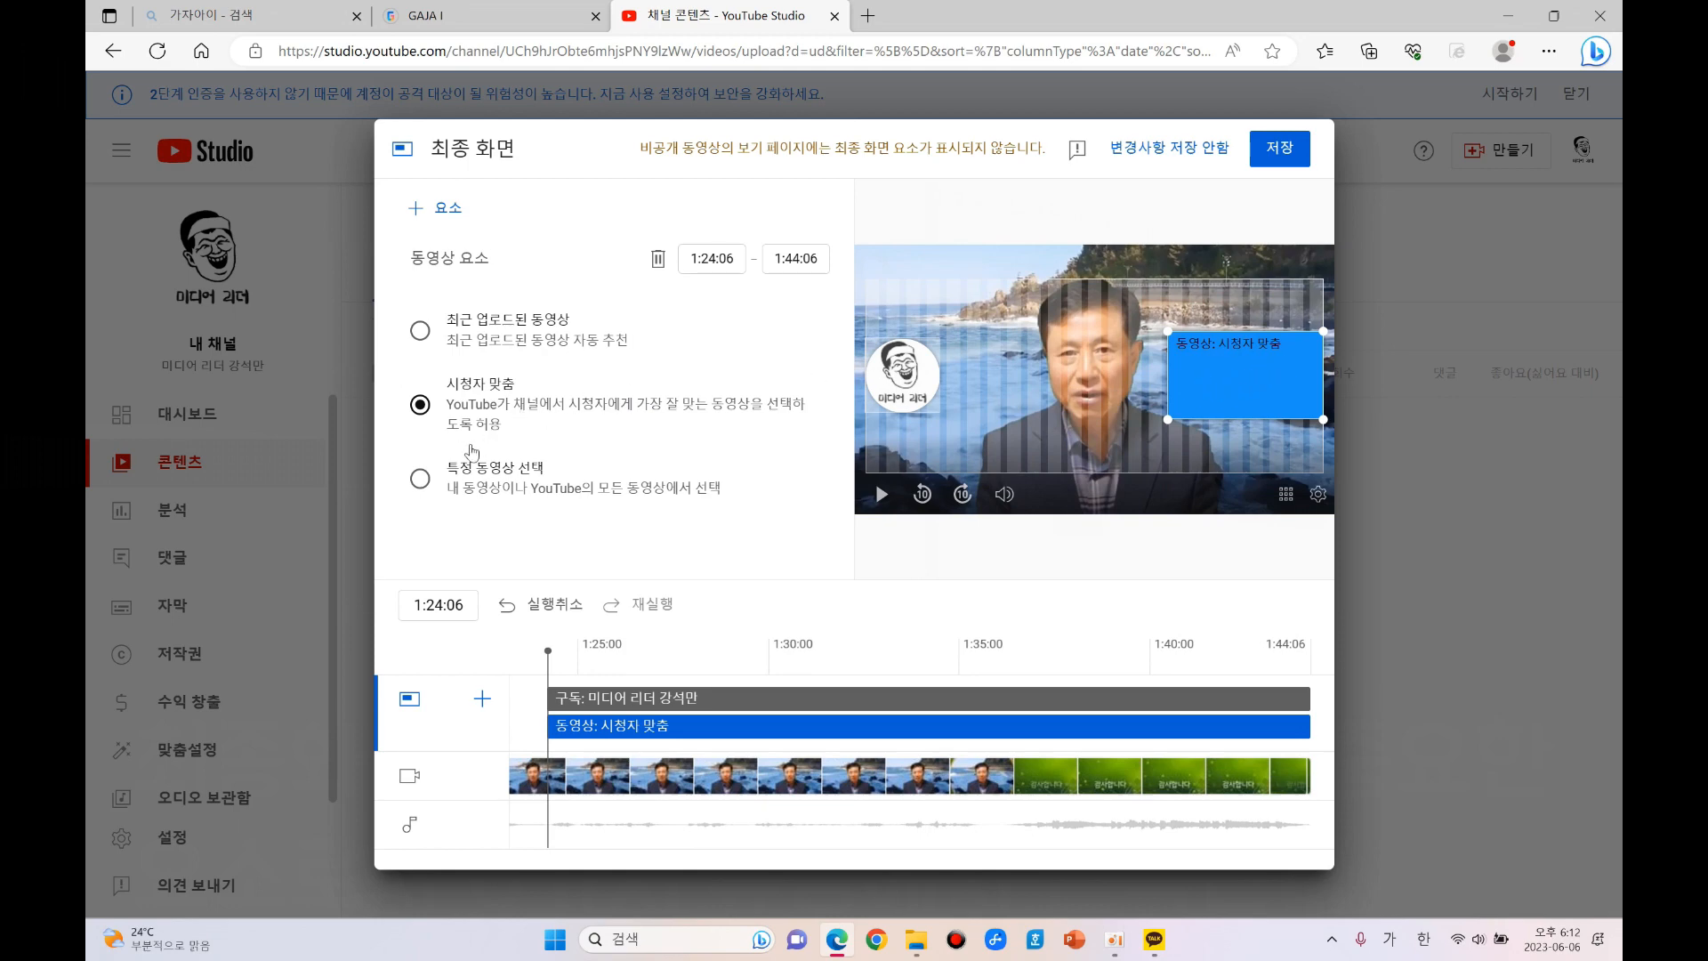
left_click(427, 480)
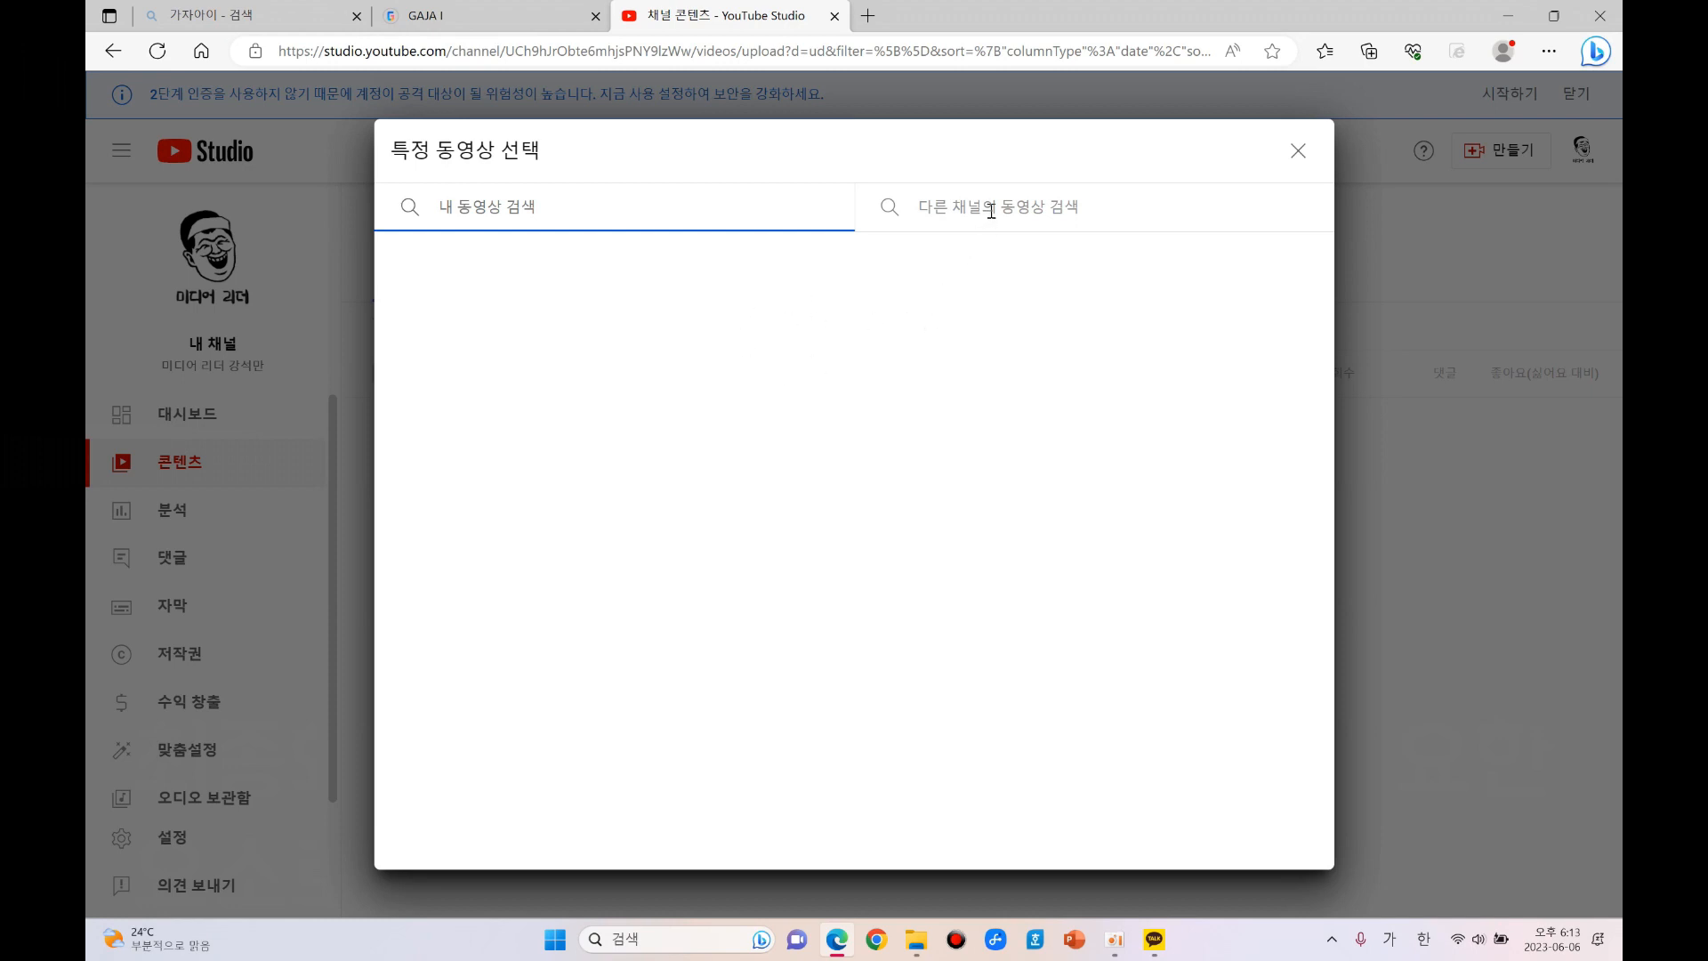
left_click(1025, 208)
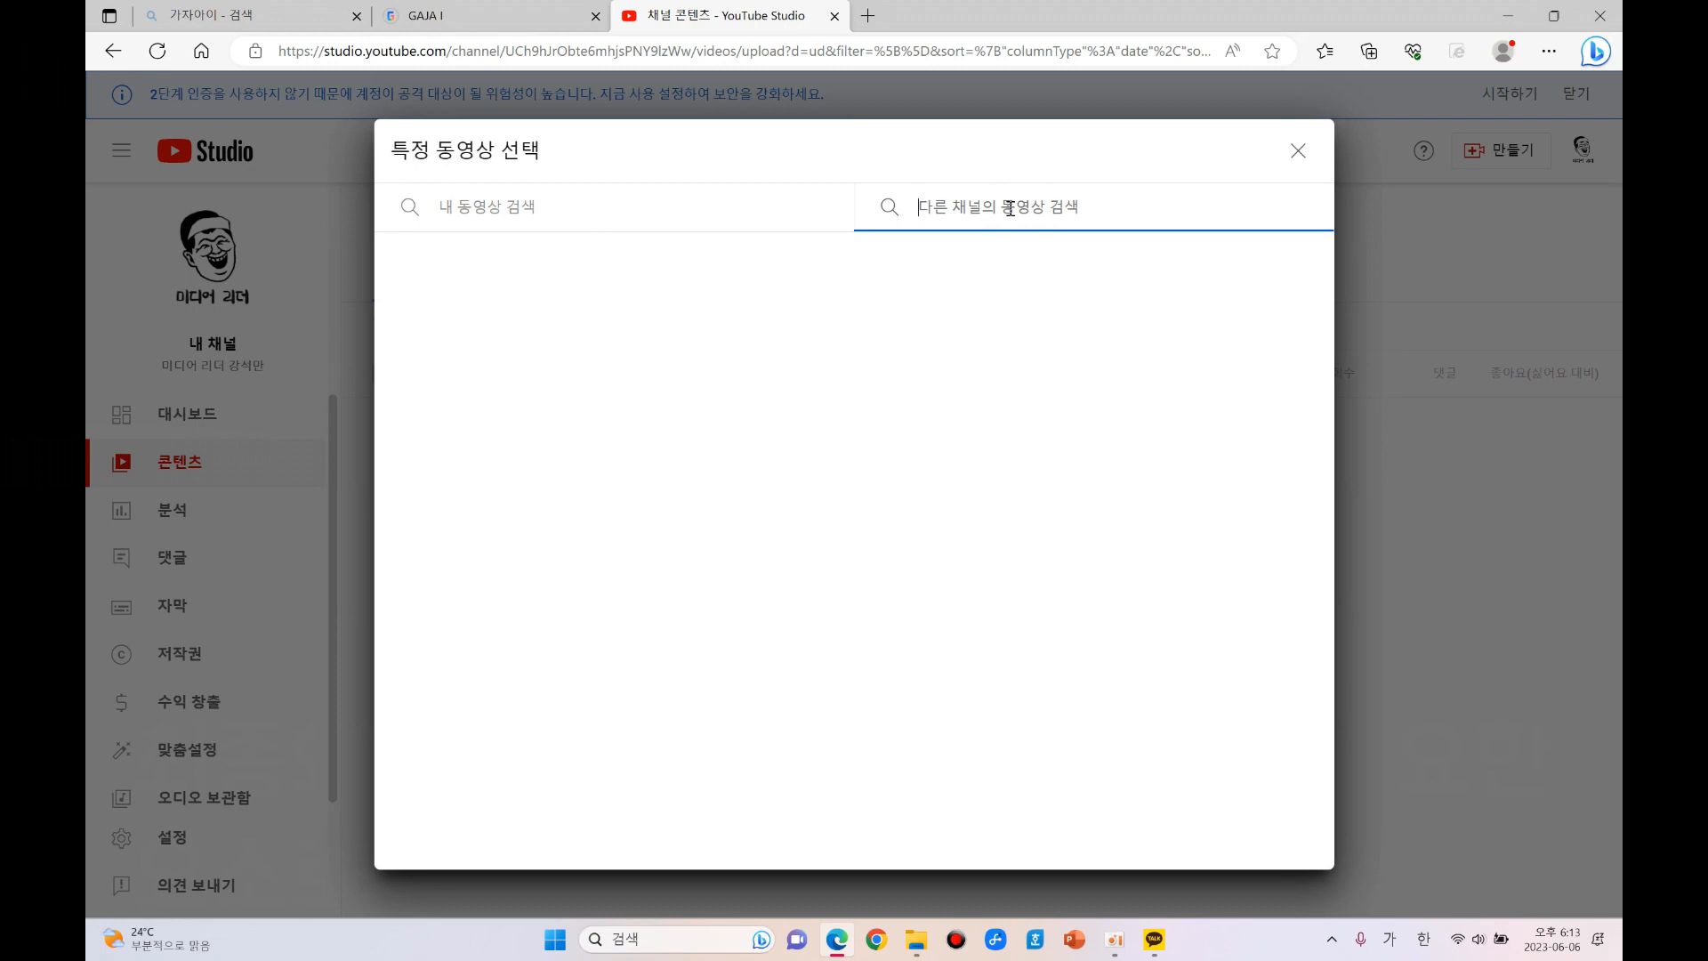
type("ㅇ")
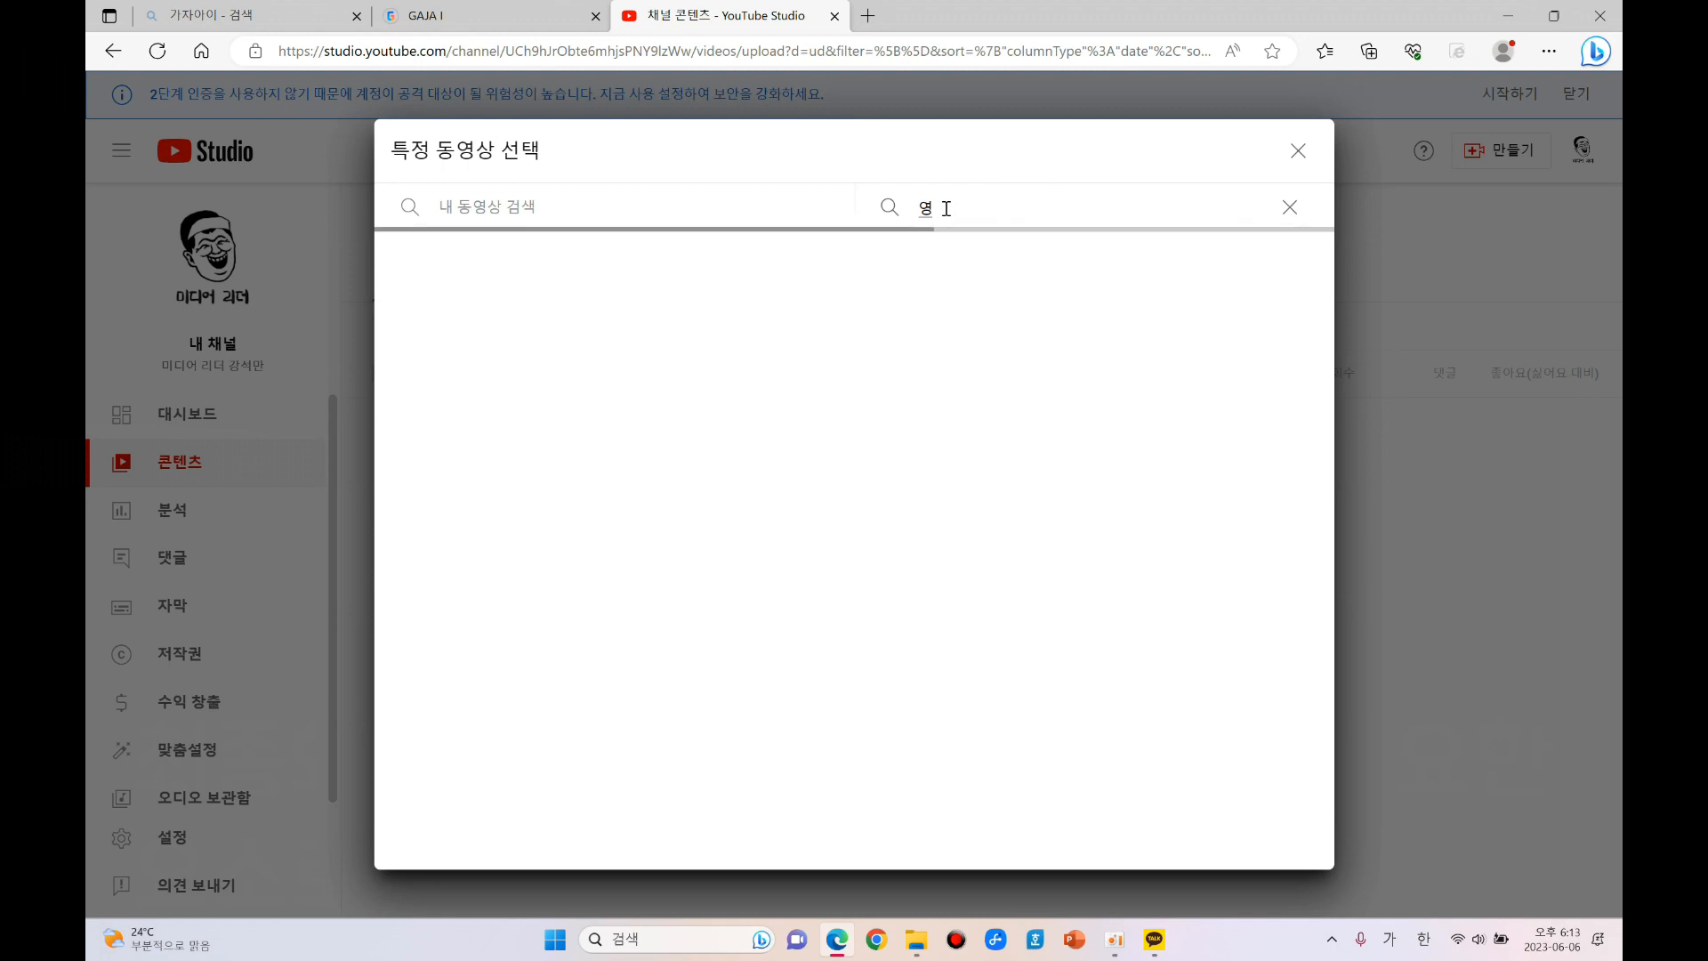
type("상자서전")
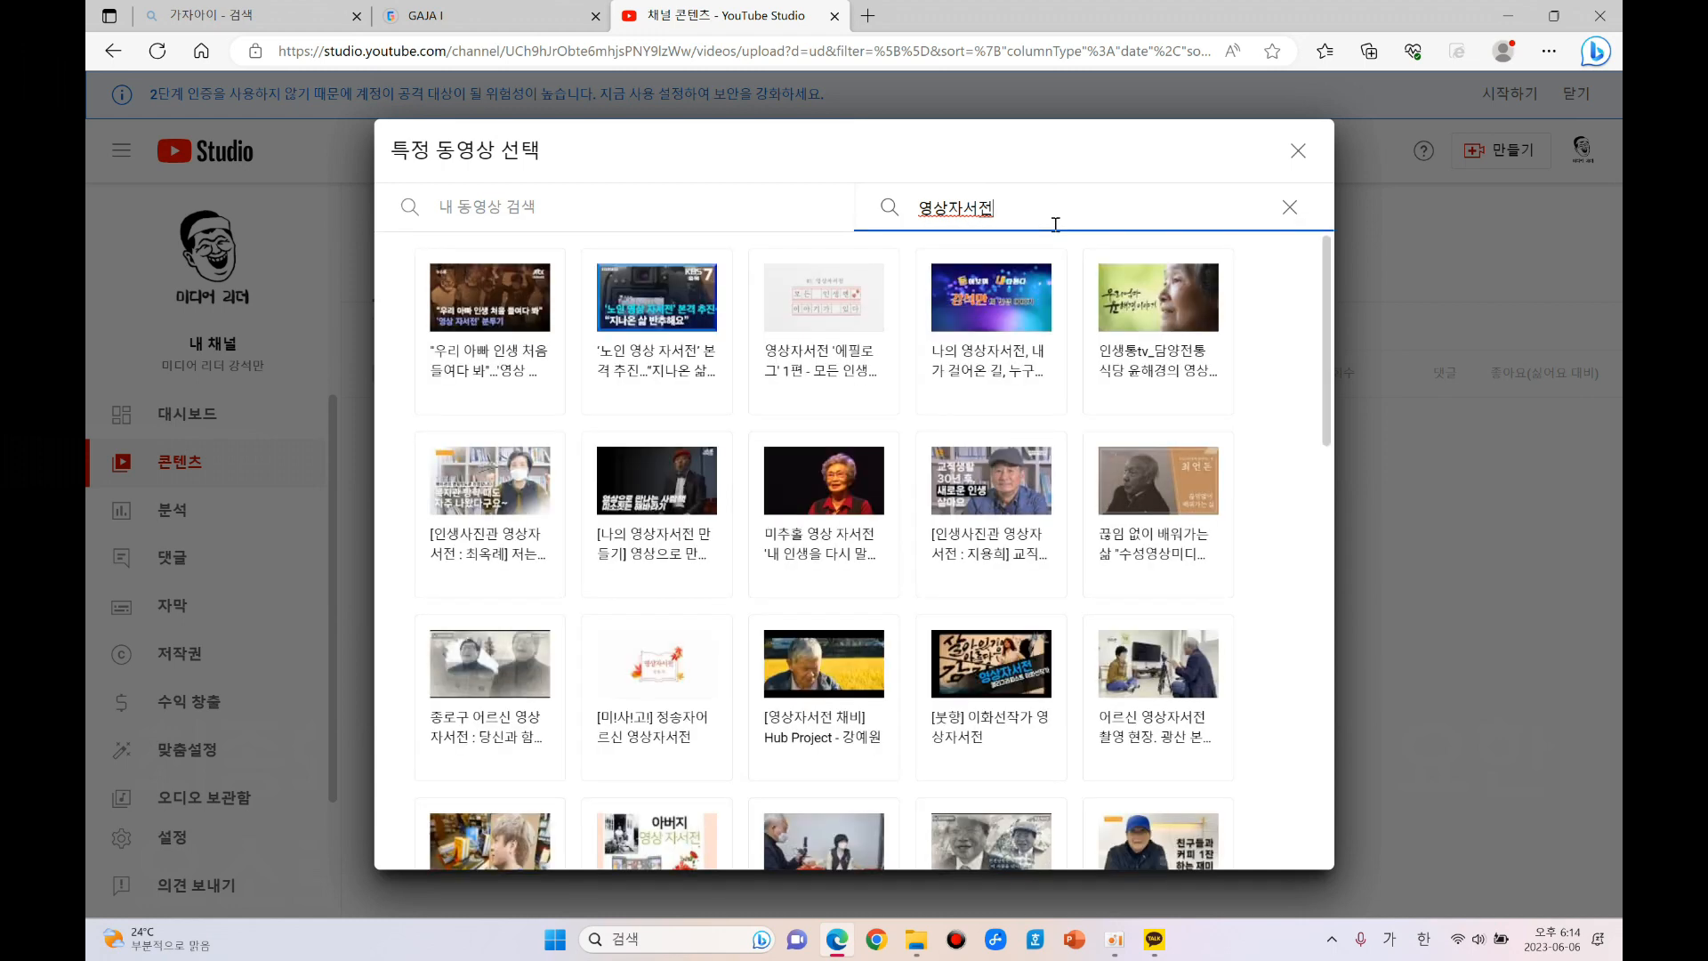
left_click(973, 302)
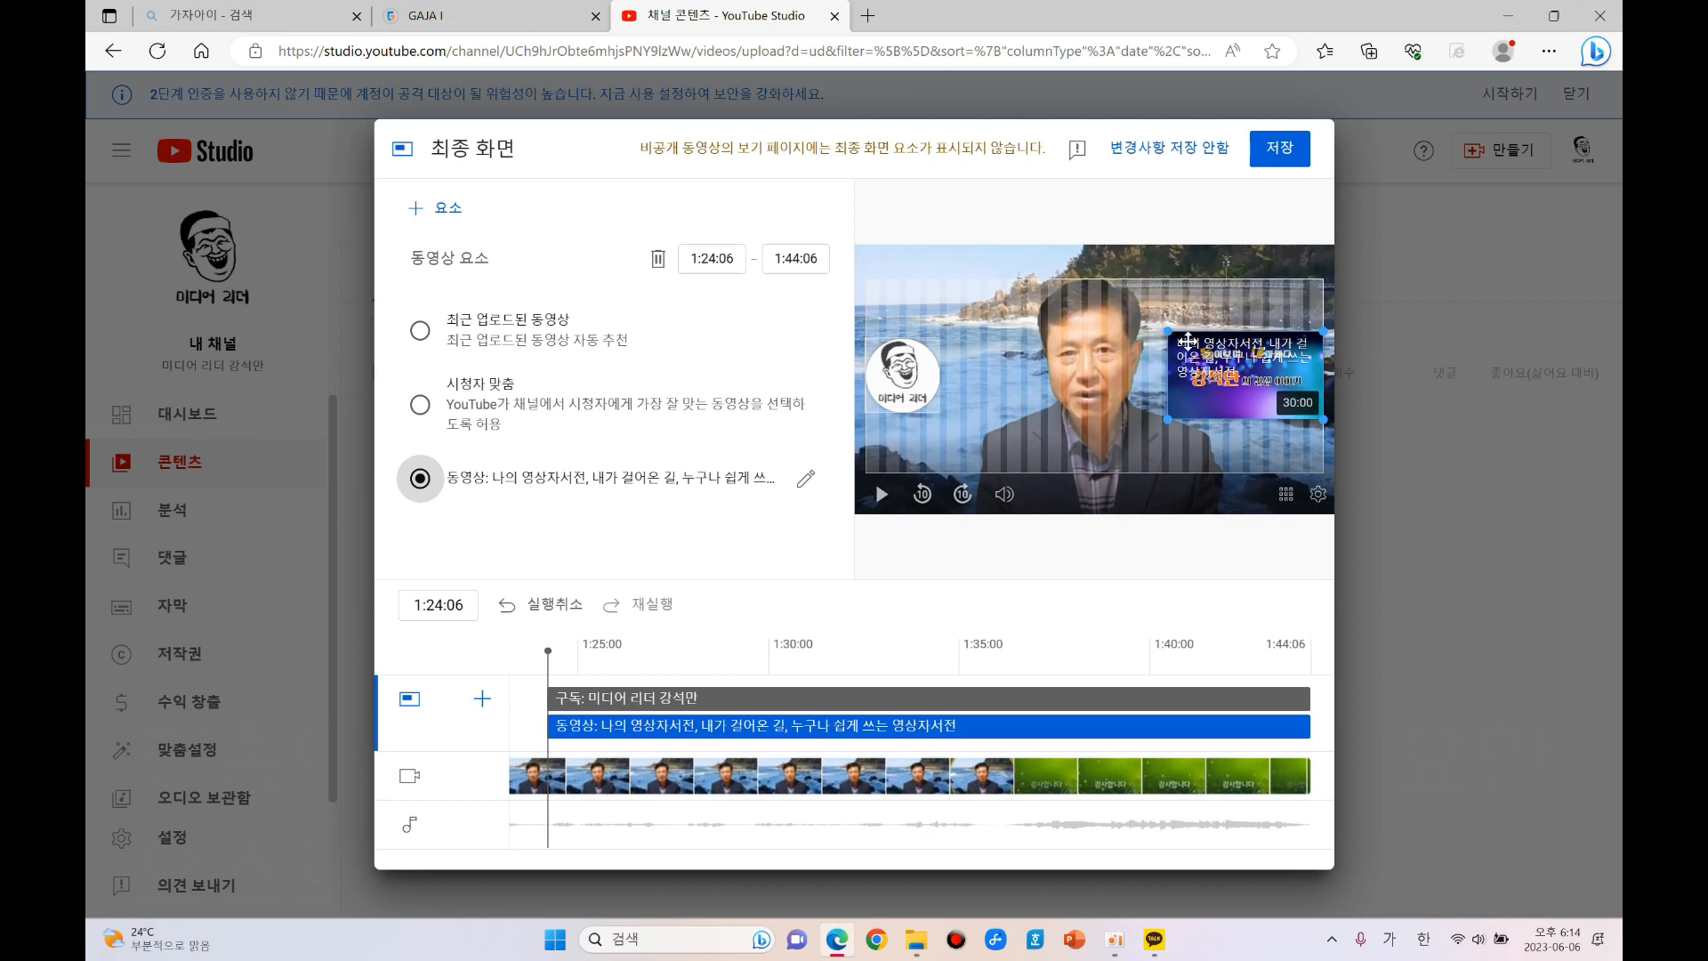
Try out a larger video element and other subscribe positions, leaving the video at its original size and the subscribe circle slightly inward from the frame's left edge.
left_click_drag(1171, 331, 1102, 281)
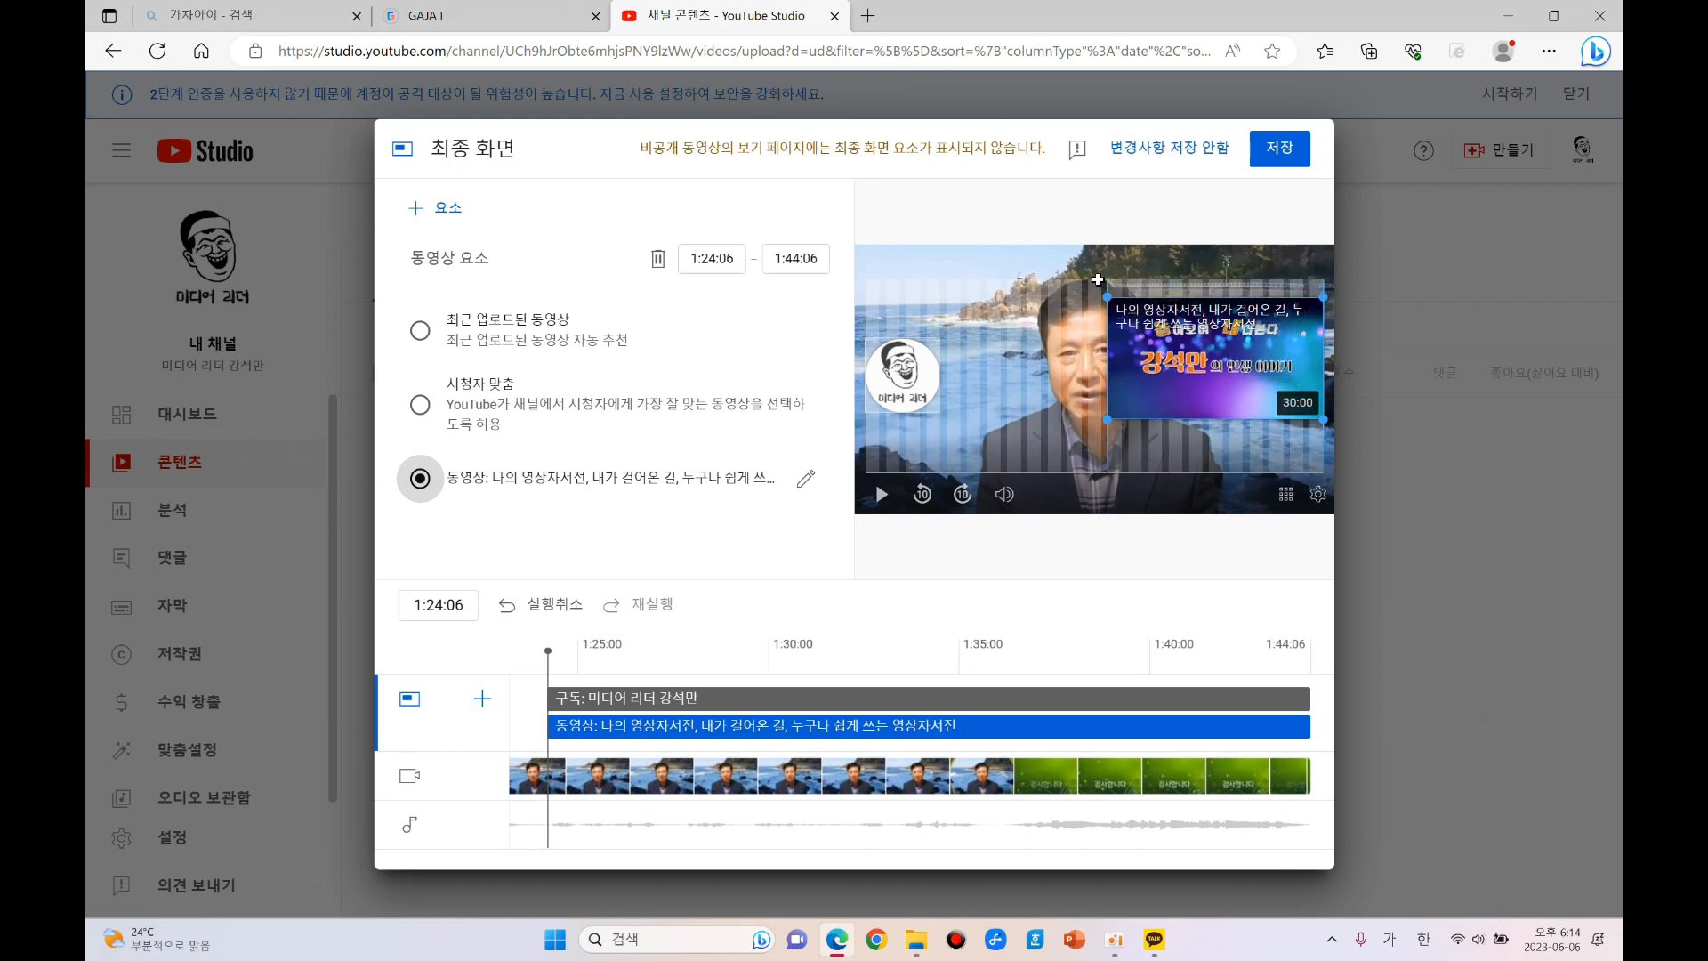
left_click_drag(1106, 290, 1168, 331)
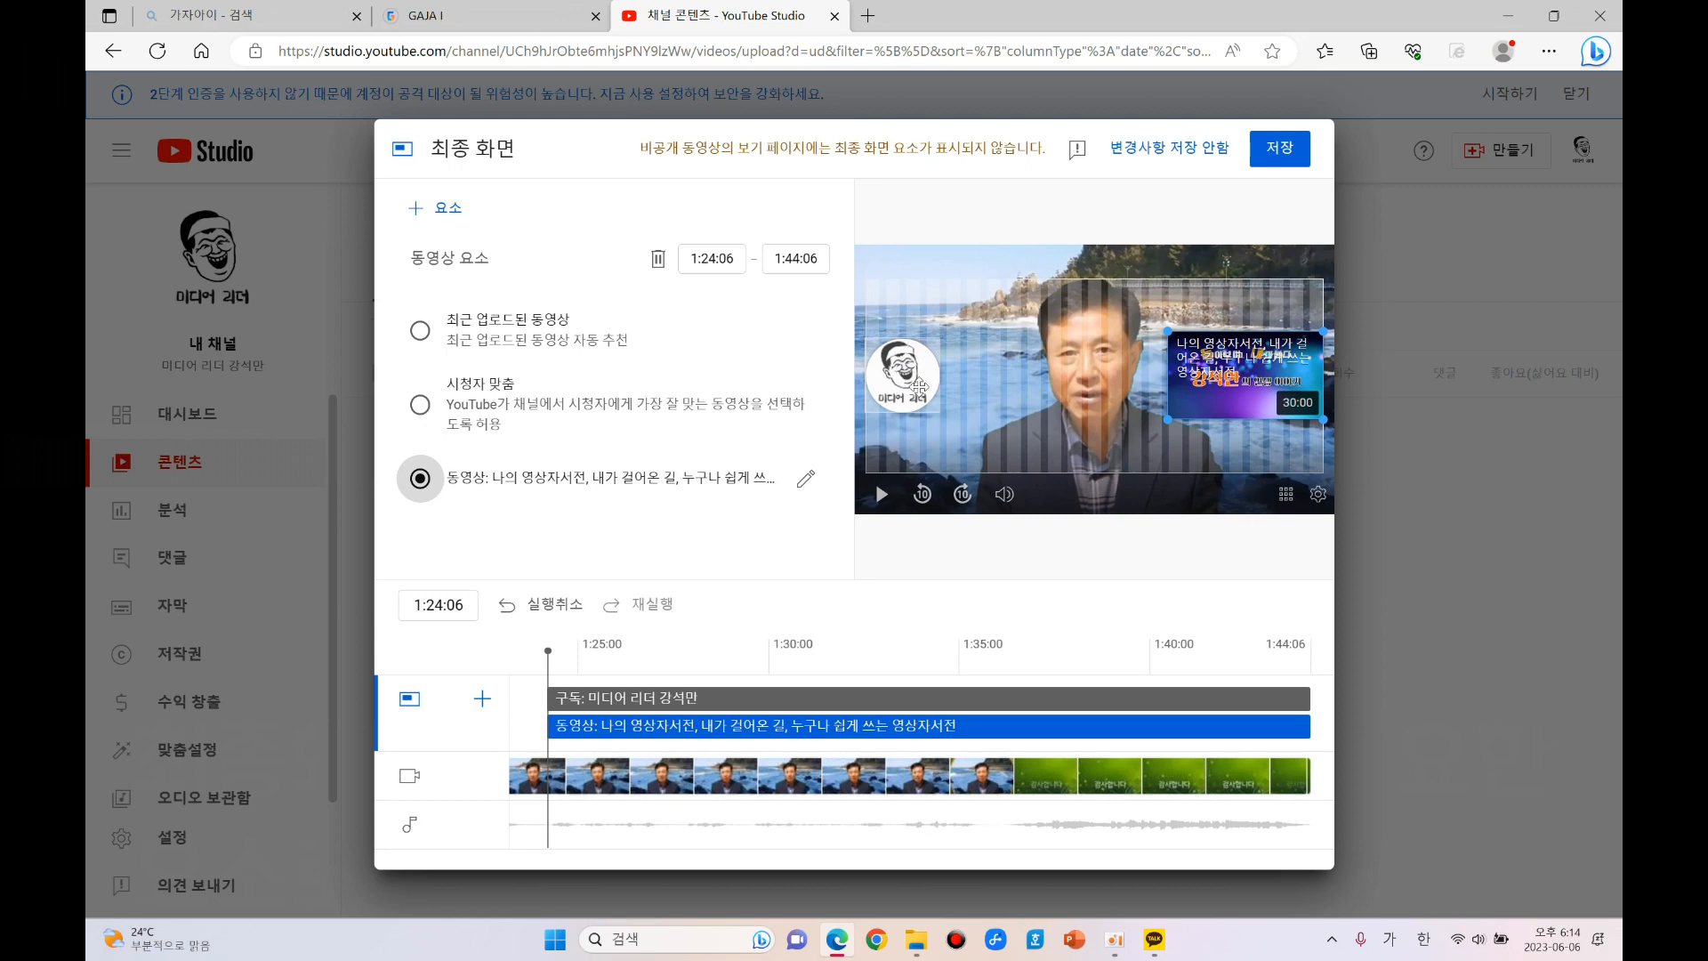
mouse_move(908, 379)
left_mouse_down()
mouse_move(1005, 336)
mouse_move(930, 298)
mouse_move(923, 444)
mouse_move(1117, 468)
mouse_move(1108, 428)
mouse_move(1183, 414)
left_mouse_up()
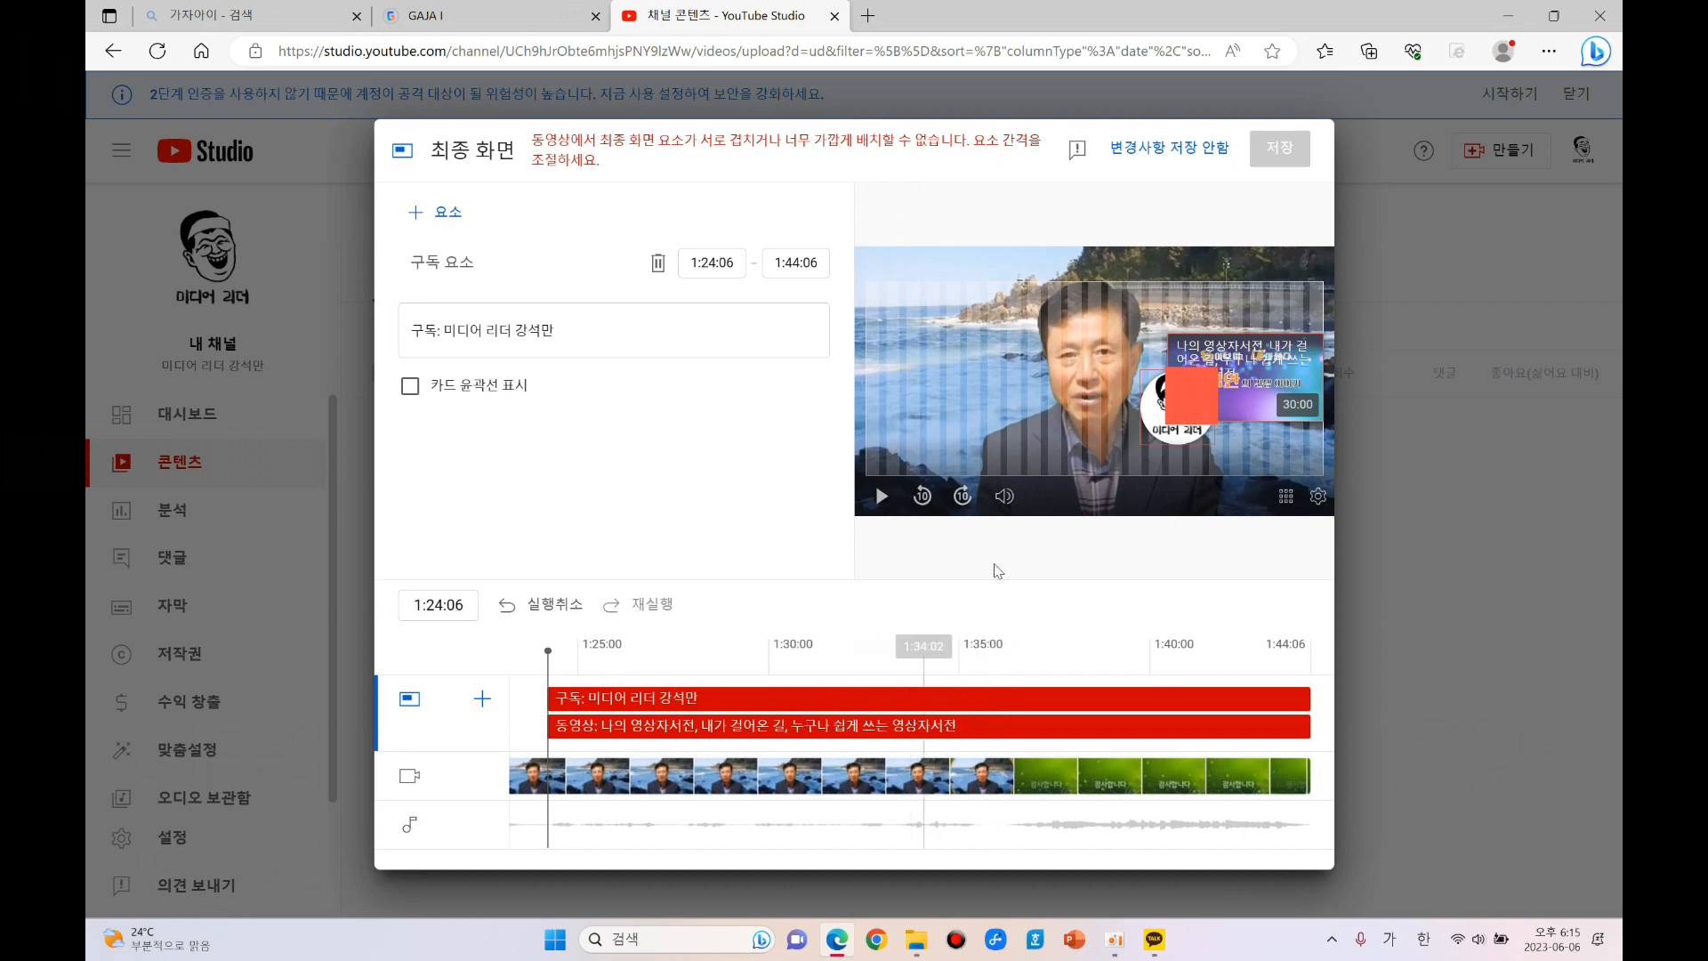
left_click_drag(1155, 407, 889, 389)
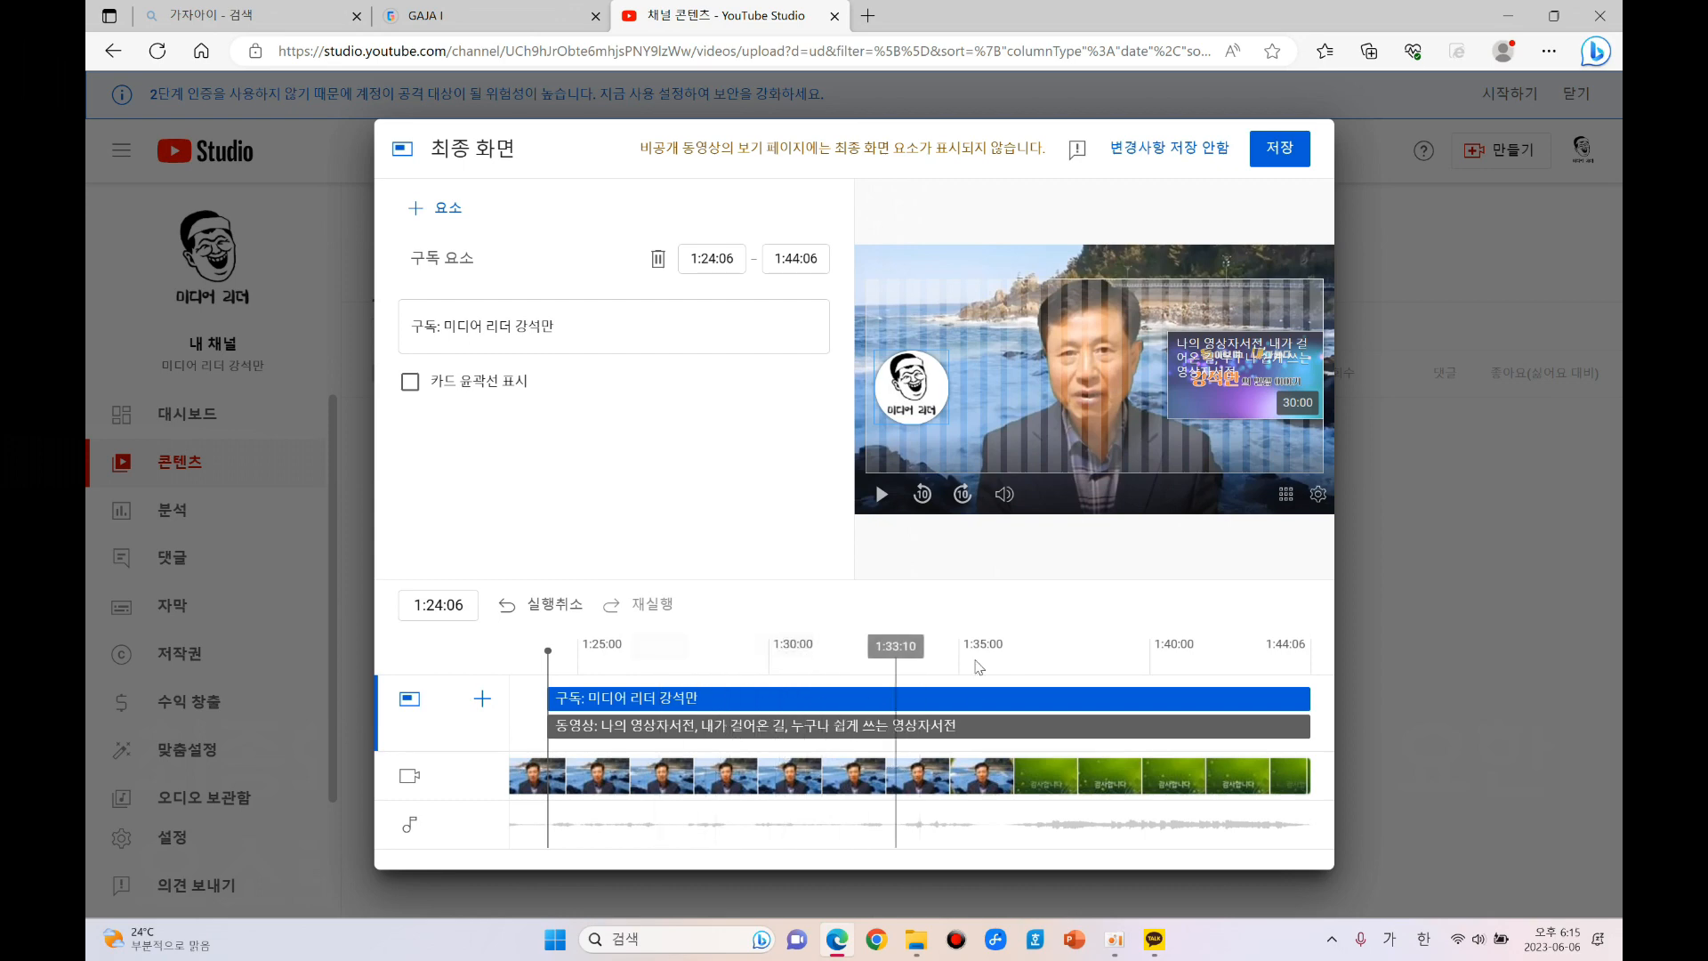
mouse_move(939, 384)
left_mouse_down()
mouse_move(952, 412)
mouse_move(949, 372)
left_mouse_up()
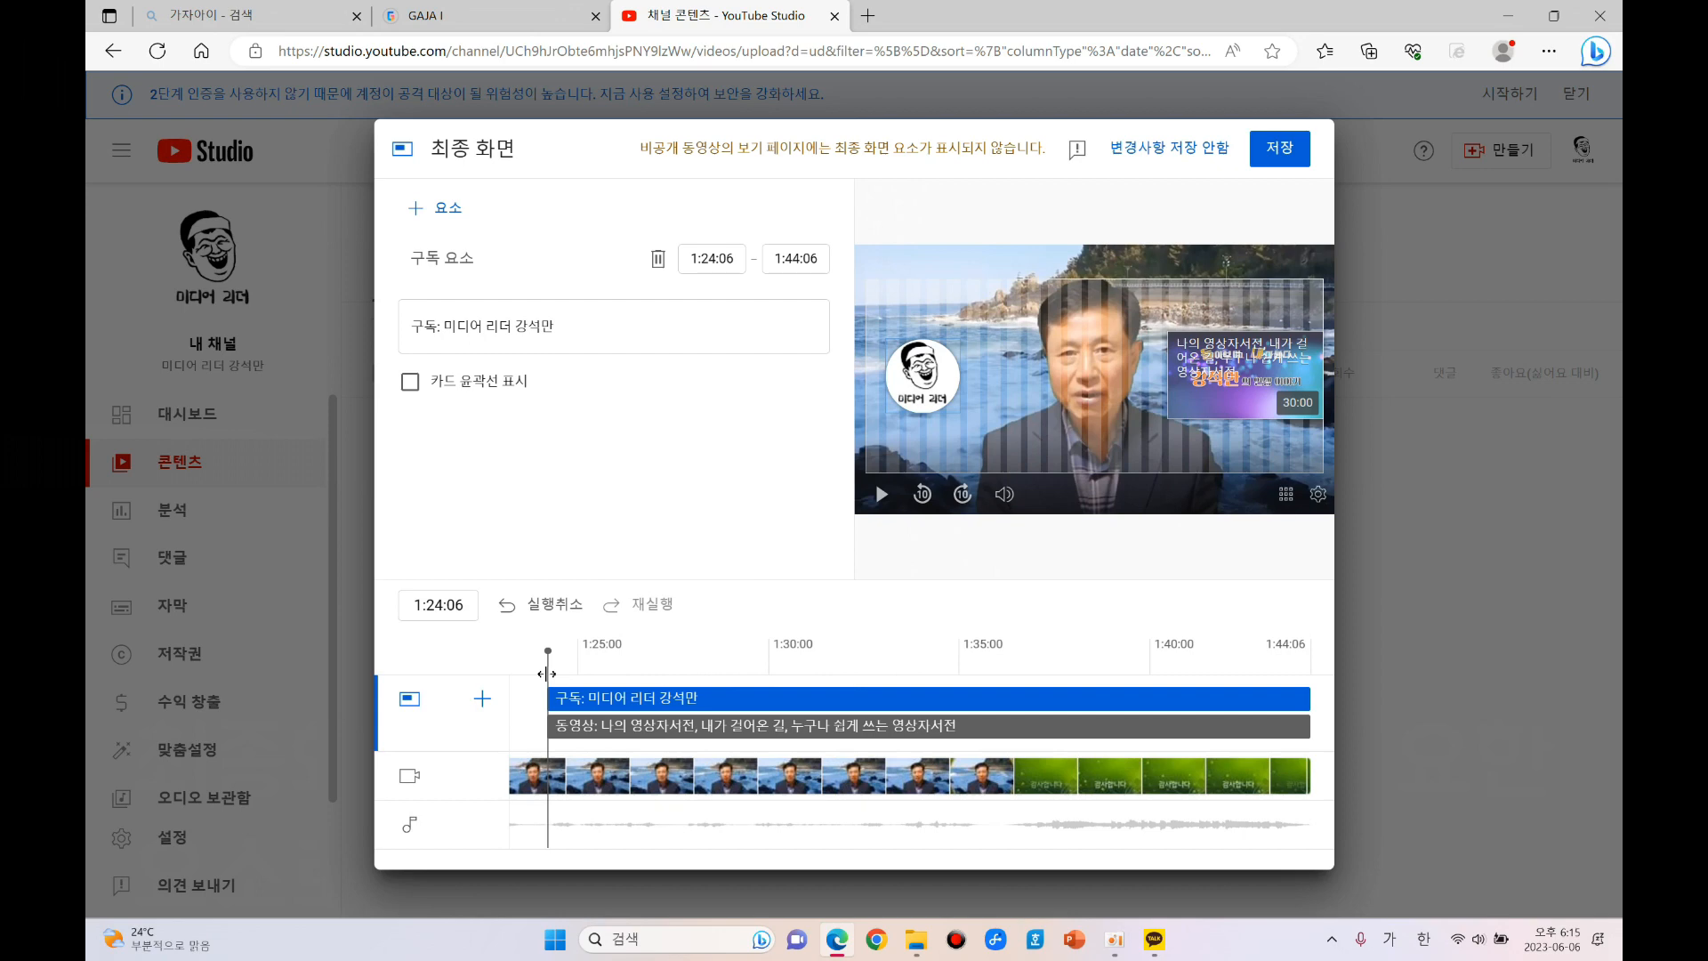
Move the start of both the subscribe and video elements to 1:36:11, where the 감사합니다 closing footage begins.
left_click_drag(546, 674, 1010, 679)
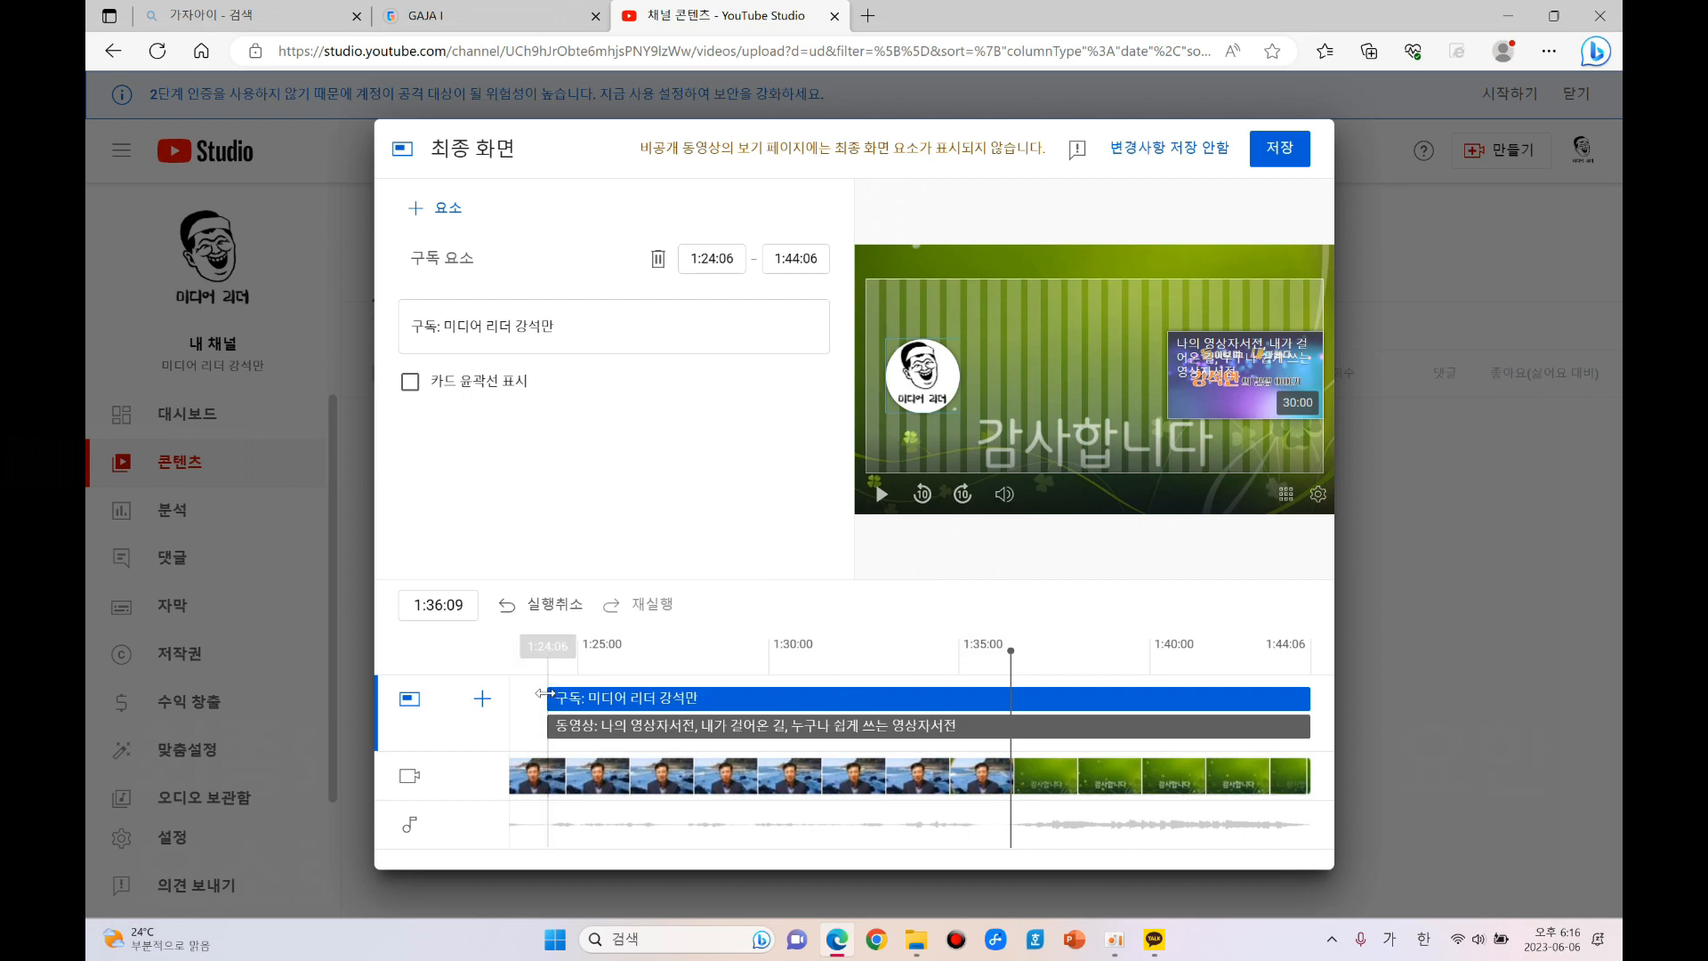
left_click_drag(552, 699, 1019, 707)
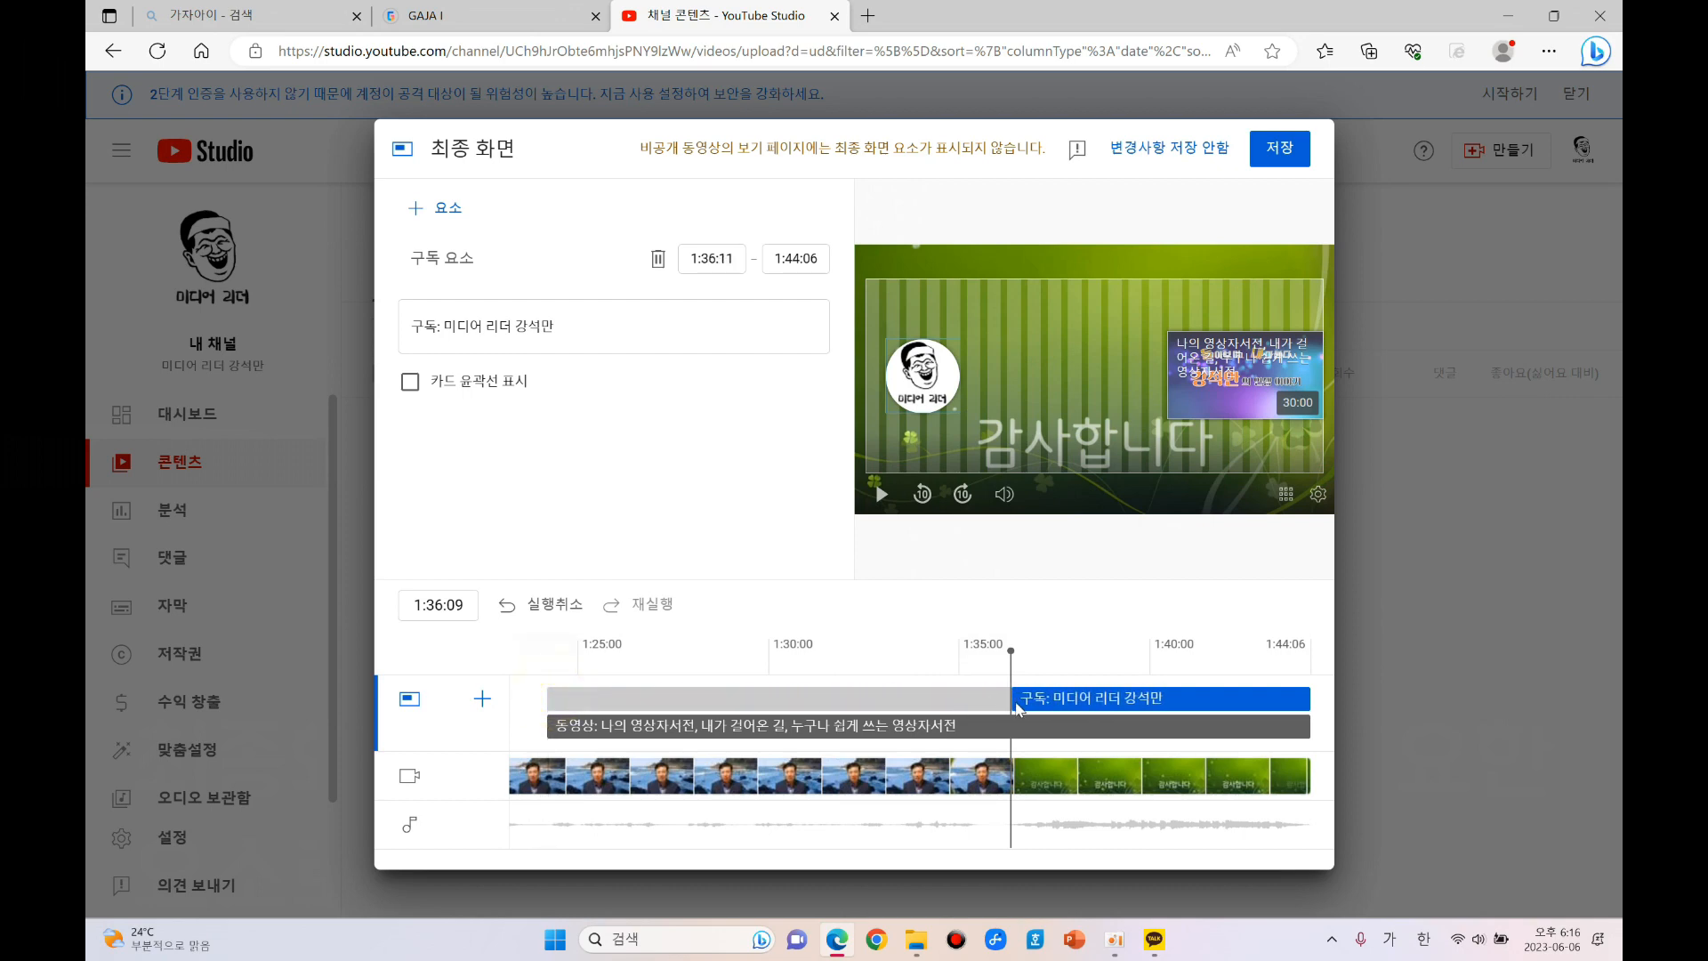
left_click(552, 723)
left_click_drag(551, 723, 1013, 725)
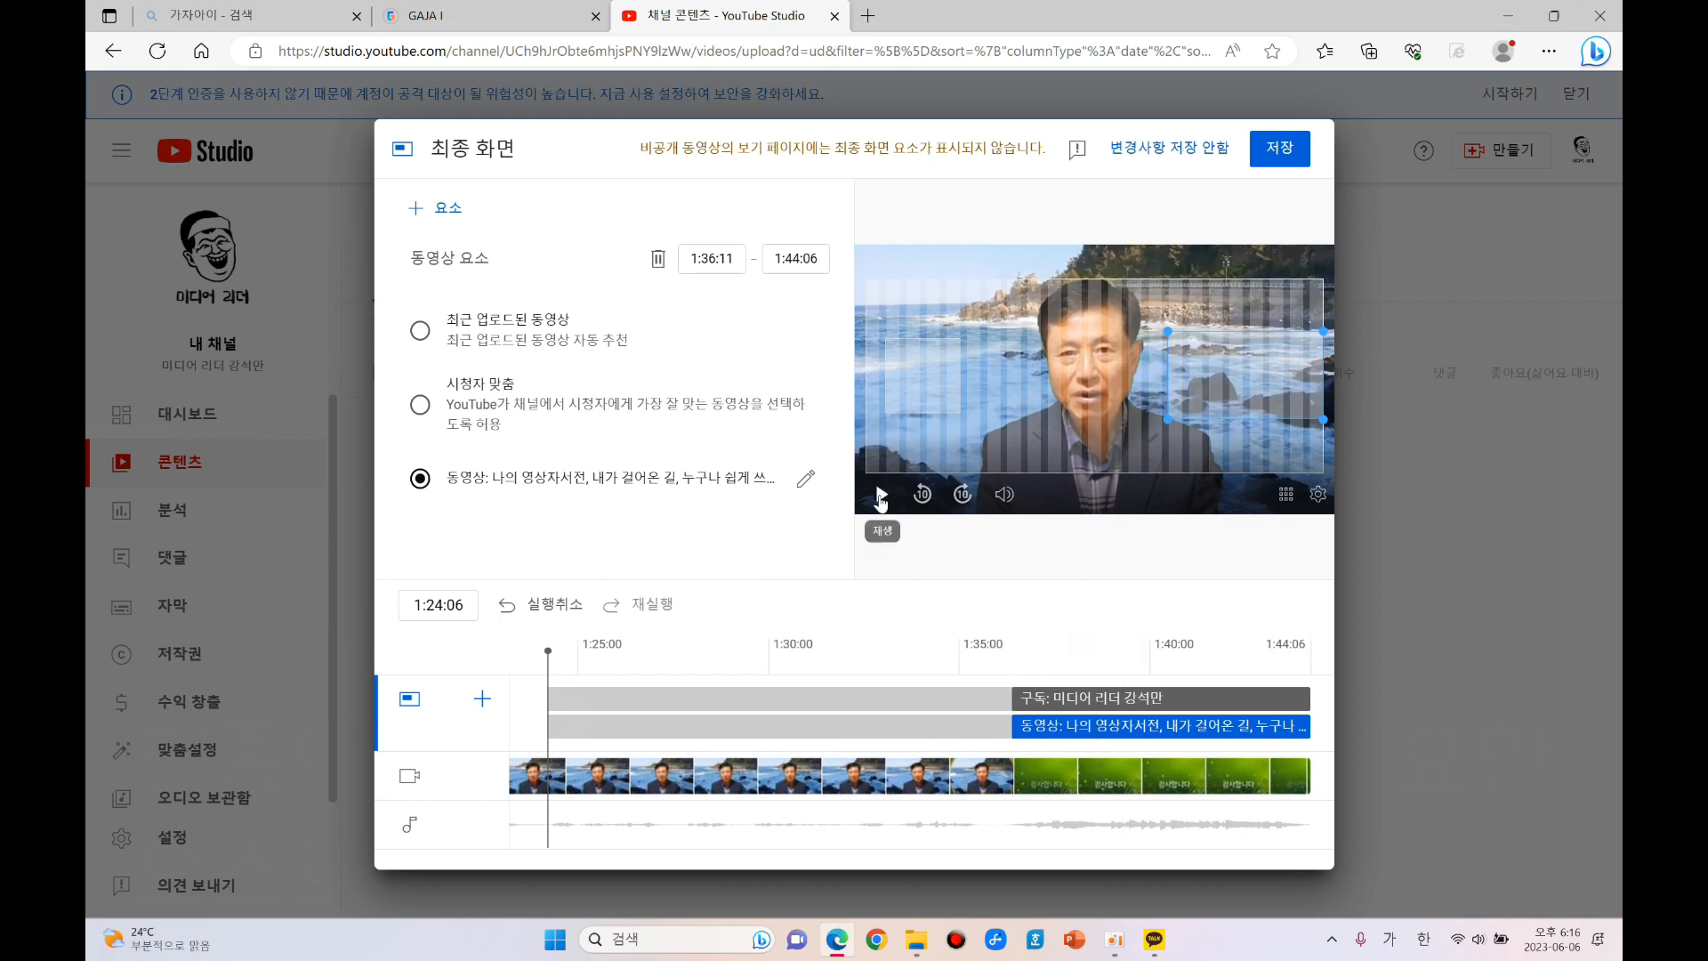
Play the preview before and from 1:36:11 to check when the end screen elements appear.
left_click(881, 497)
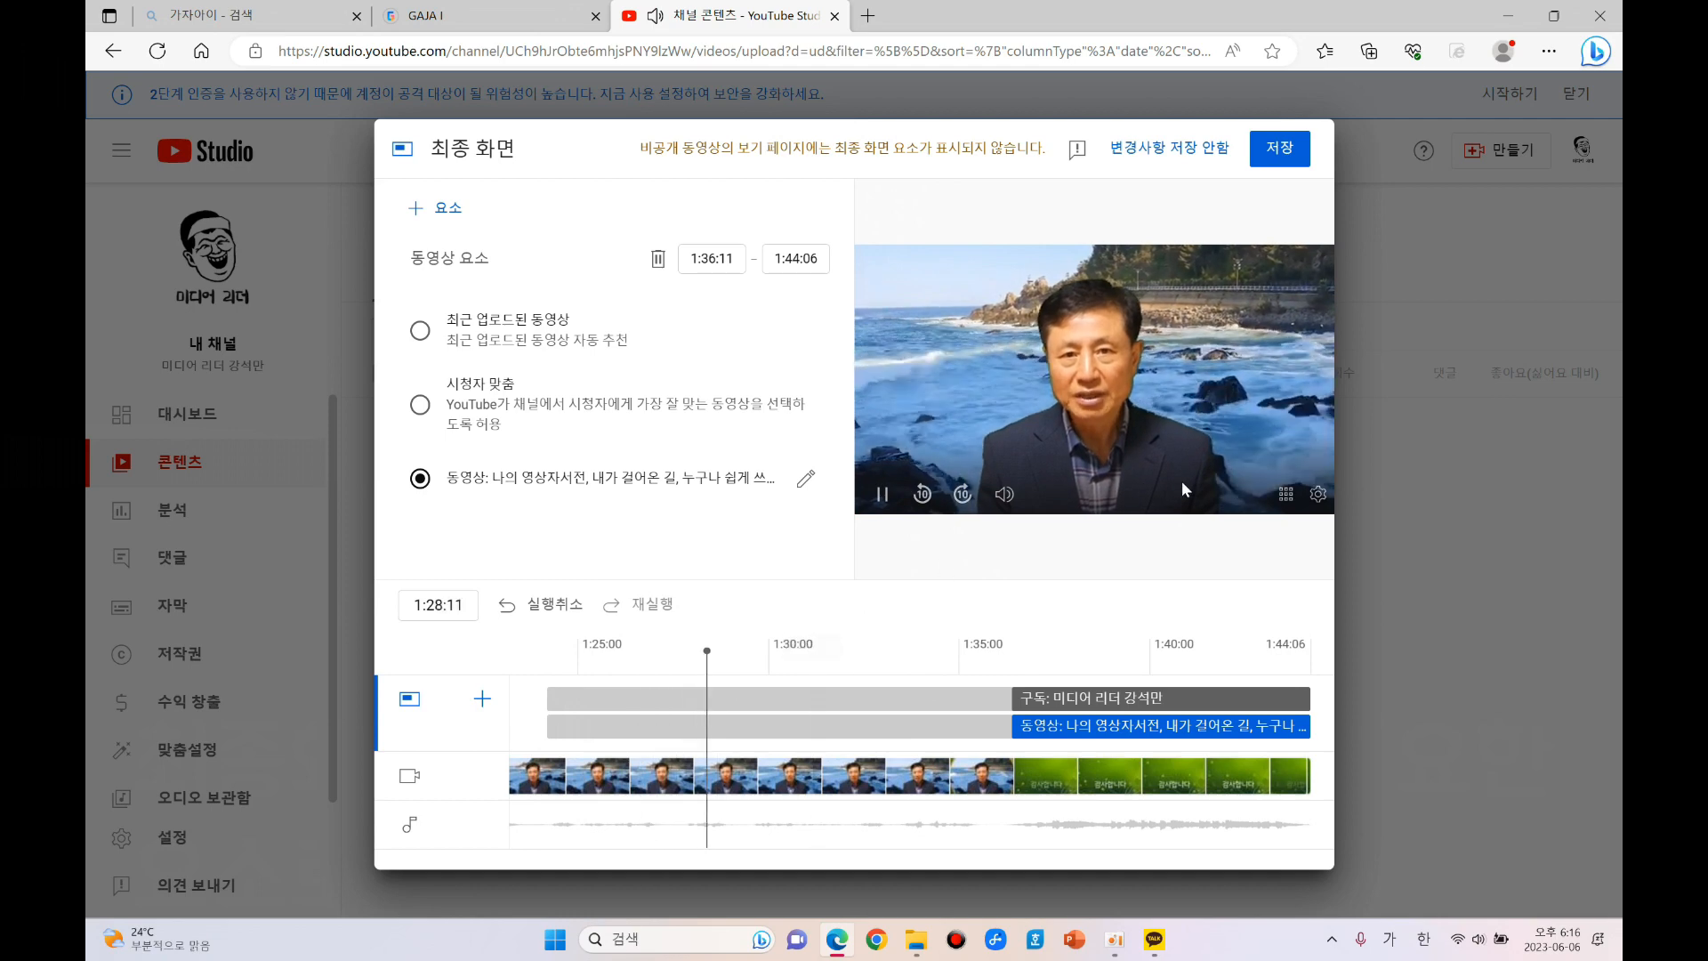
left_click(881, 496)
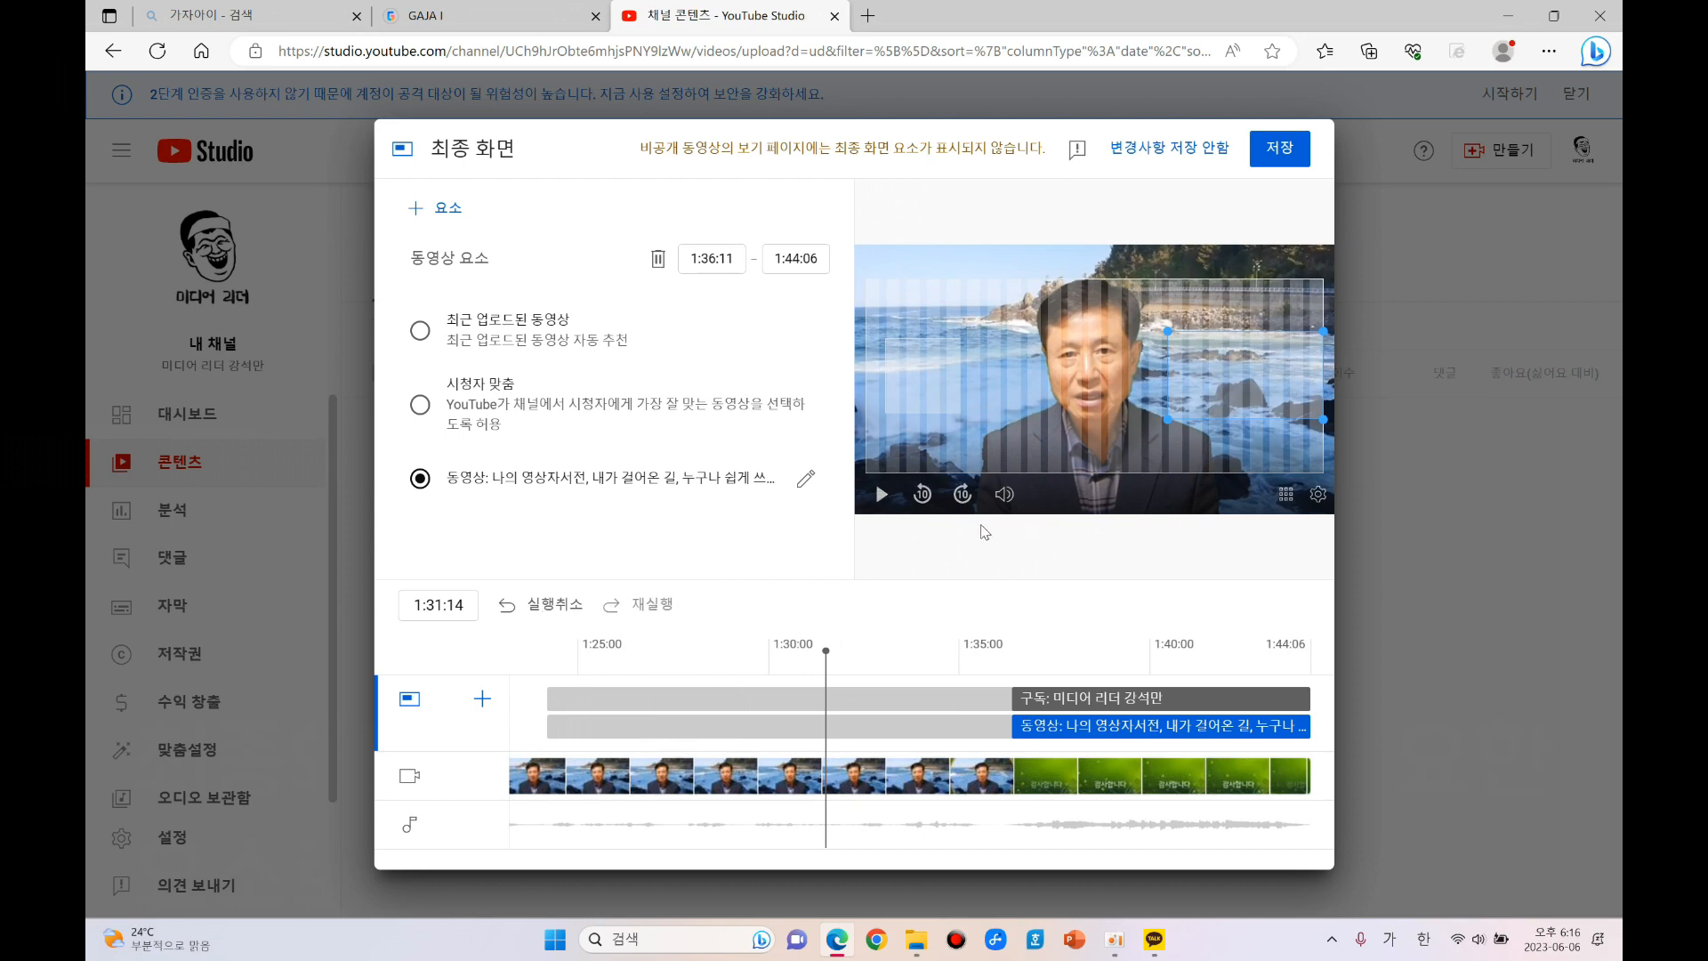
left_click(1015, 631)
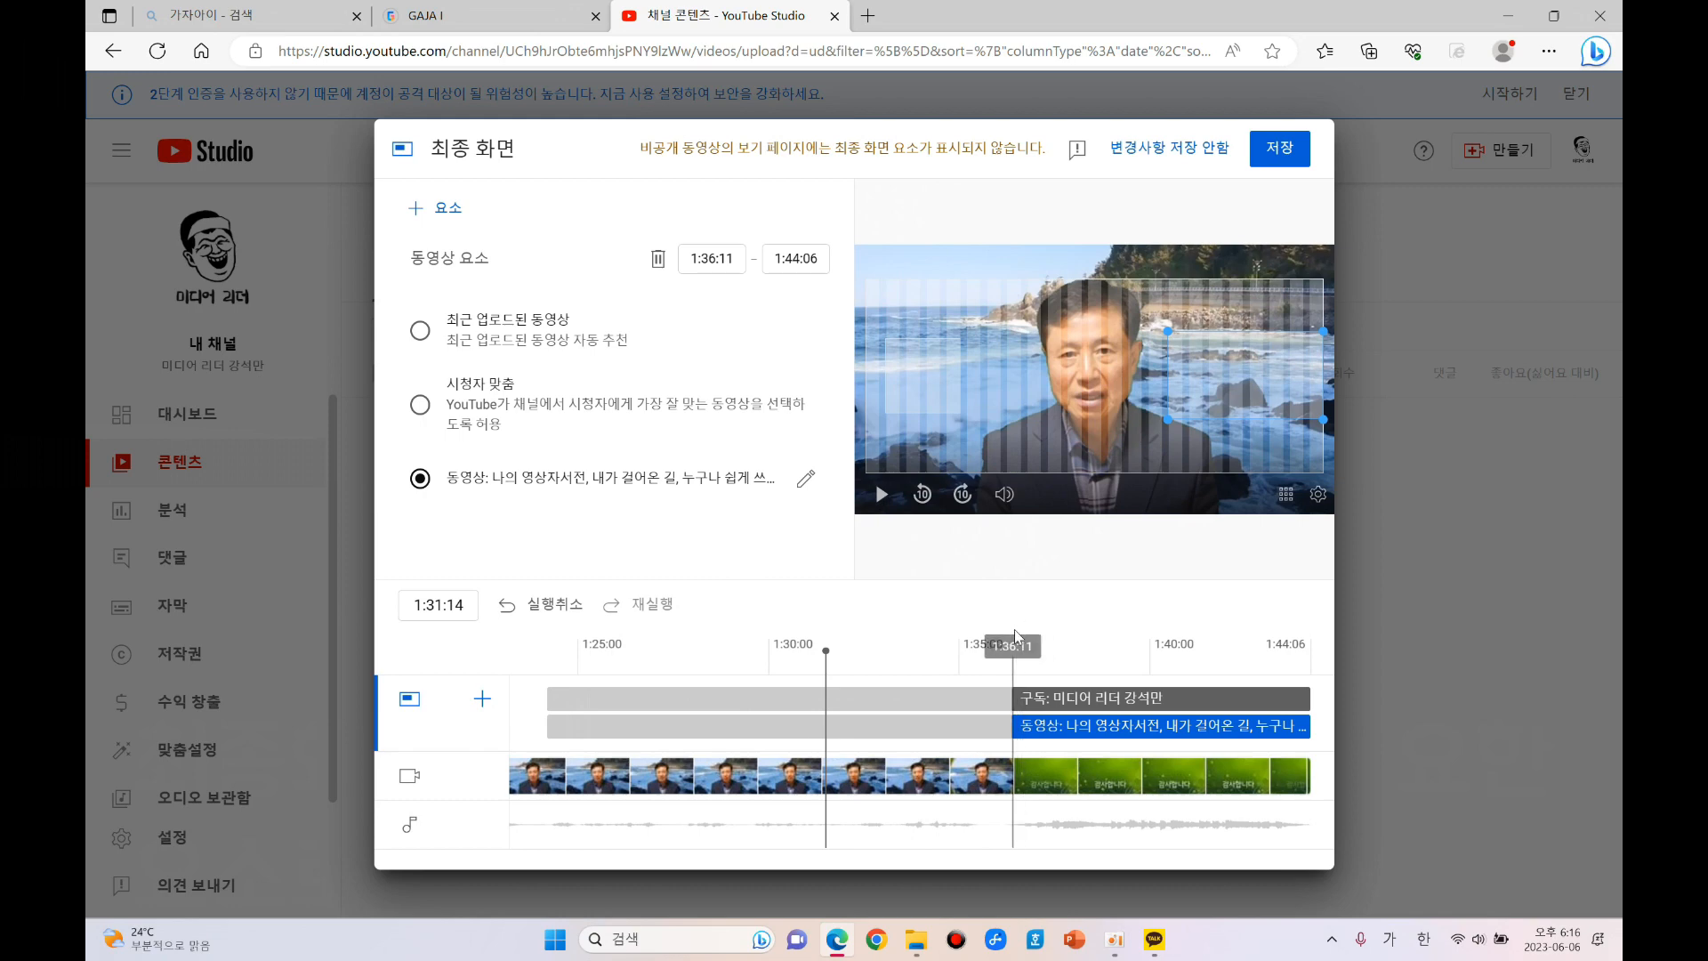
left_click(881, 494)
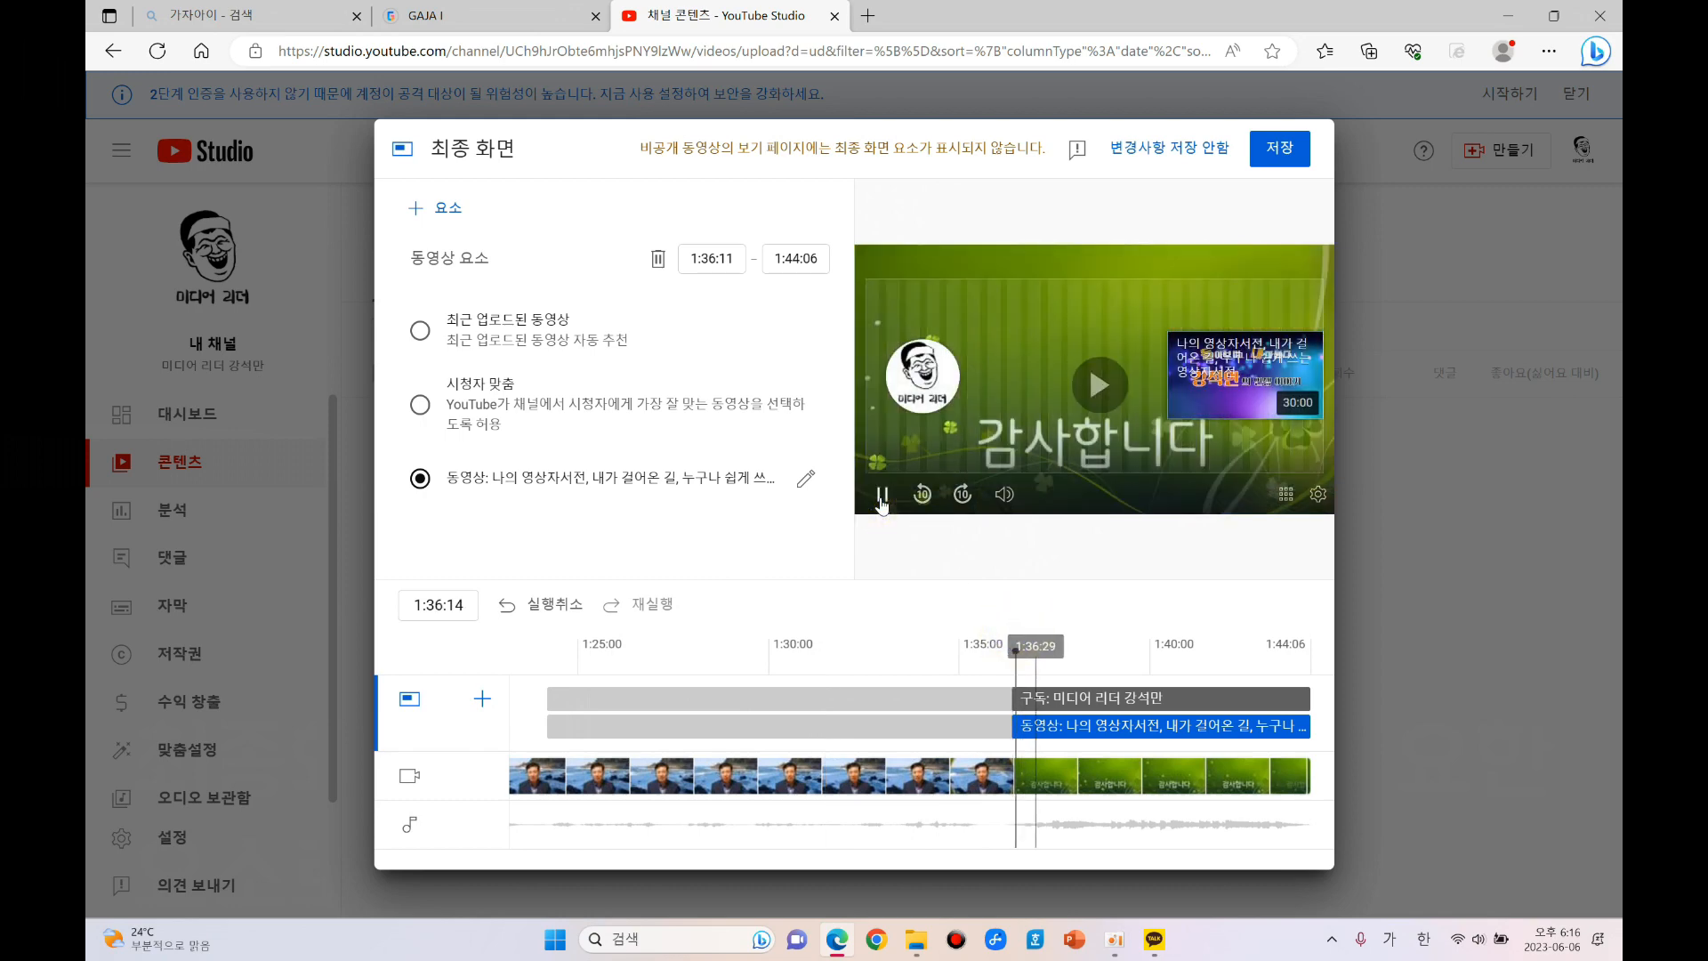
left_click(881, 494)
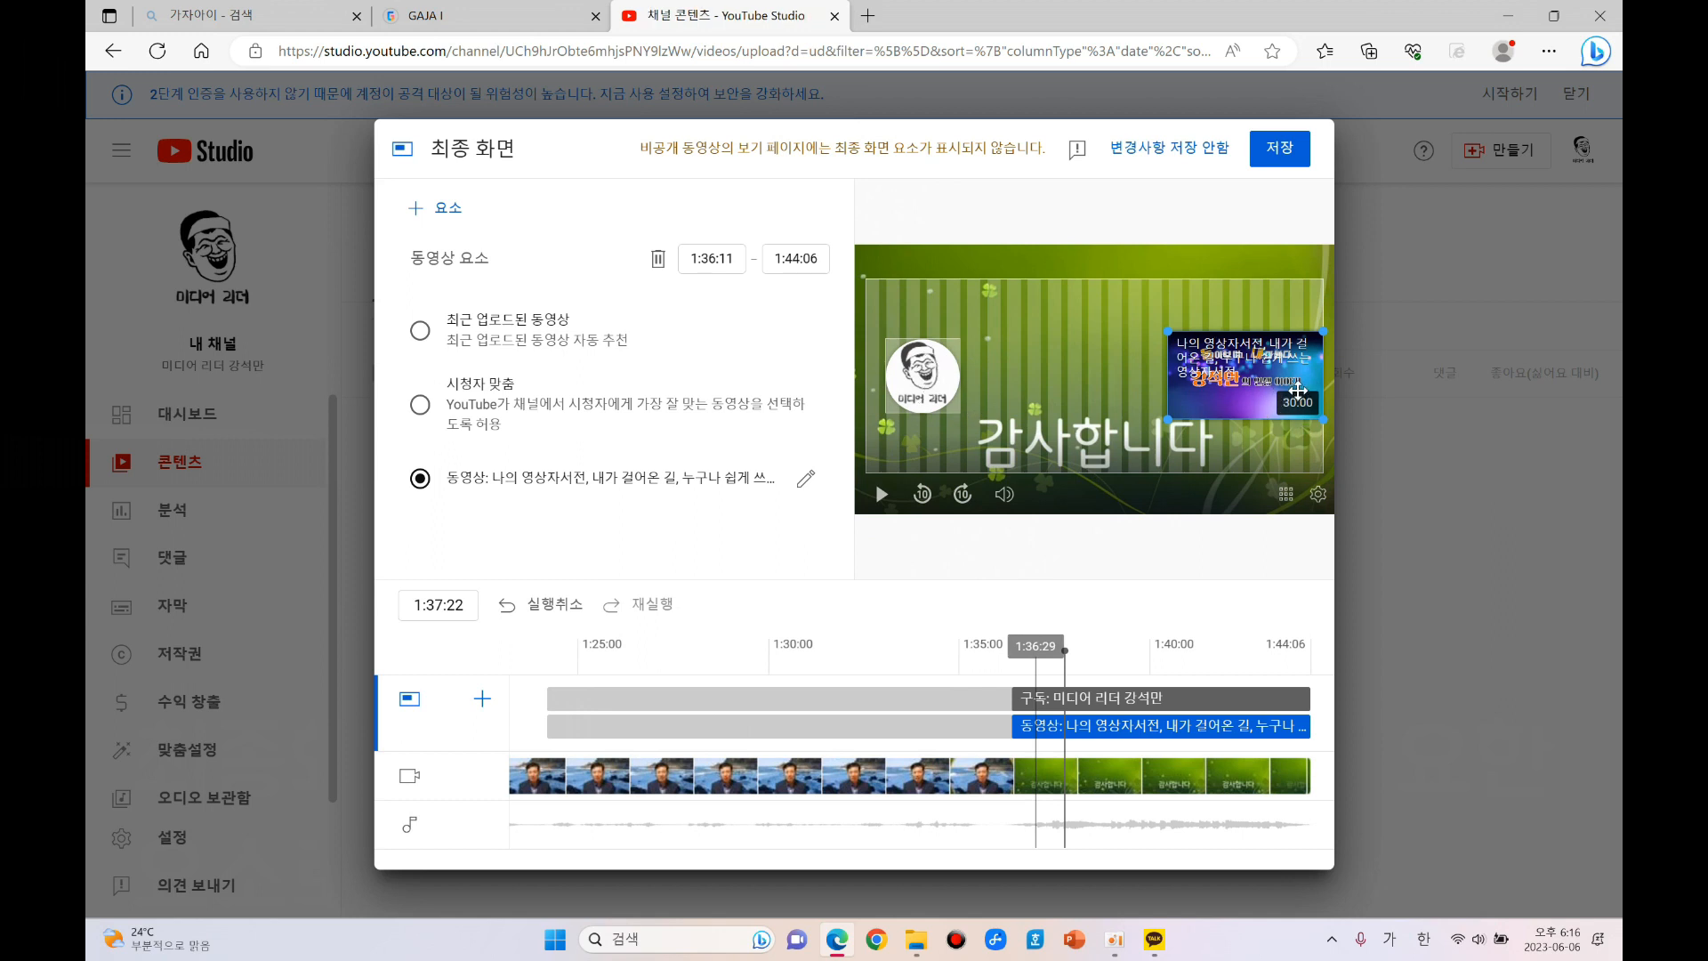
Extend the subscribe and video elements back to a start time of 1:24:06.
left_click_drag(654, 647, 553, 658)
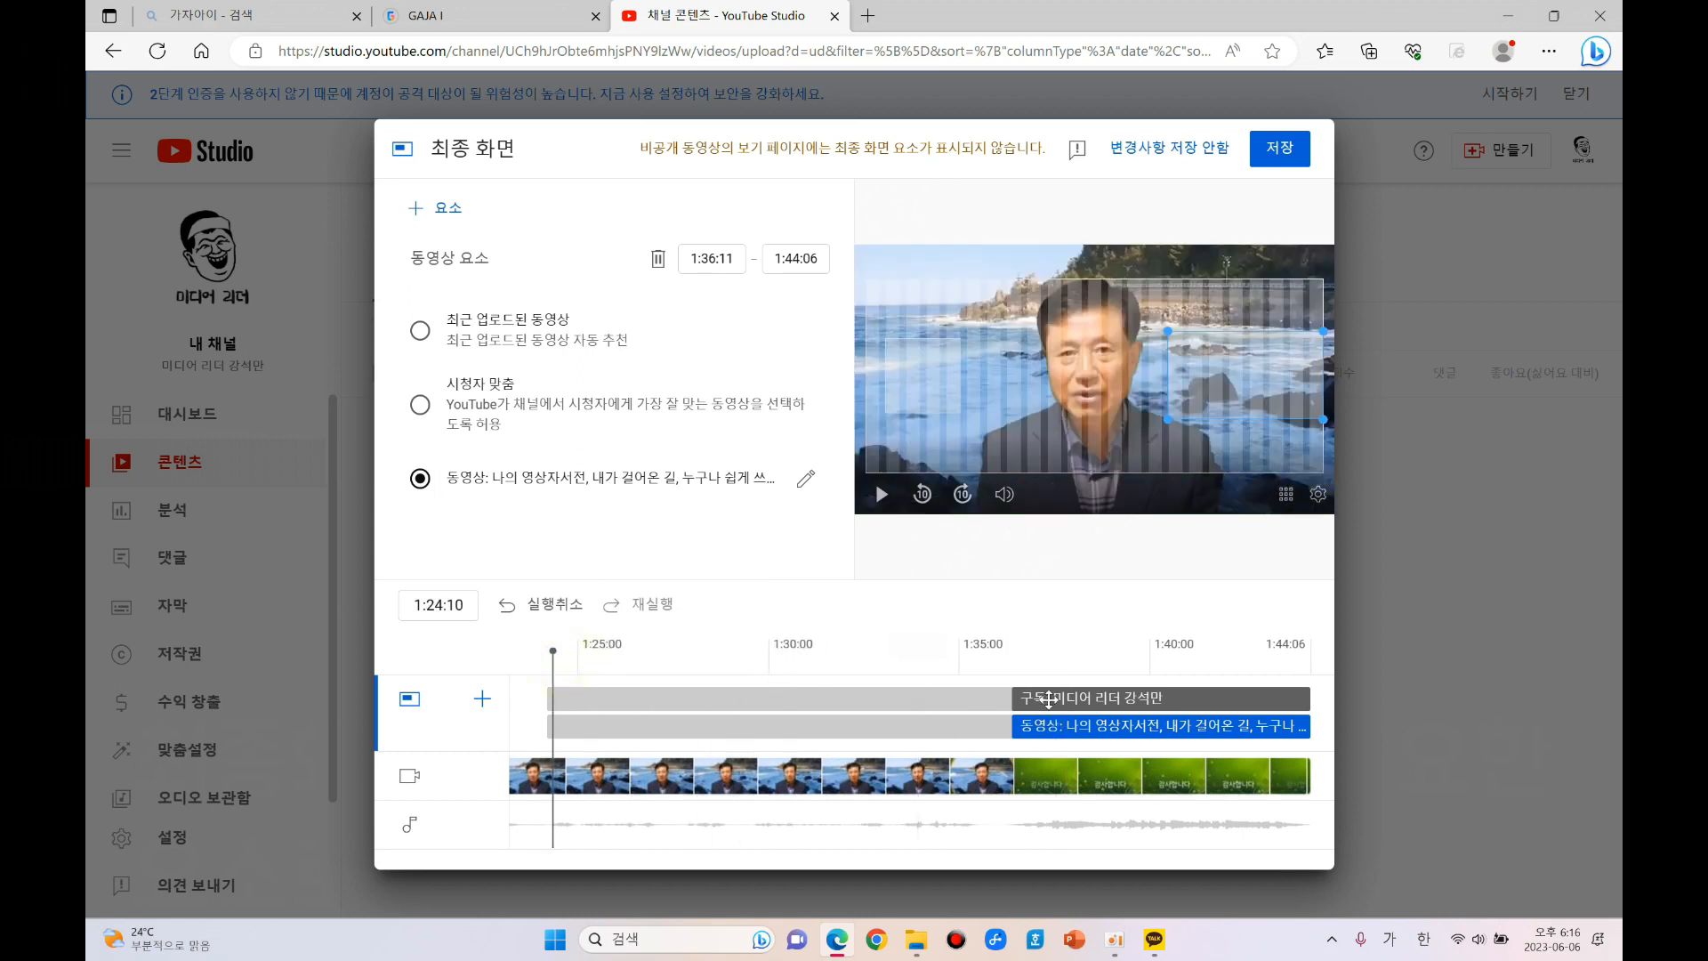
left_click_drag(1011, 700, 547, 708)
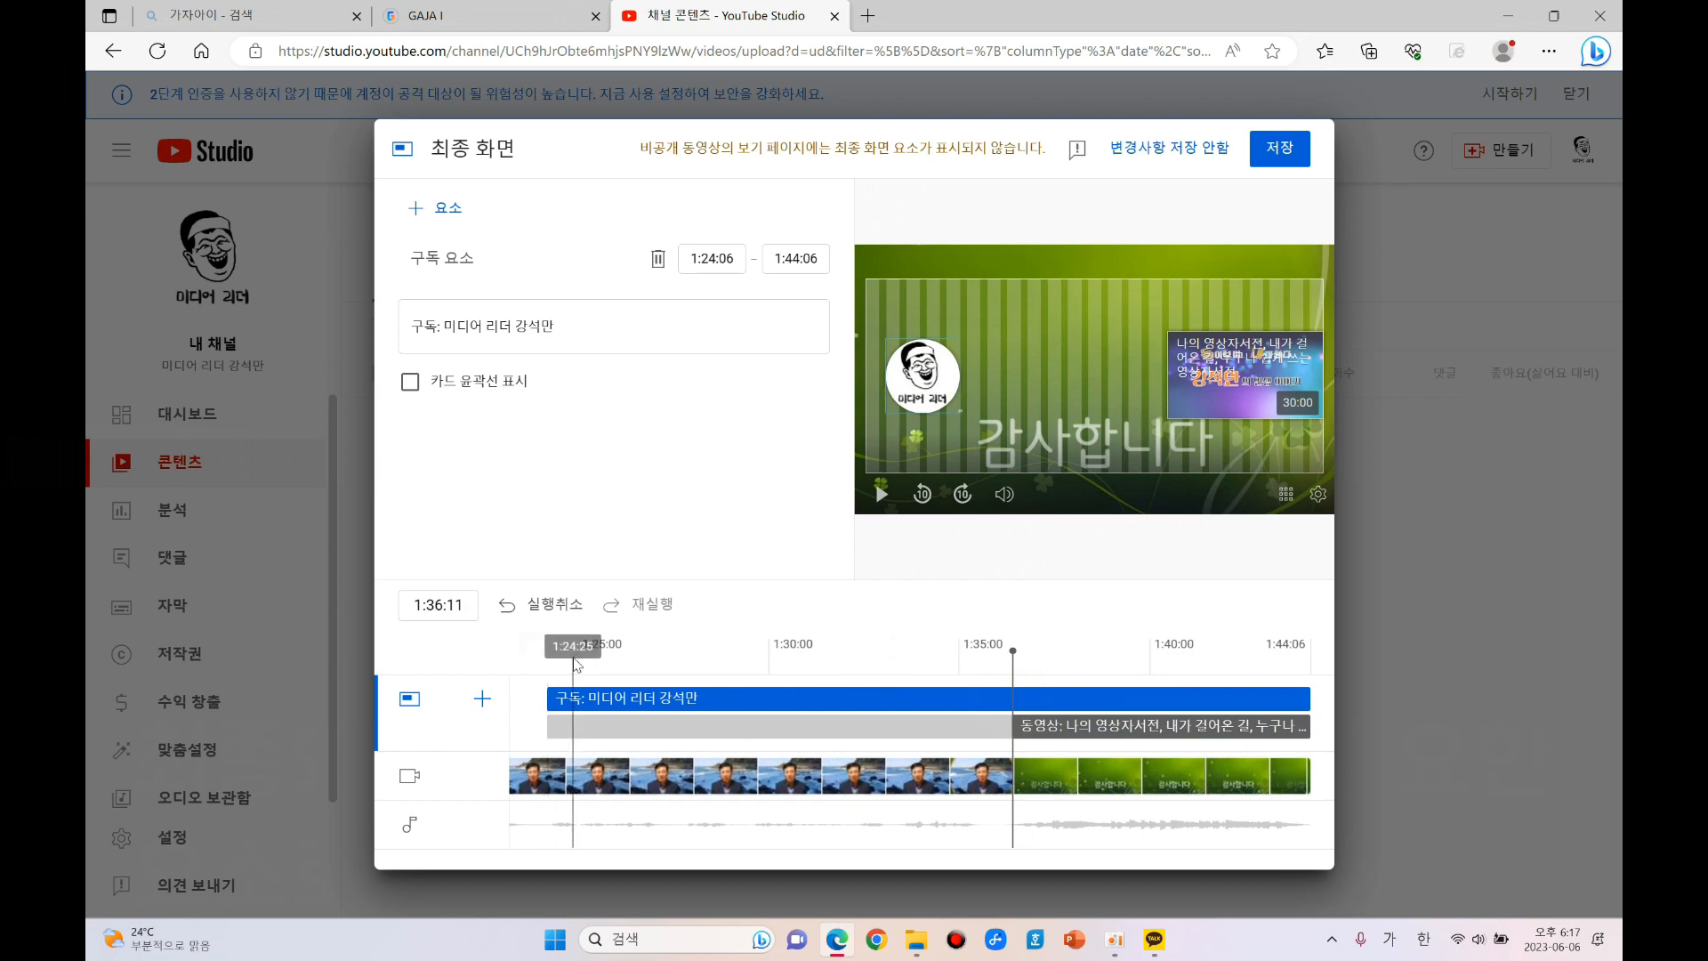
left_click_drag(1014, 726, 547, 737)
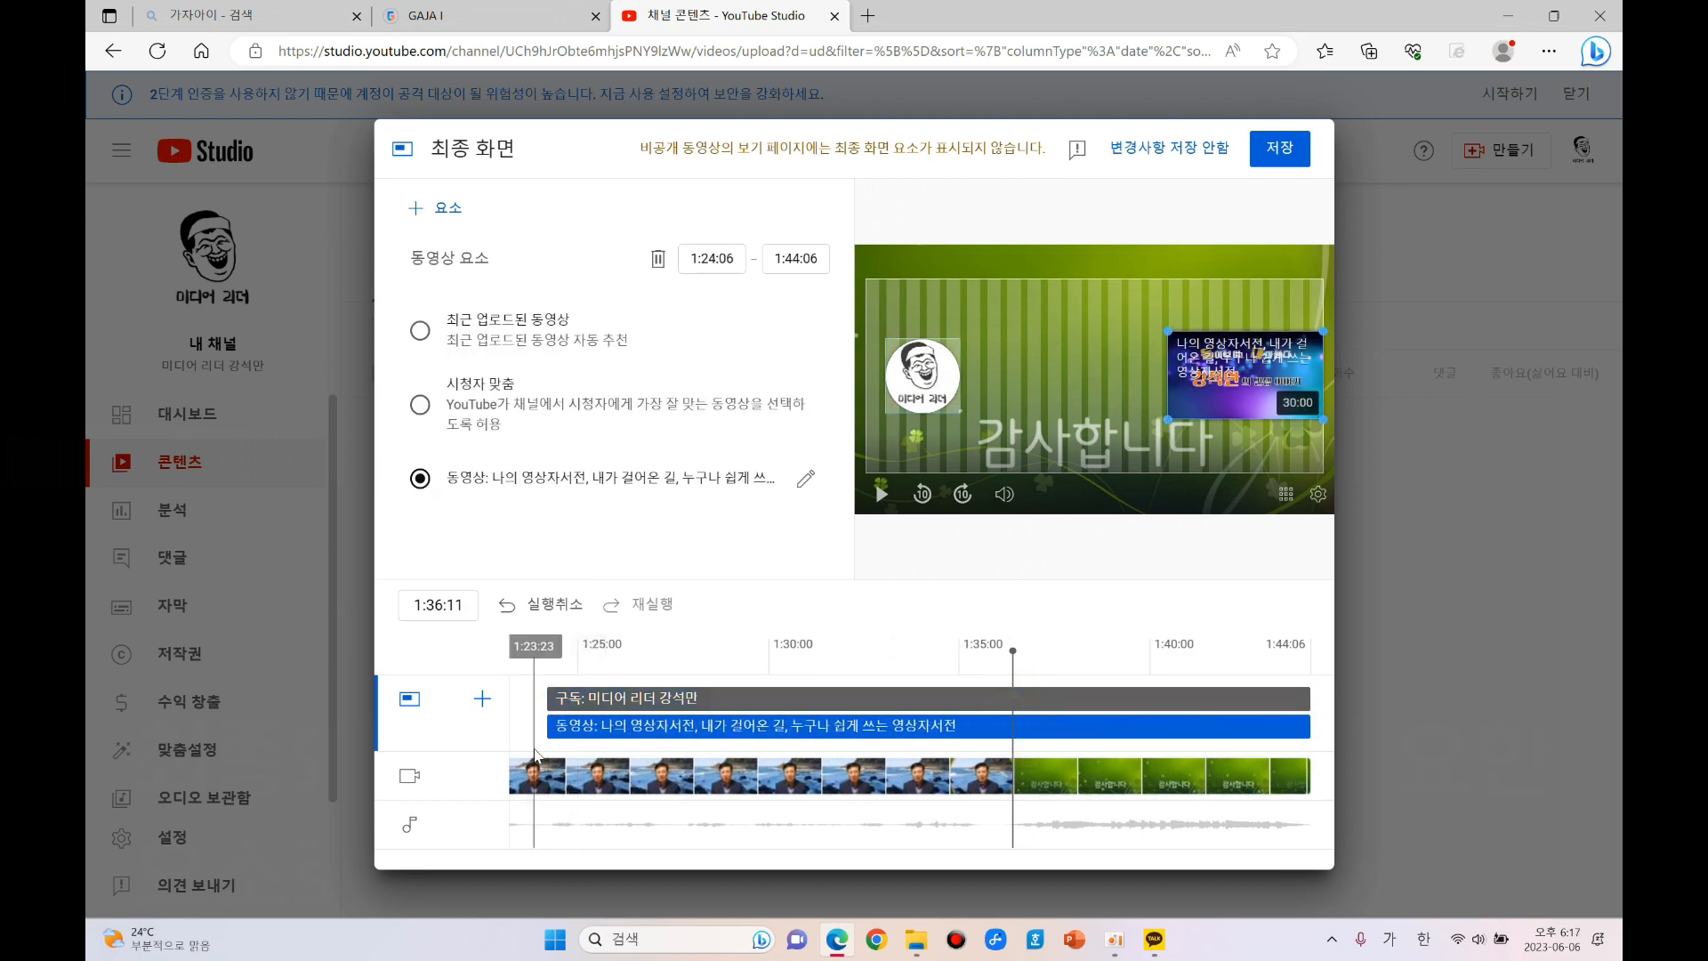
Examine how the end screen elements sit over the footage at several points between about 1:25 and 1:34.
left_click(578, 654)
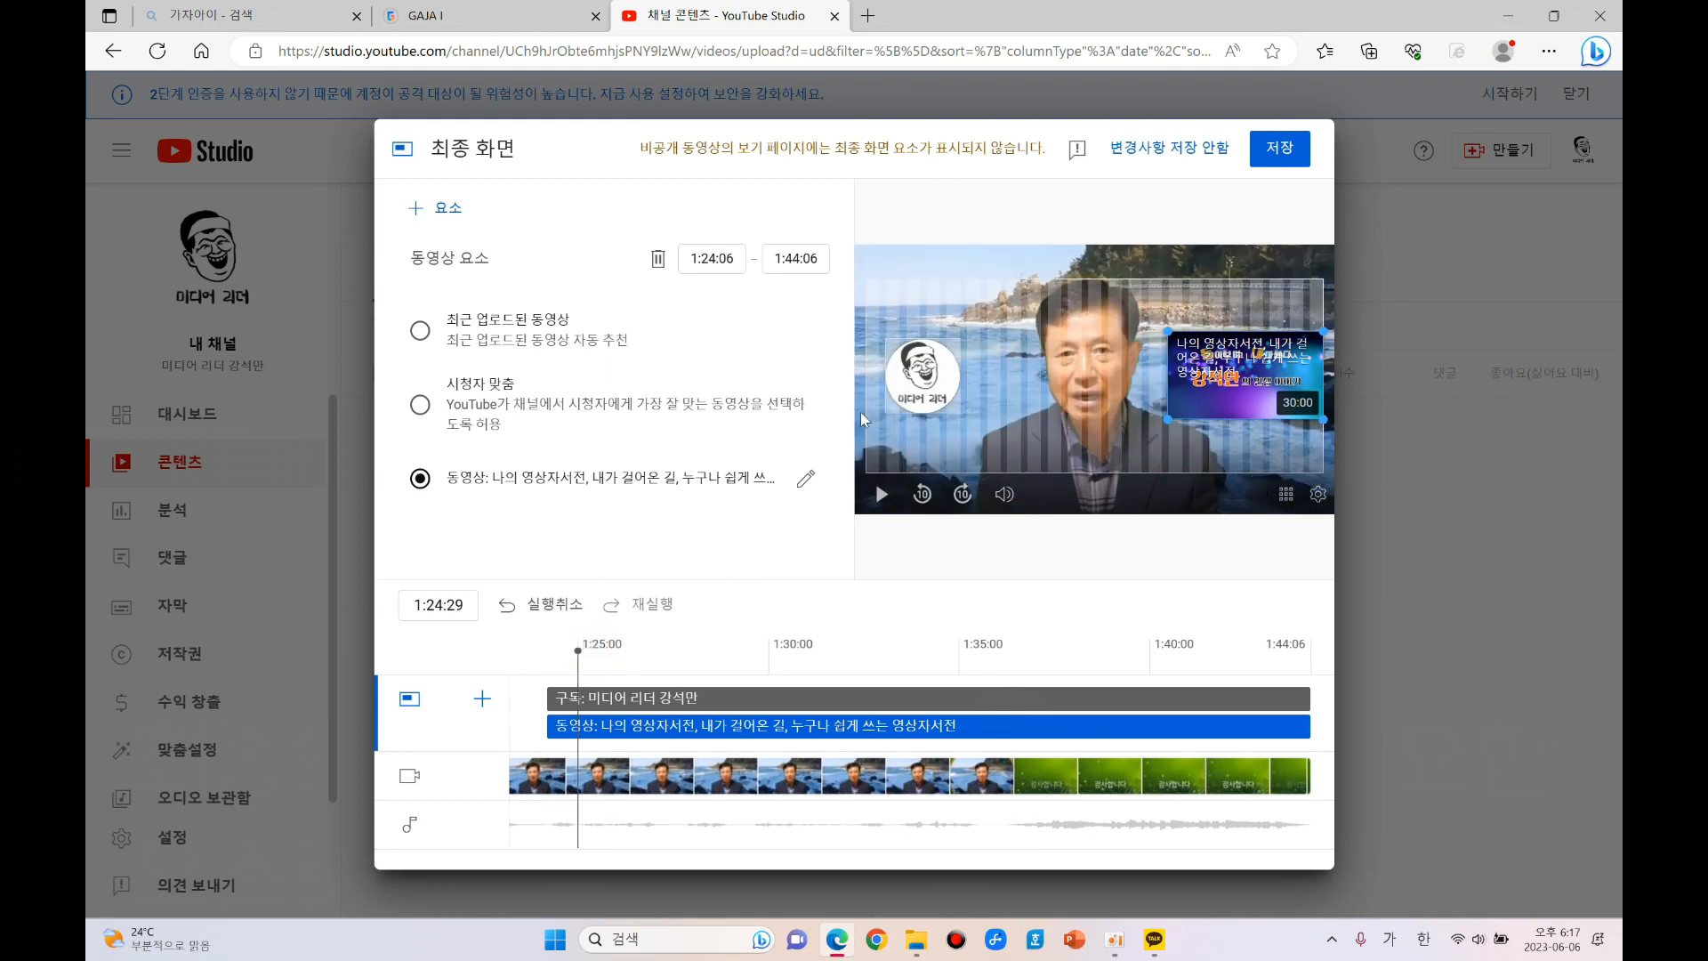
left_click(681, 647)
left_click(820, 647)
left_click(929, 641)
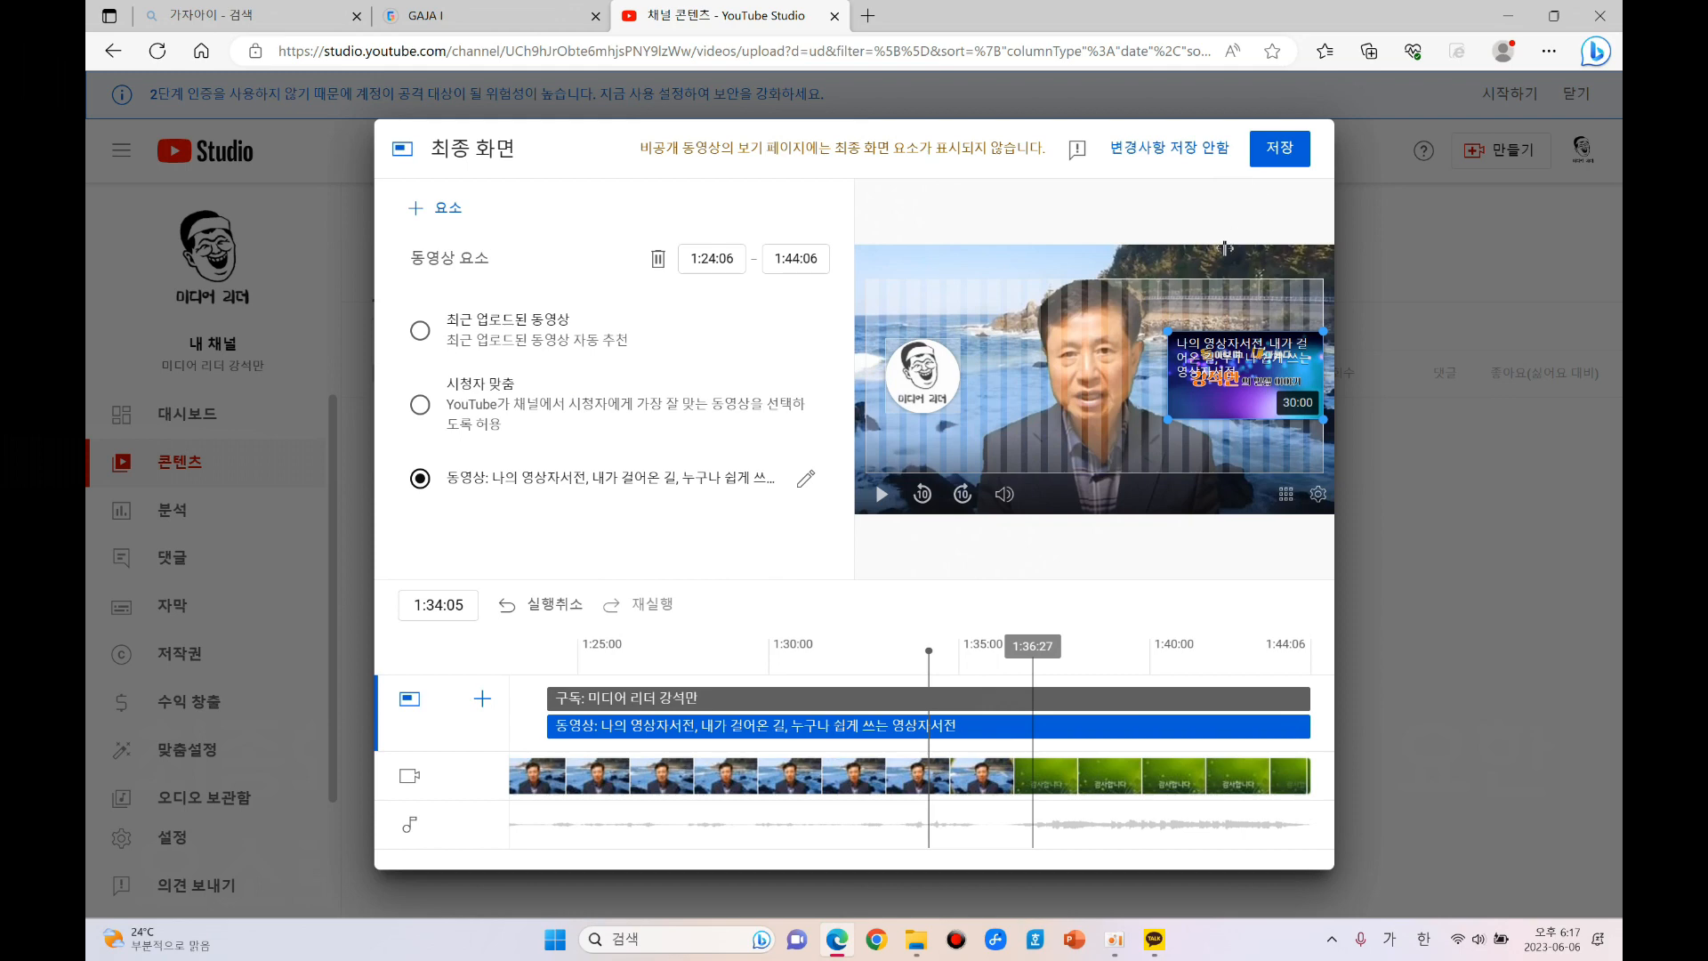
Save the end screen and add a video card for 나의 영상자서전, 내가 걸어온 길, searching other channels' videos for 영상자서전.
left_click(1285, 152)
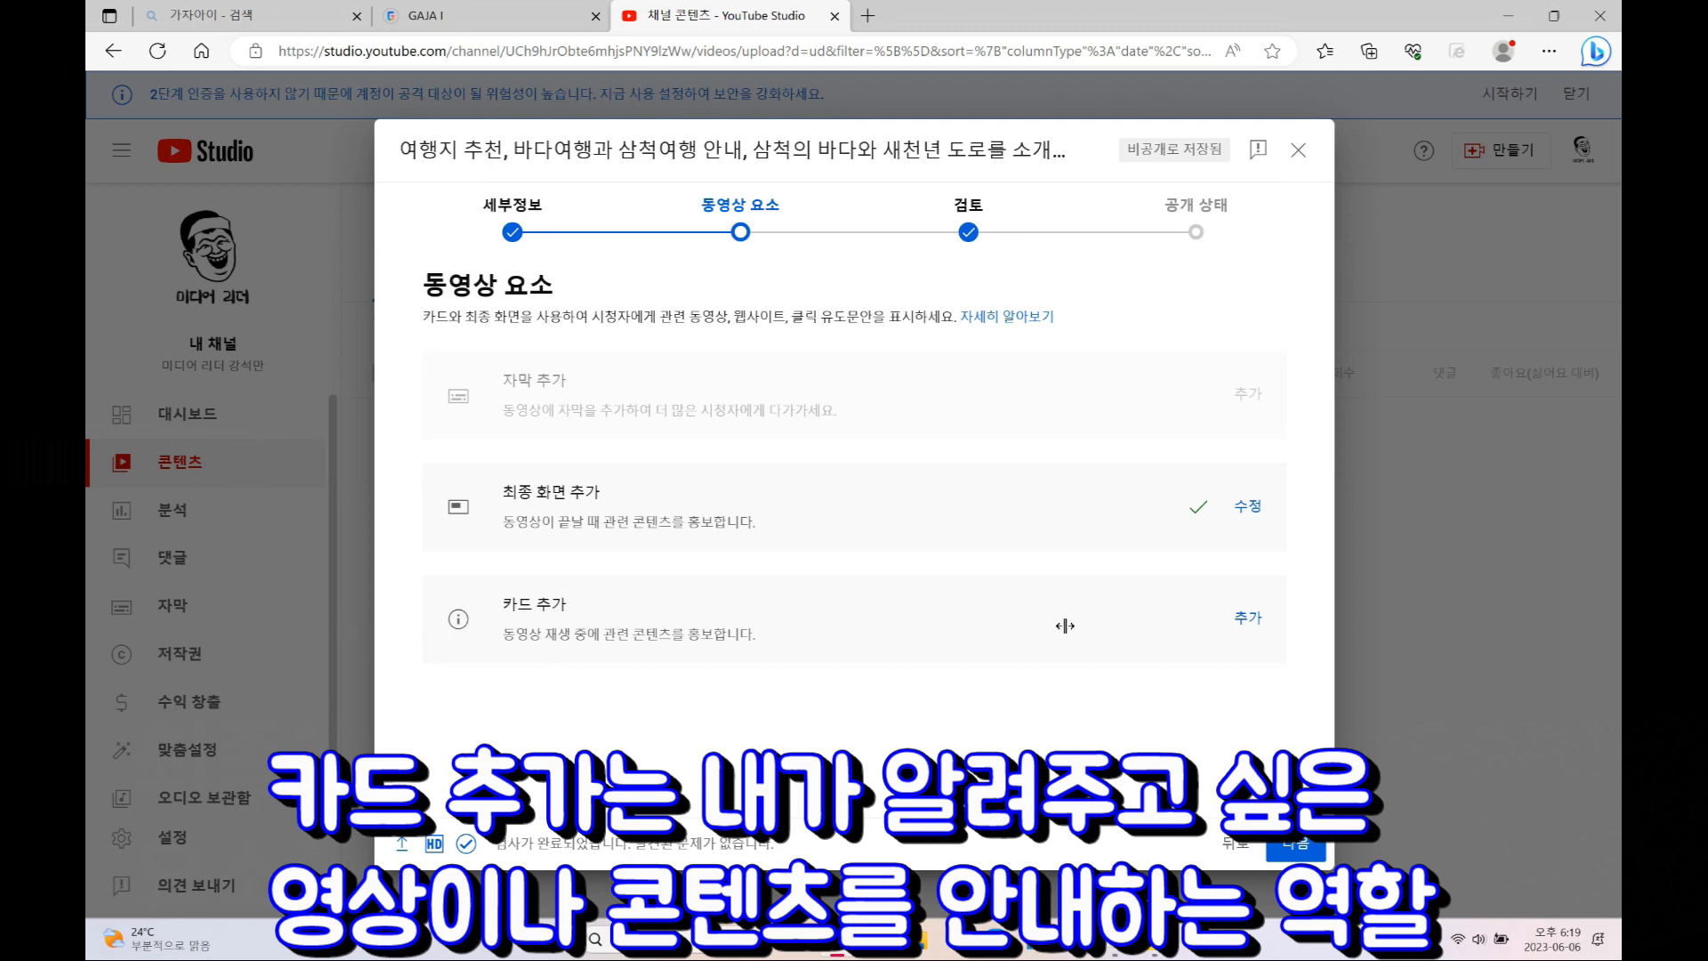
left_click(1249, 616)
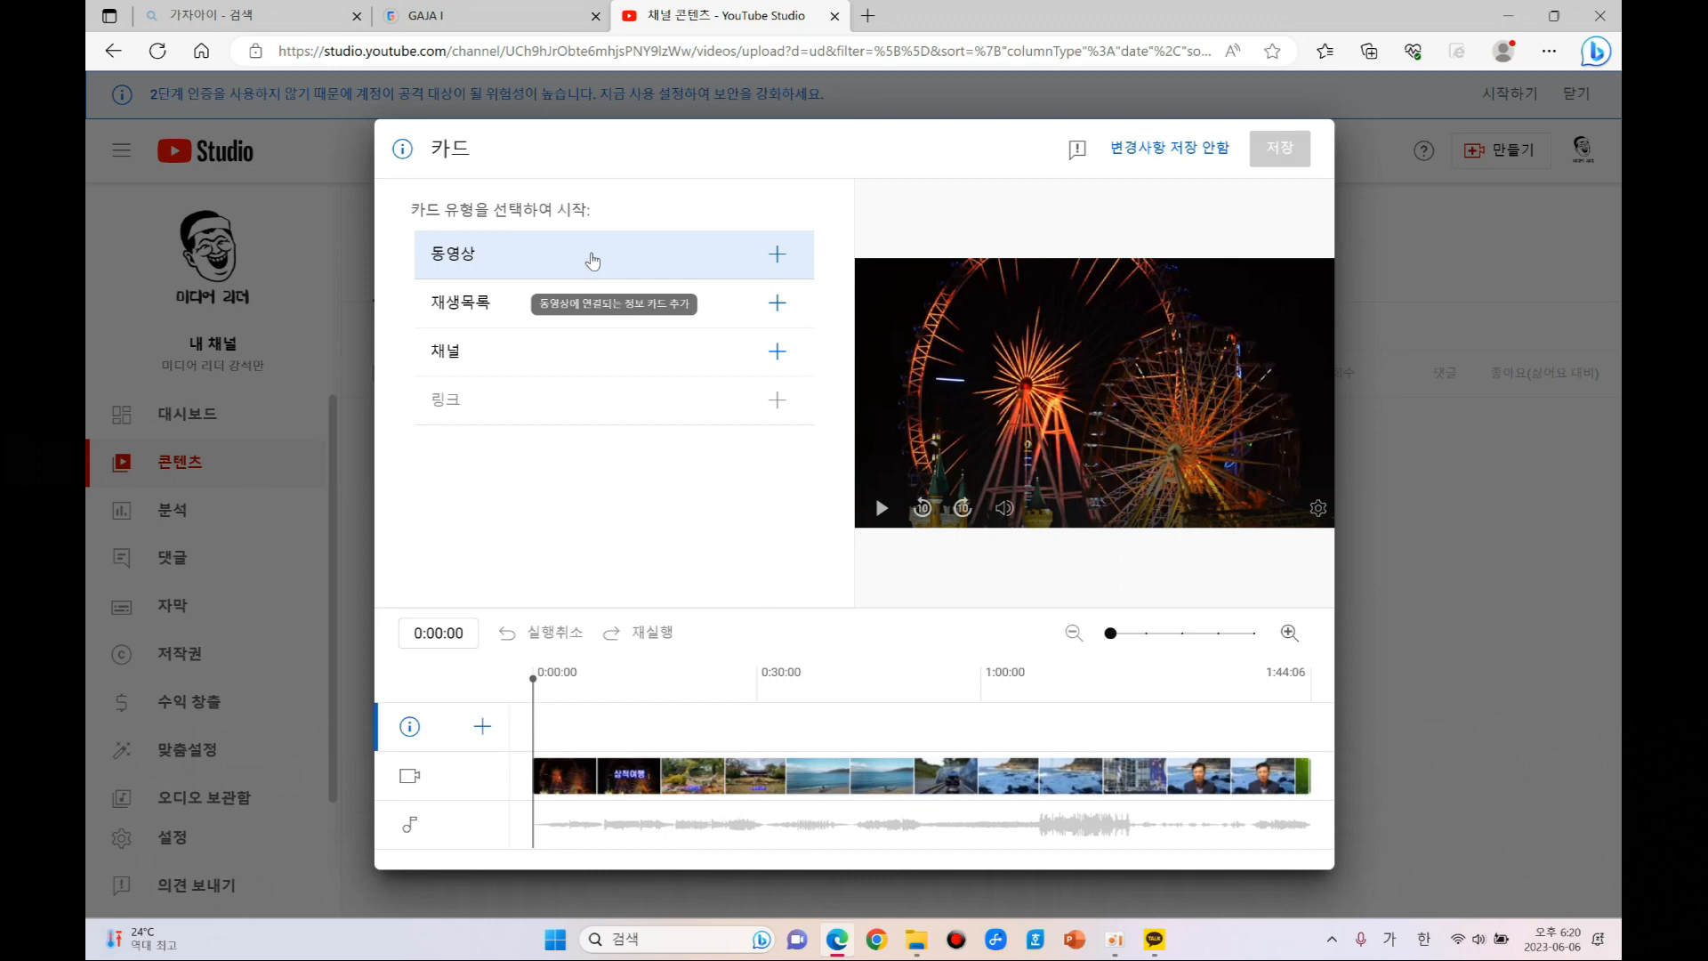
left_click(591, 258)
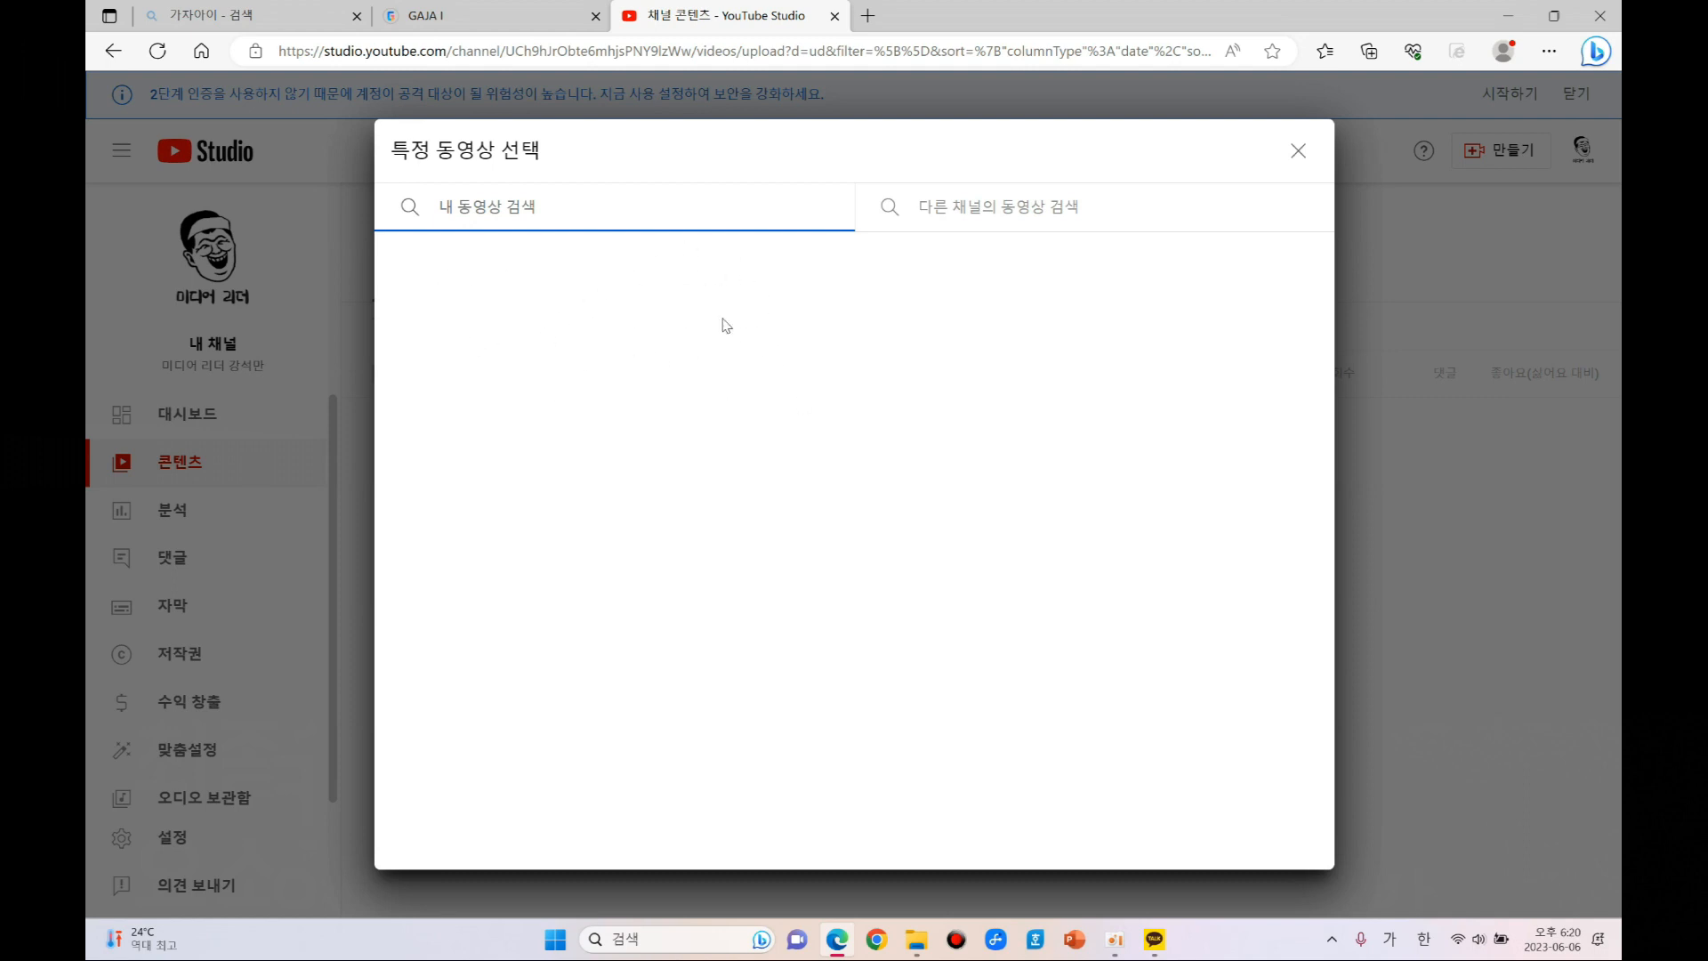
left_click(957, 204)
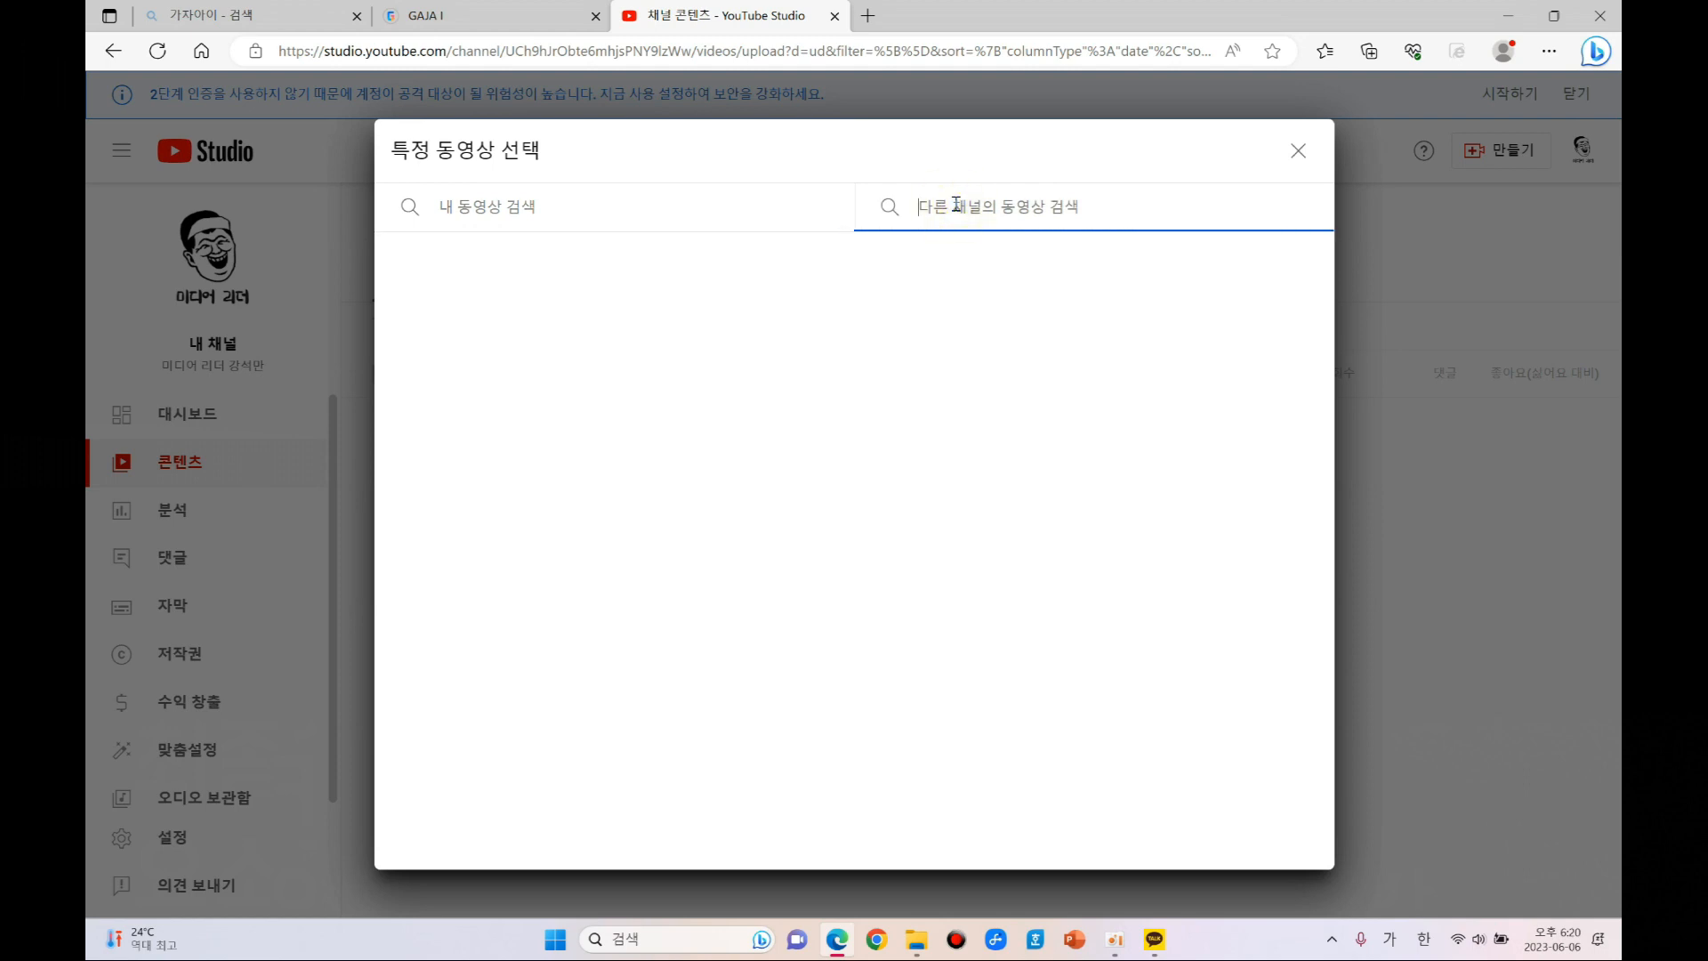
type("영상채")
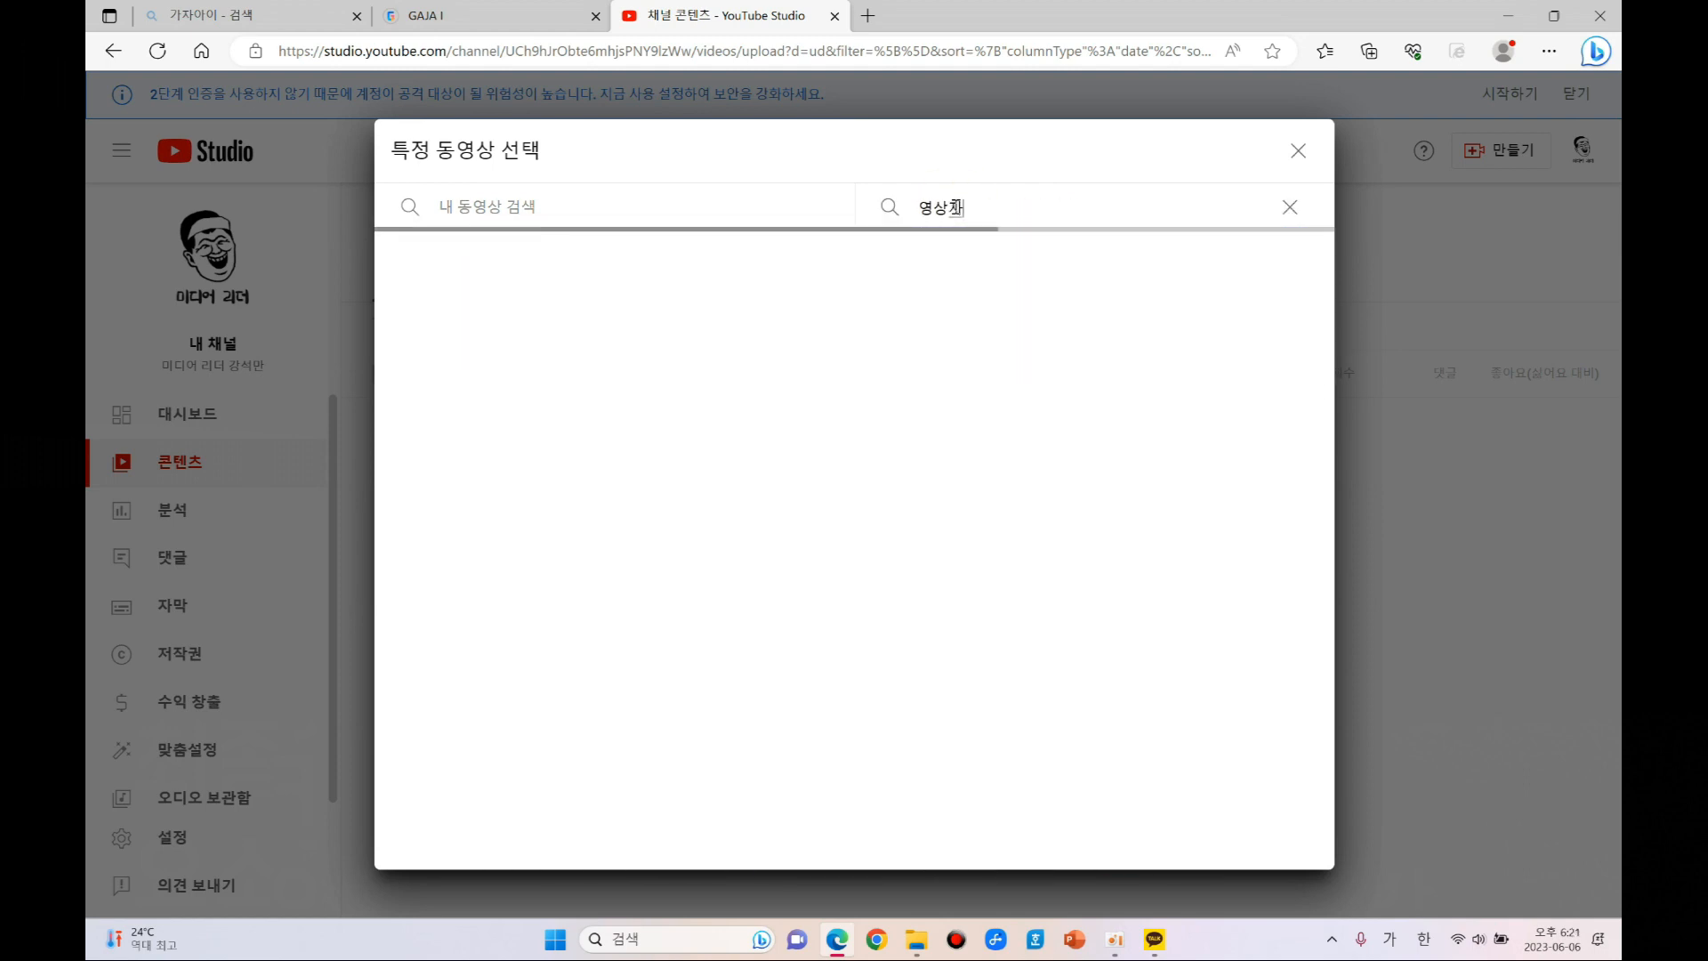
type("서전")
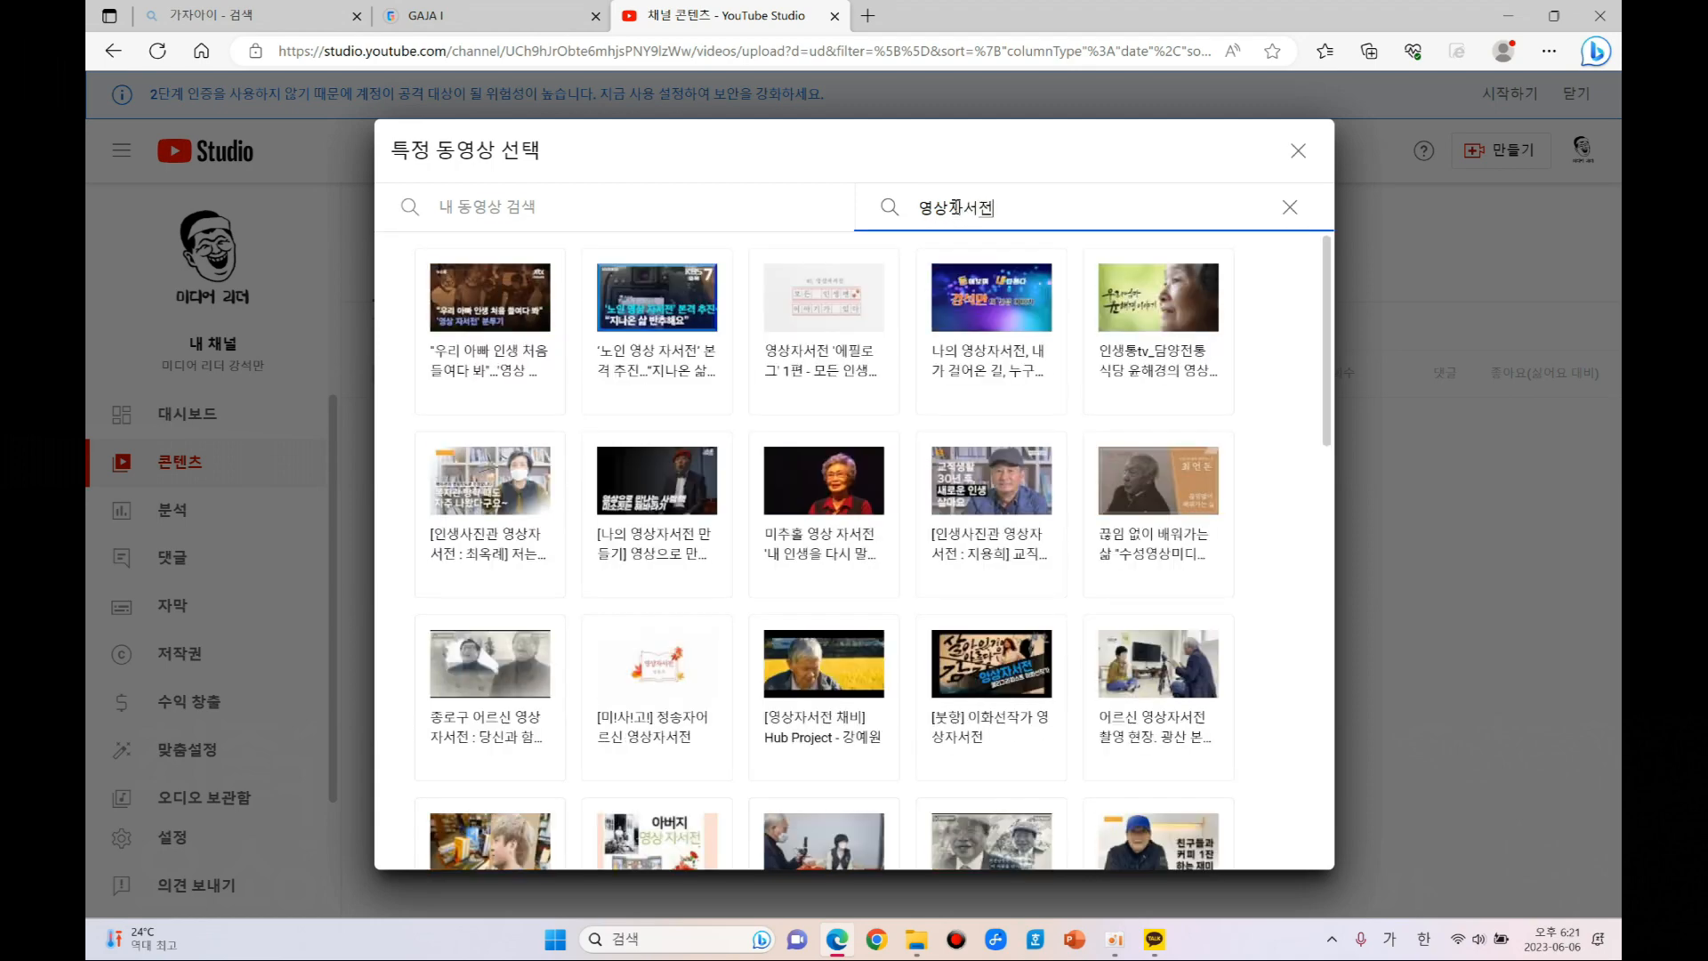
left_click(969, 306)
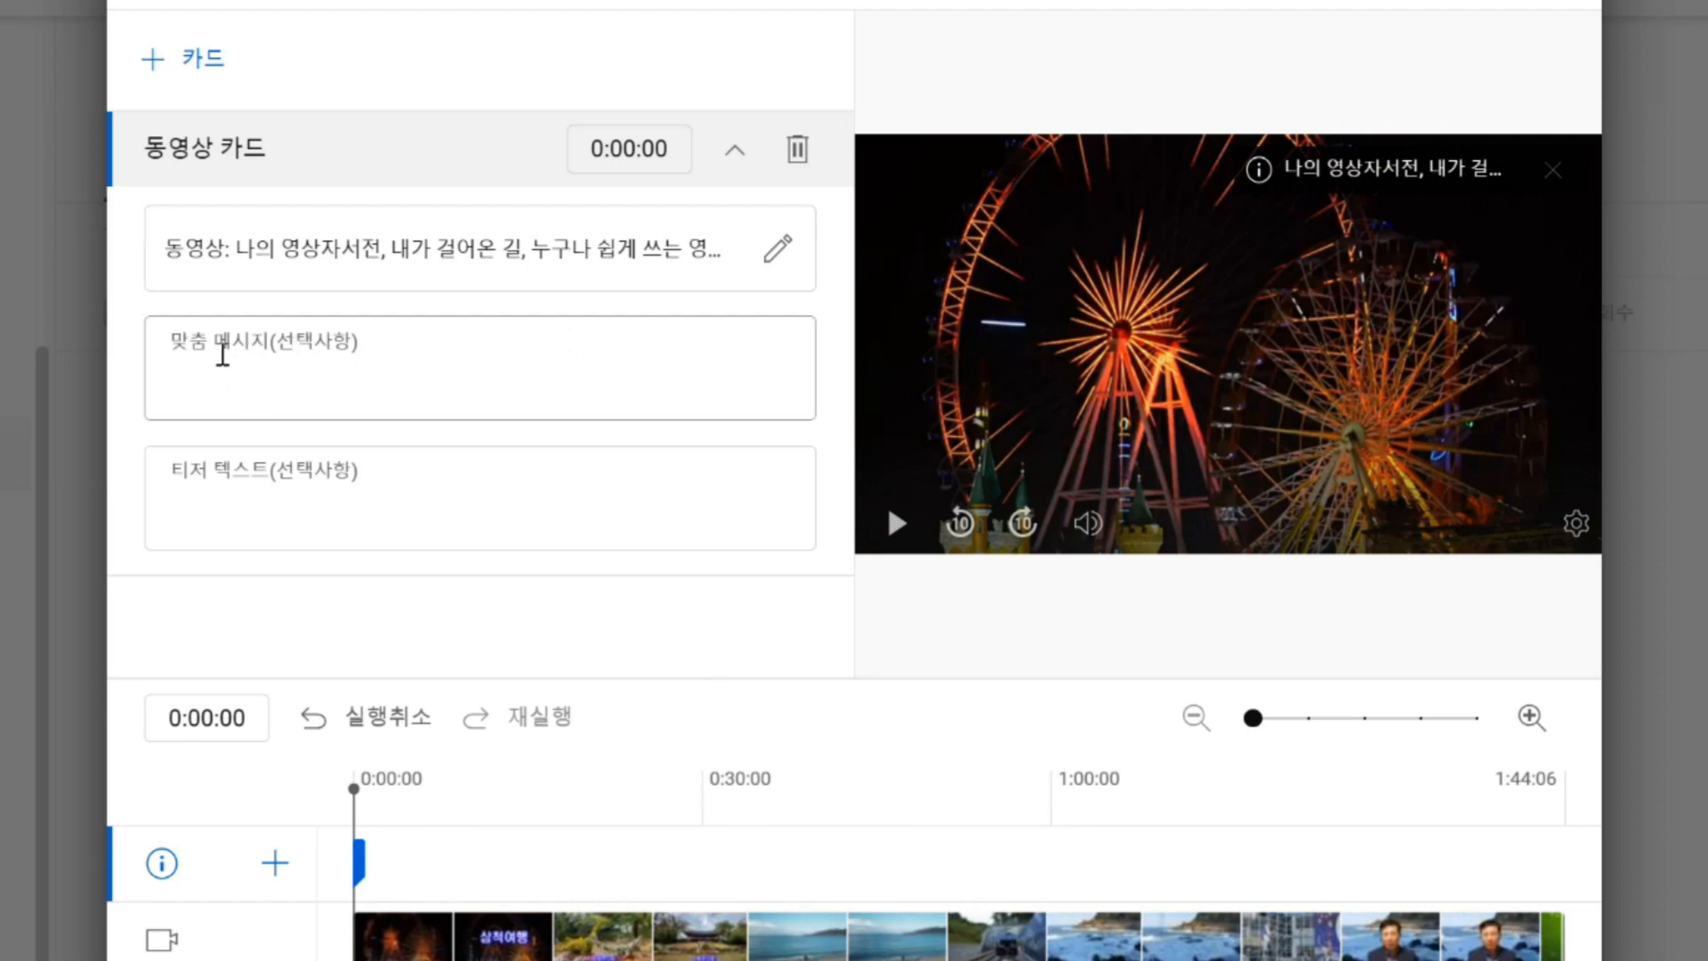
Set the video card's custom message to 공지사항 and check the expanded card in the preview.
left_click(194, 387)
type("공")
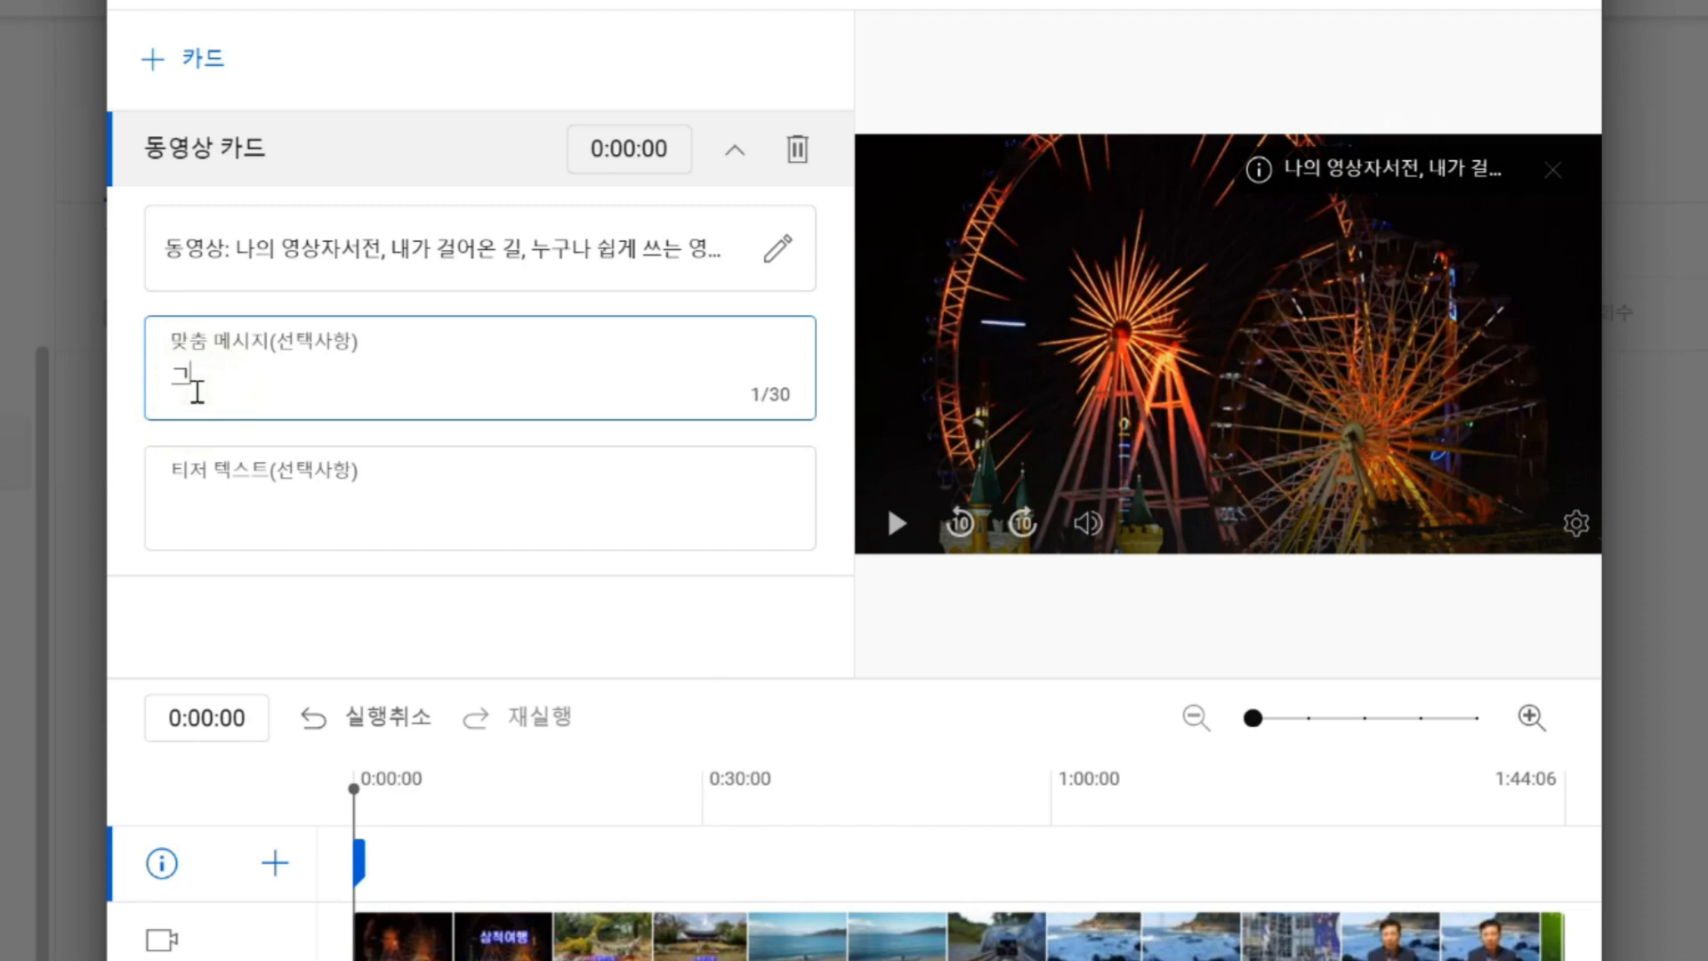
type("지사항")
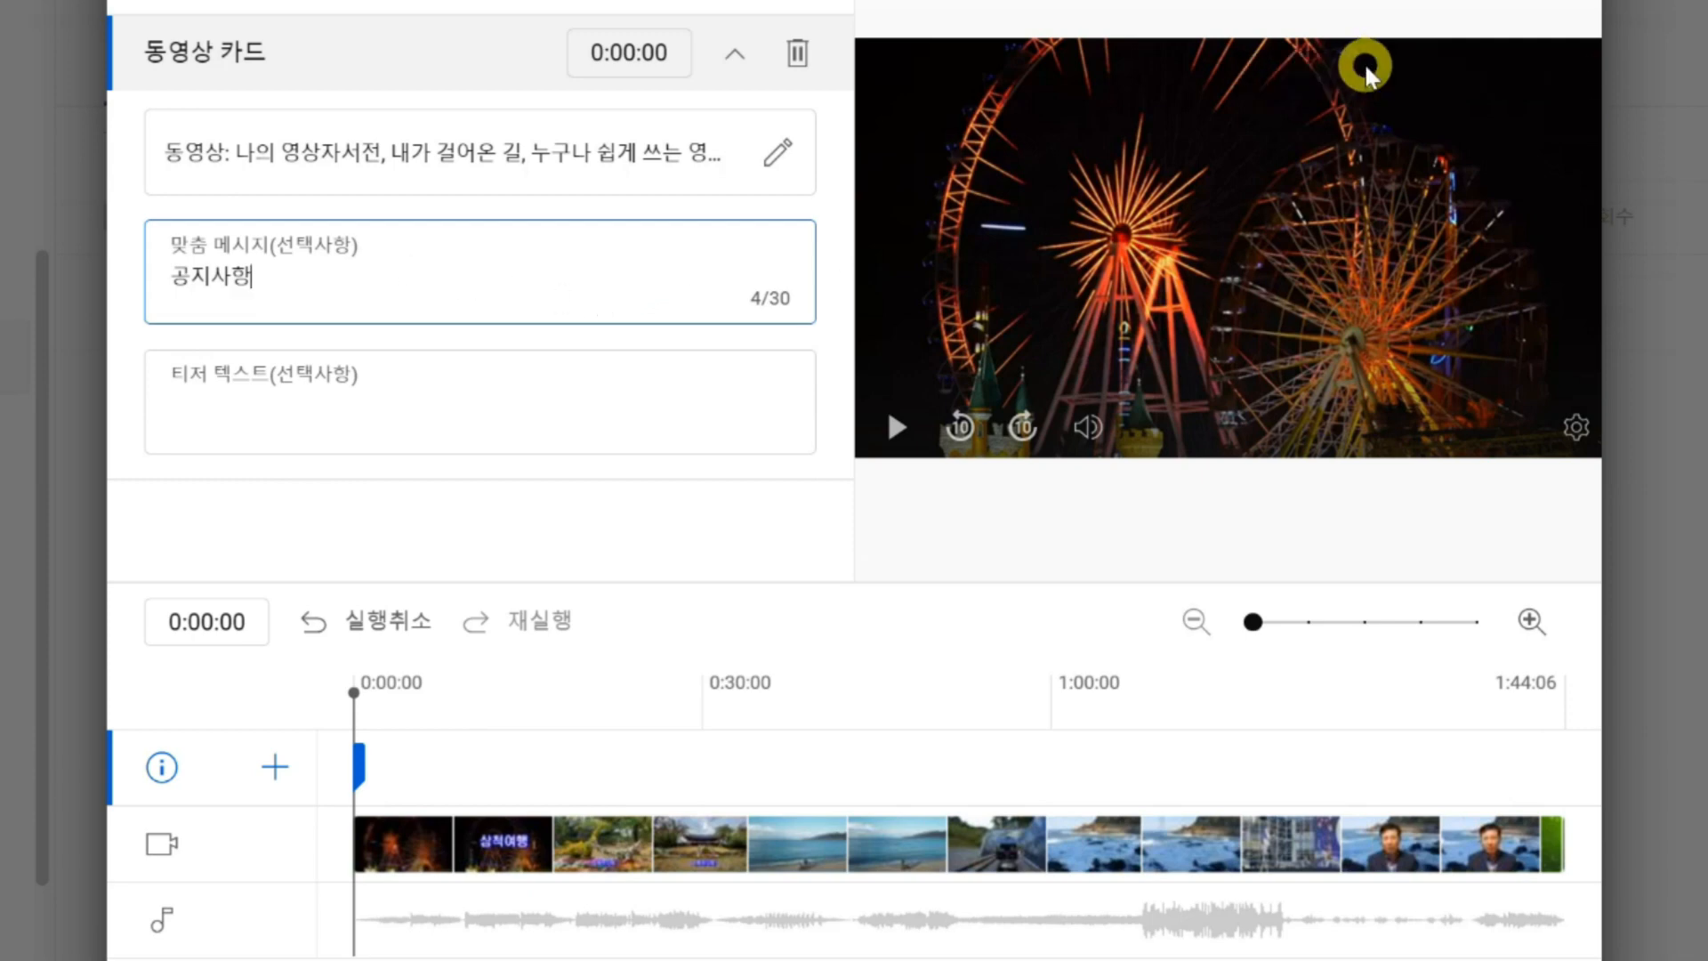
left_click(1365, 60)
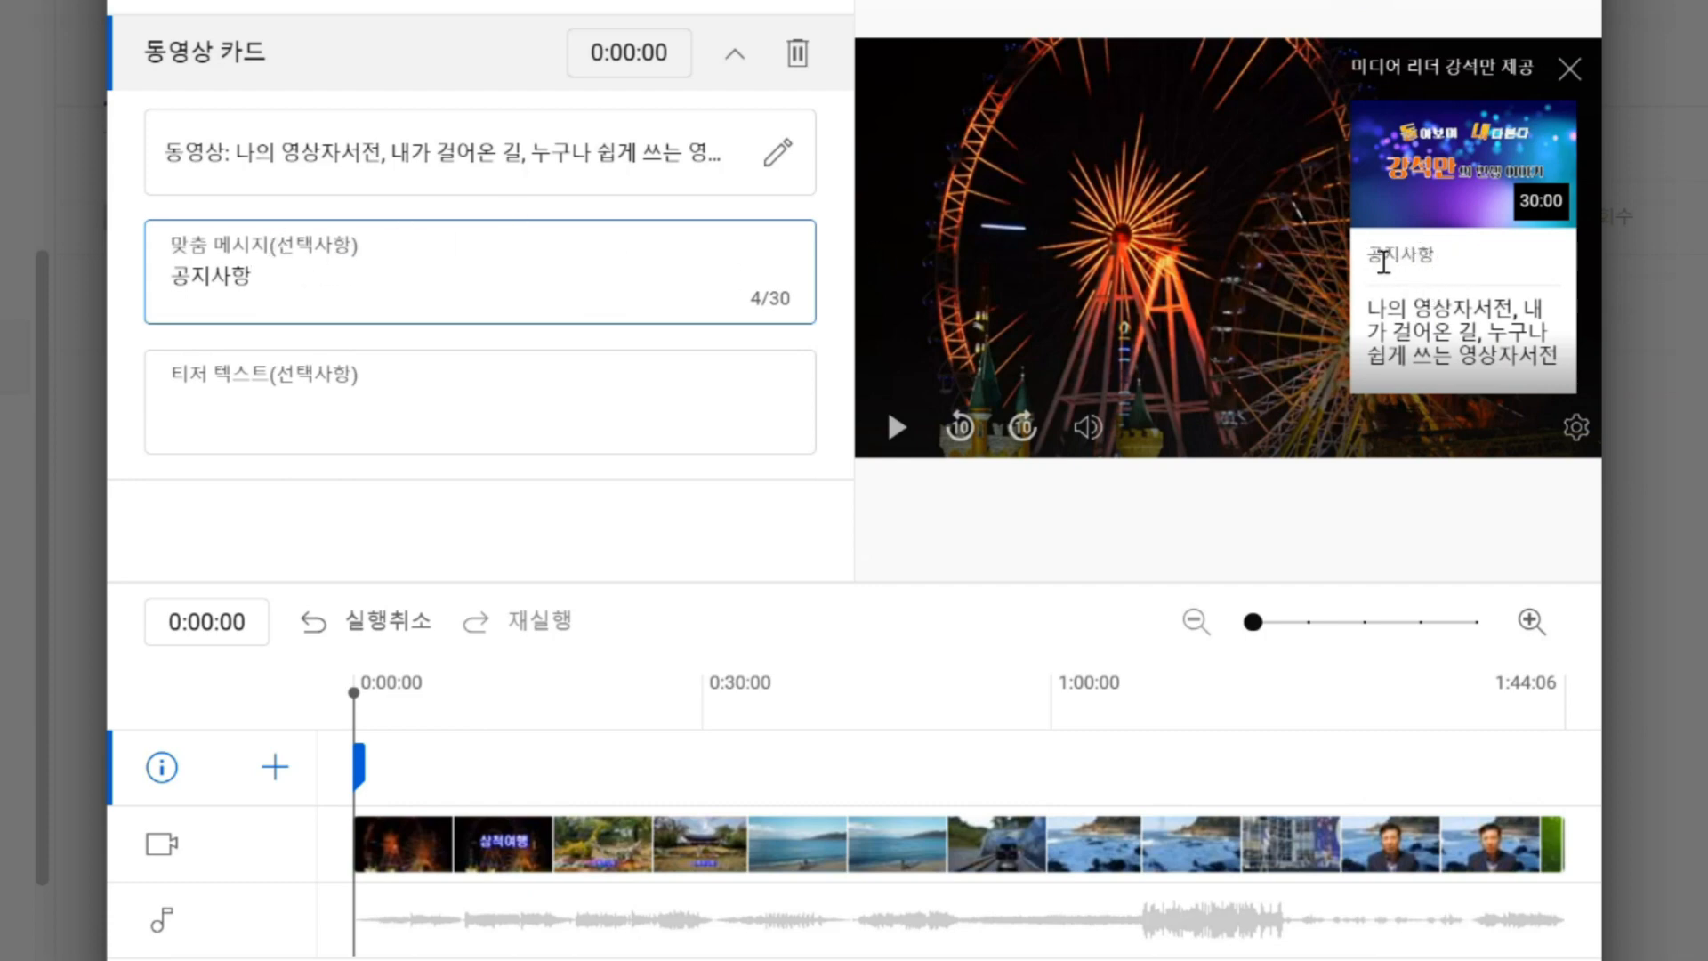
left_click(1568, 66)
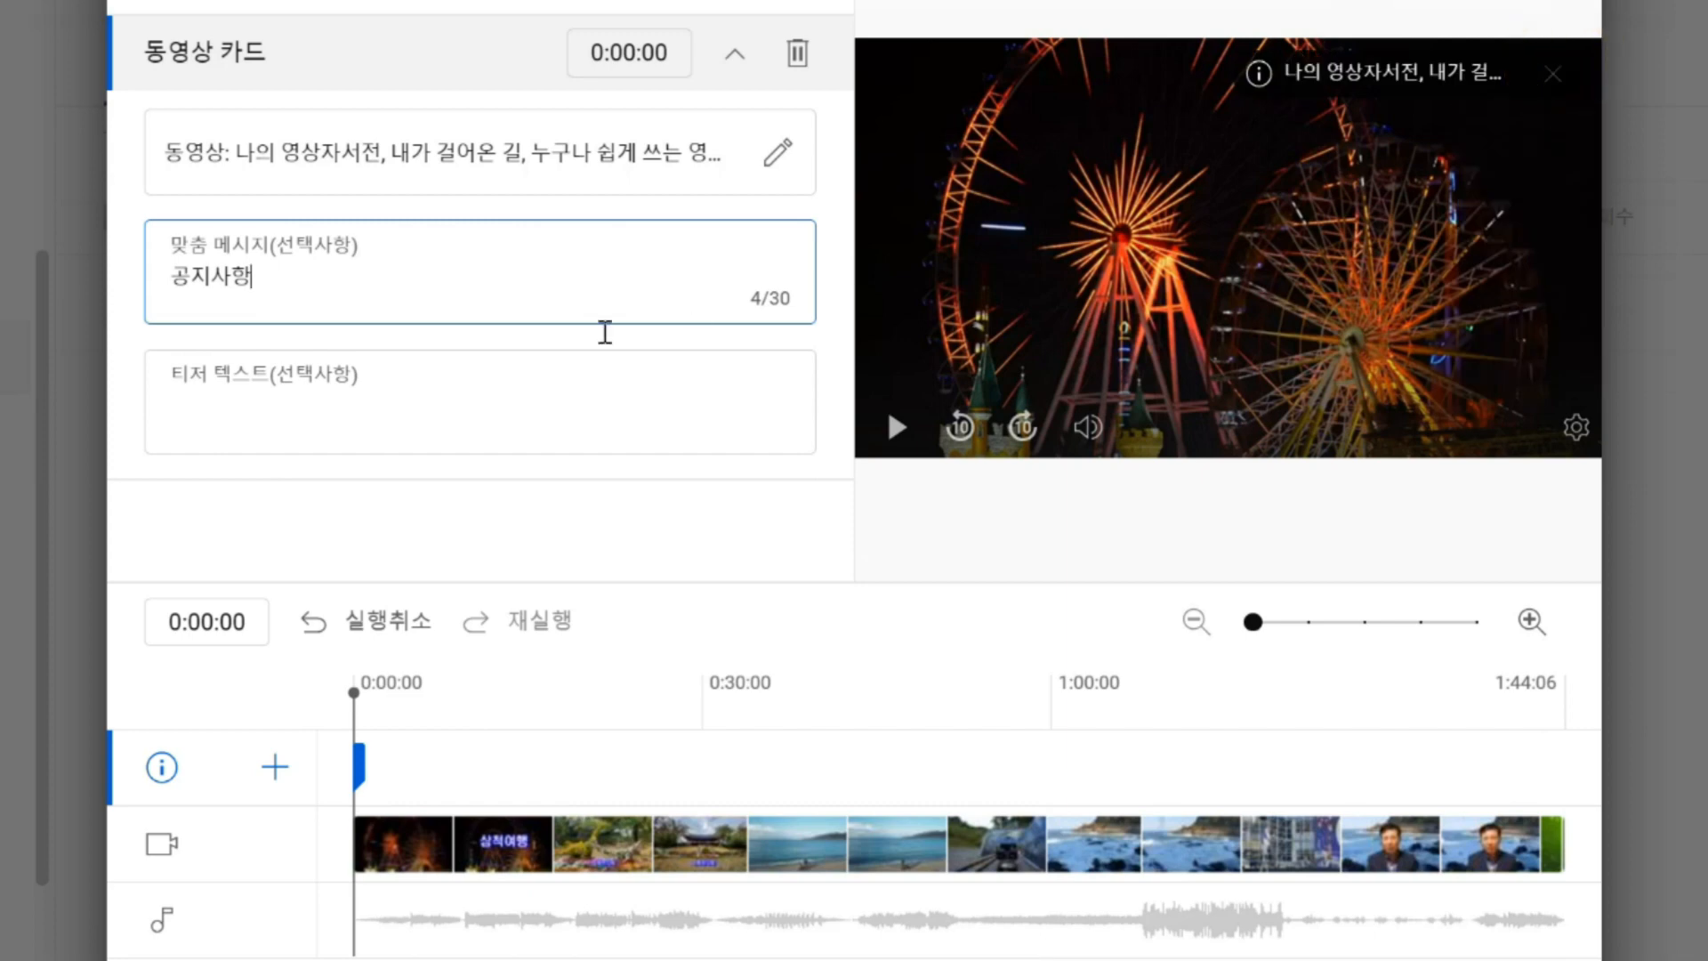
Set the card's teaser text to 이전 영상을 시청하실 수 있습니다. and save the card.
left_click(203, 424)
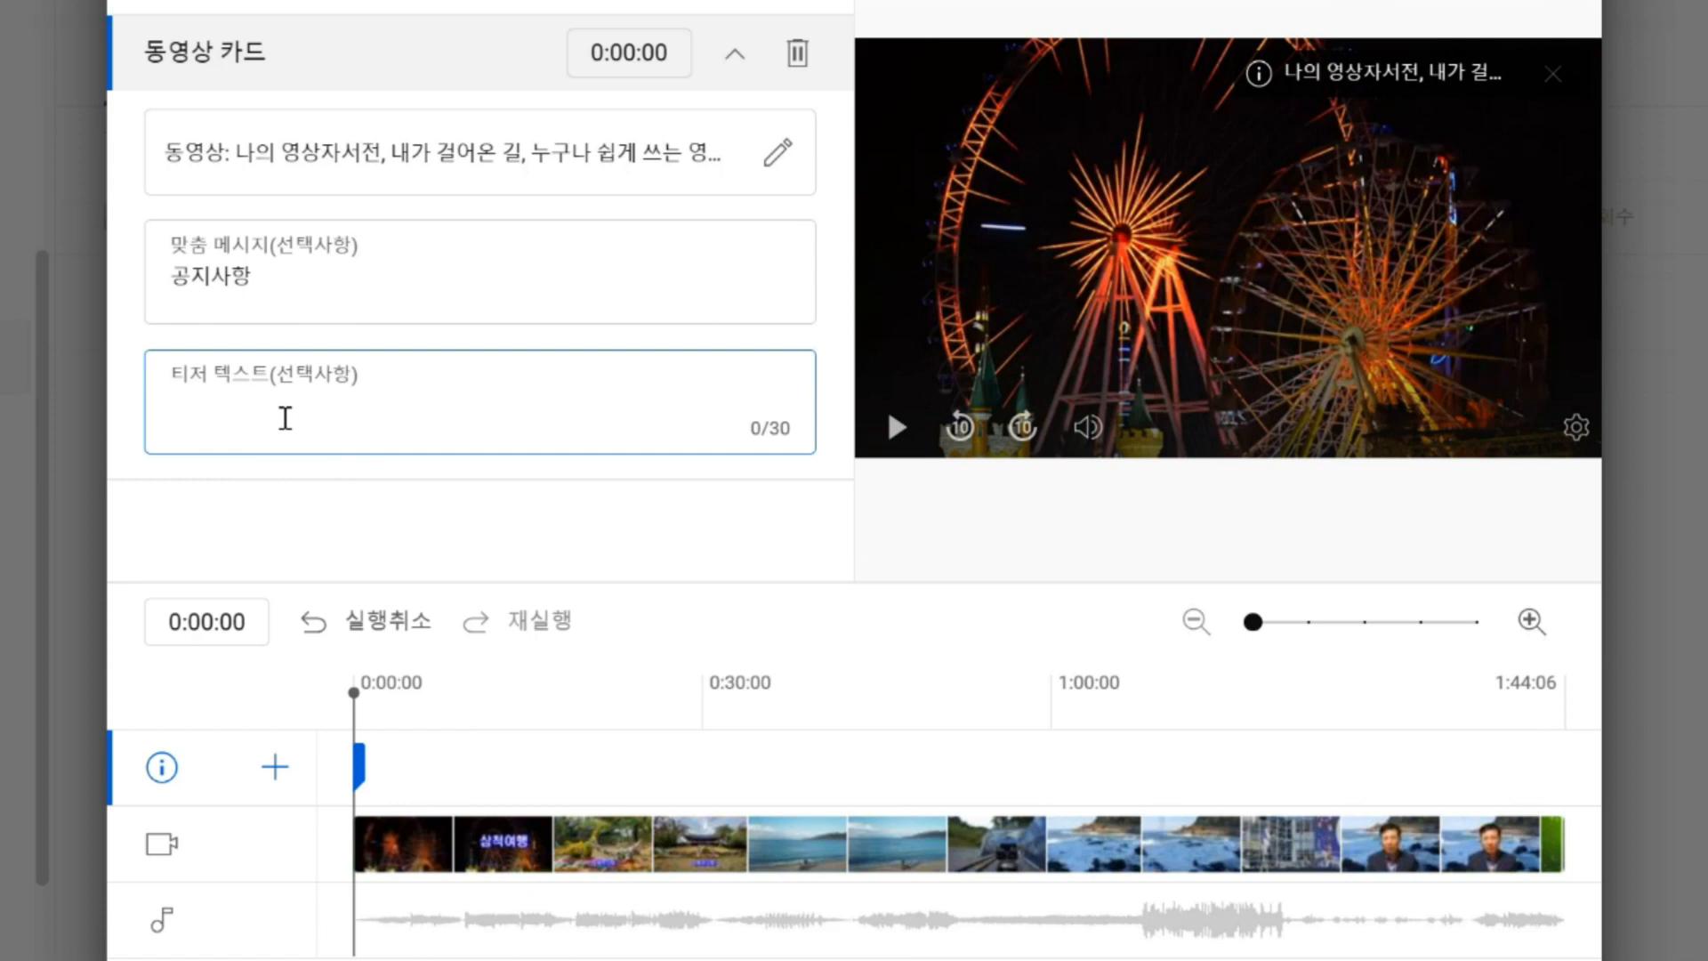
type("에")
type("전 영상의")
key("BackSpace")
type("을 시청하실 수 있스")
key("BackSpace")
type("시")
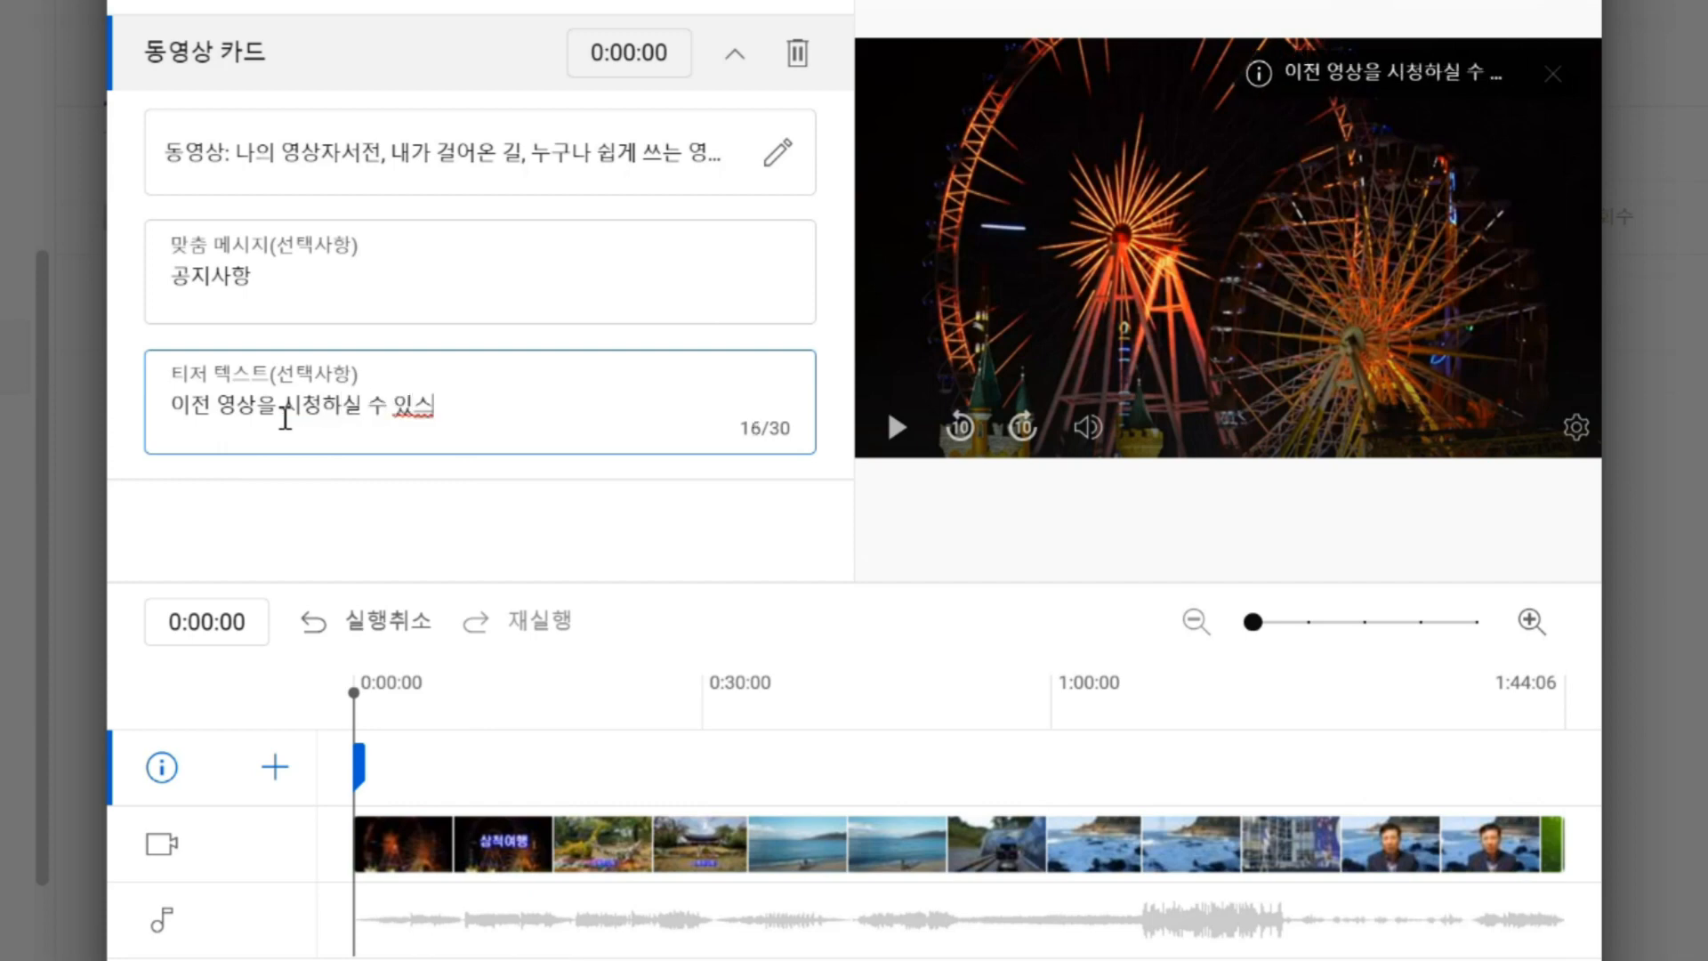
key("BackSpace")
type("스수")
key("BackSpace")
key("BackSpace")
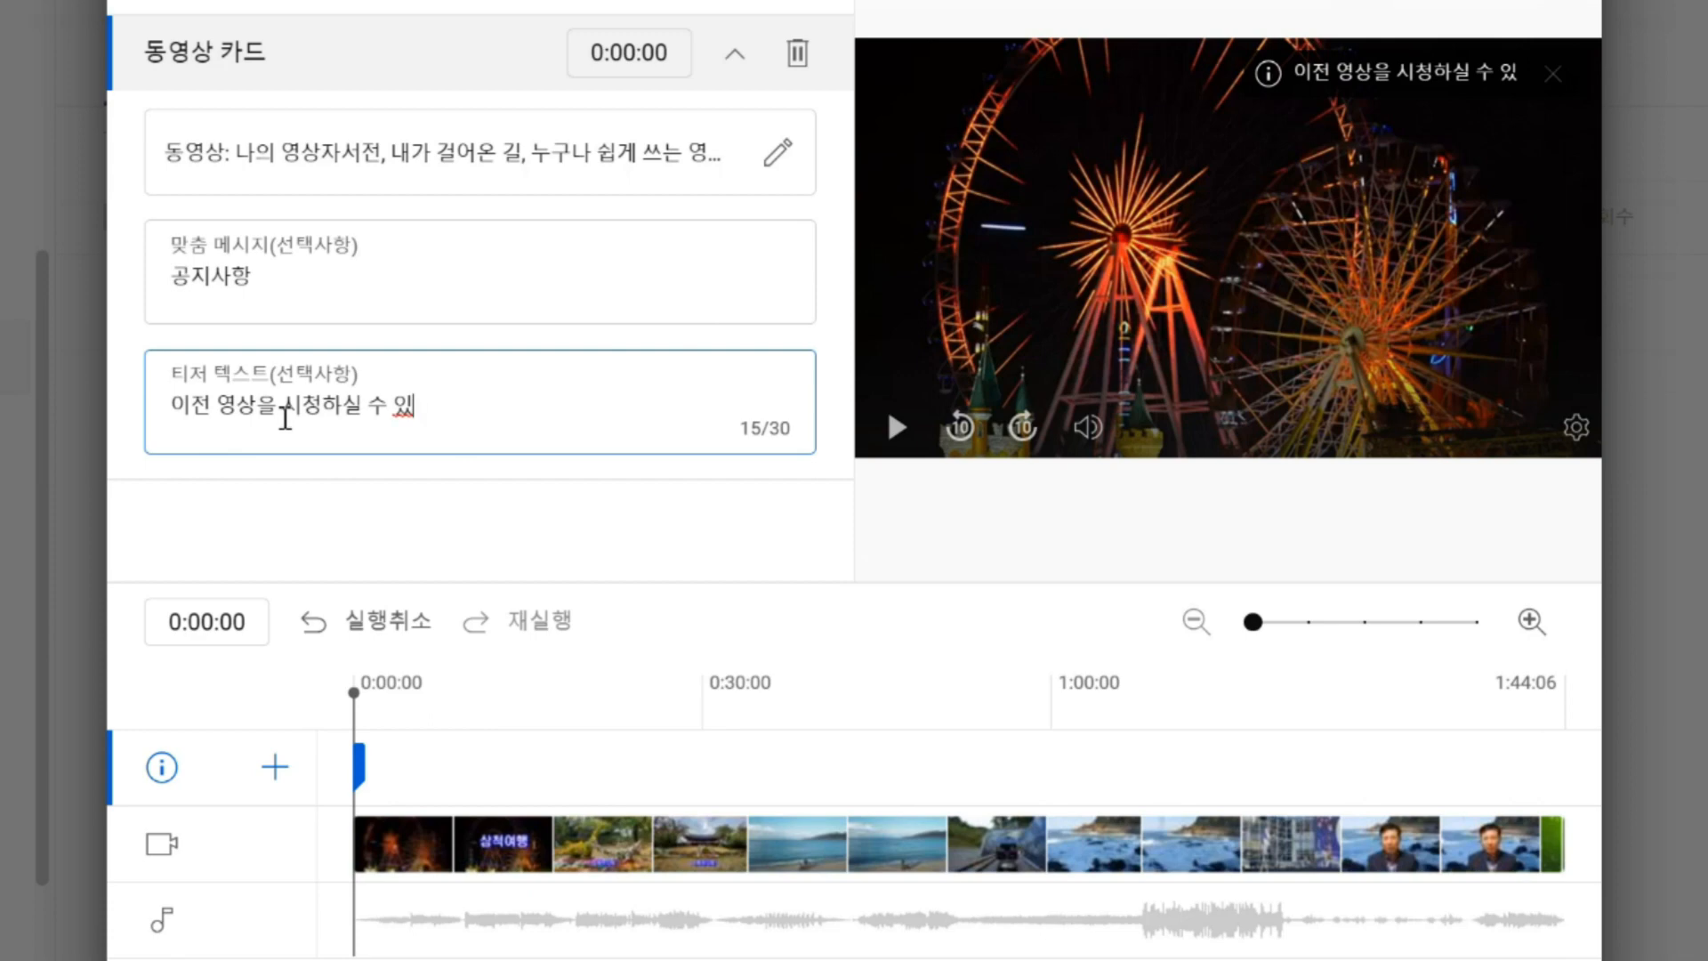
type("습니대")
key("BackSpace")
type("다.")
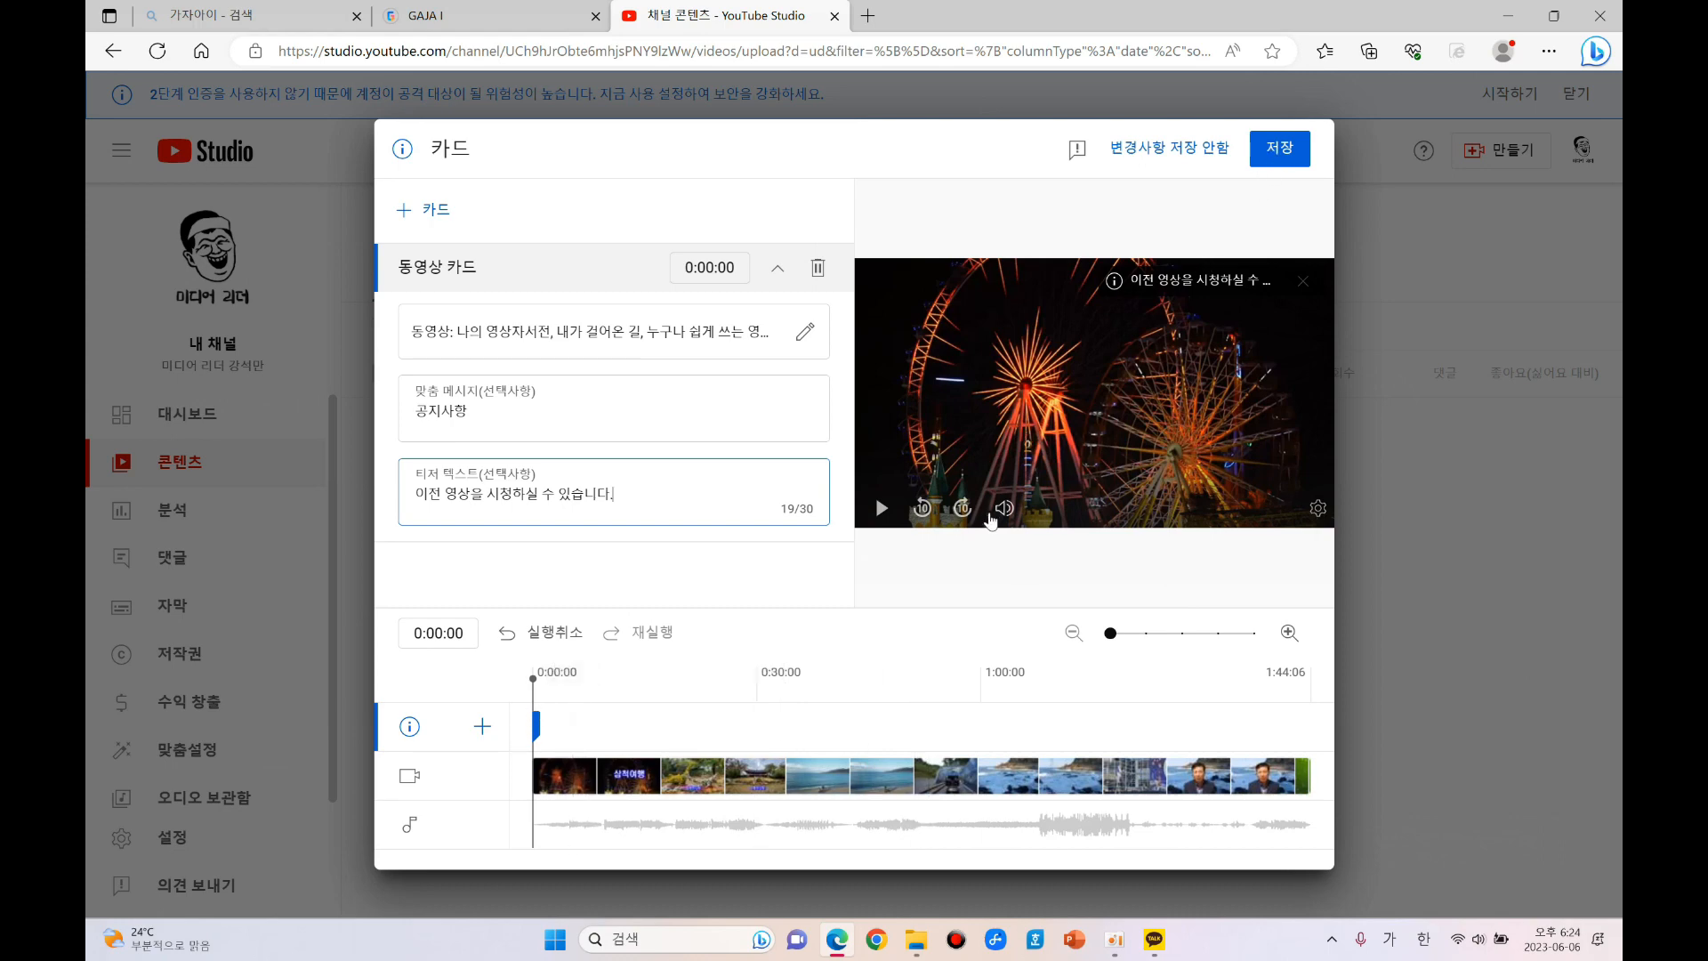
left_click(1279, 153)
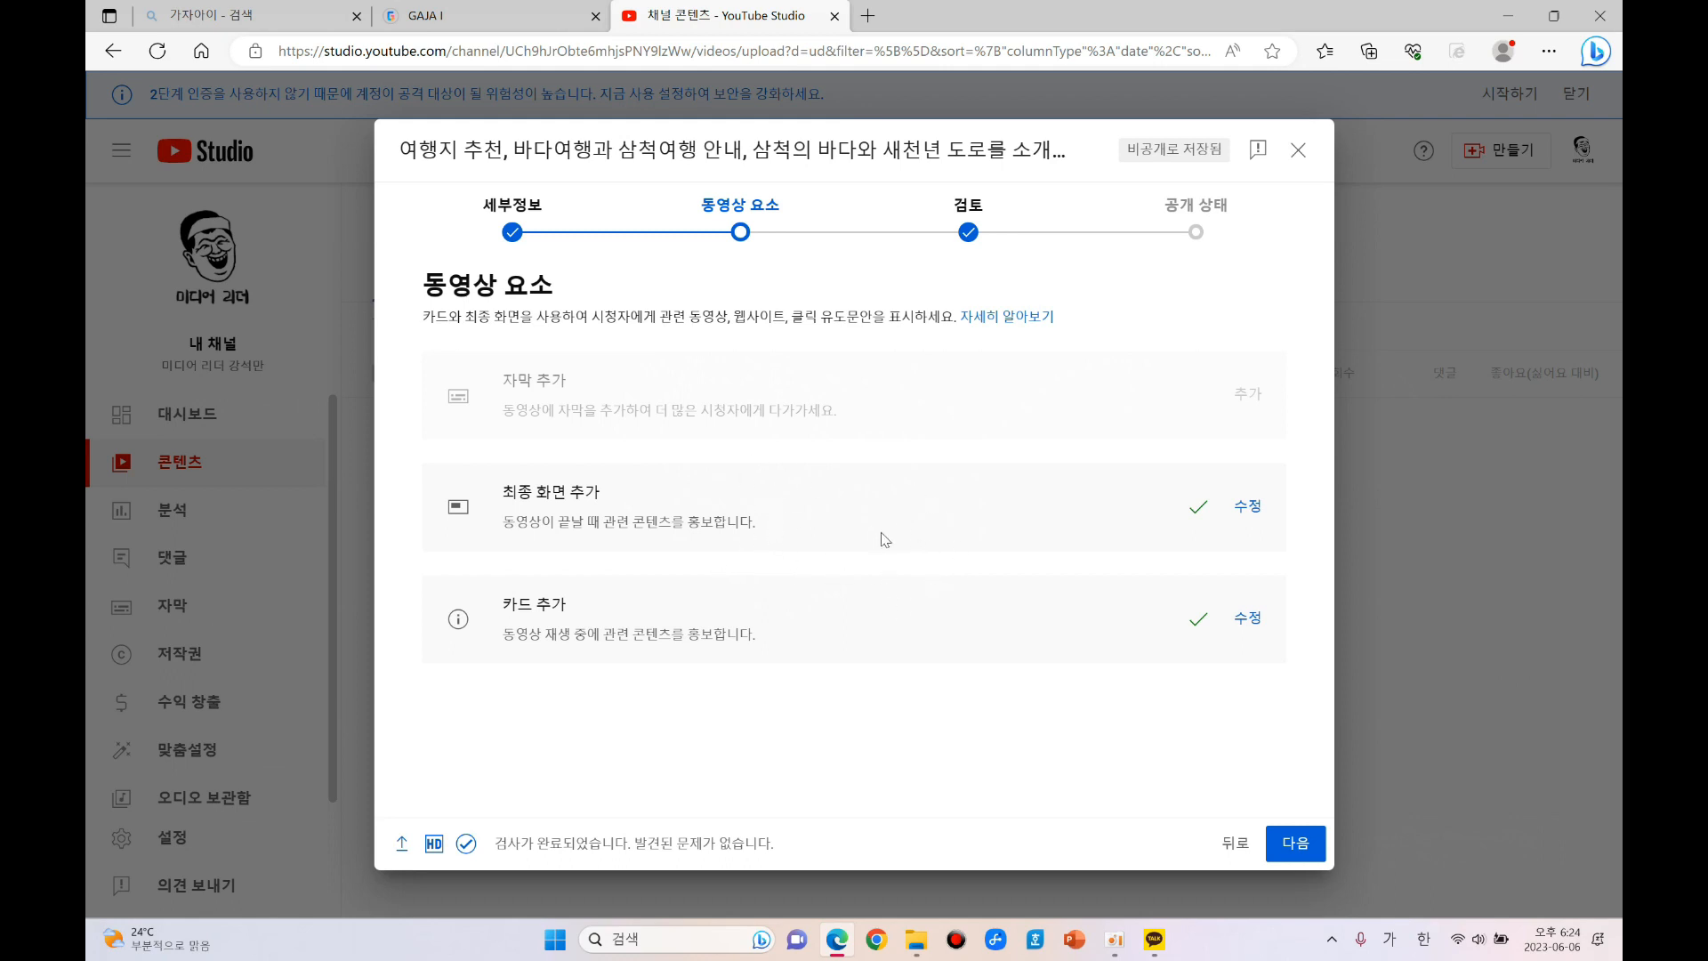
Proceed past the copyright check, set the video's visibility to 공개, publish it and dismiss the link-sharing dialog.
left_click(1293, 851)
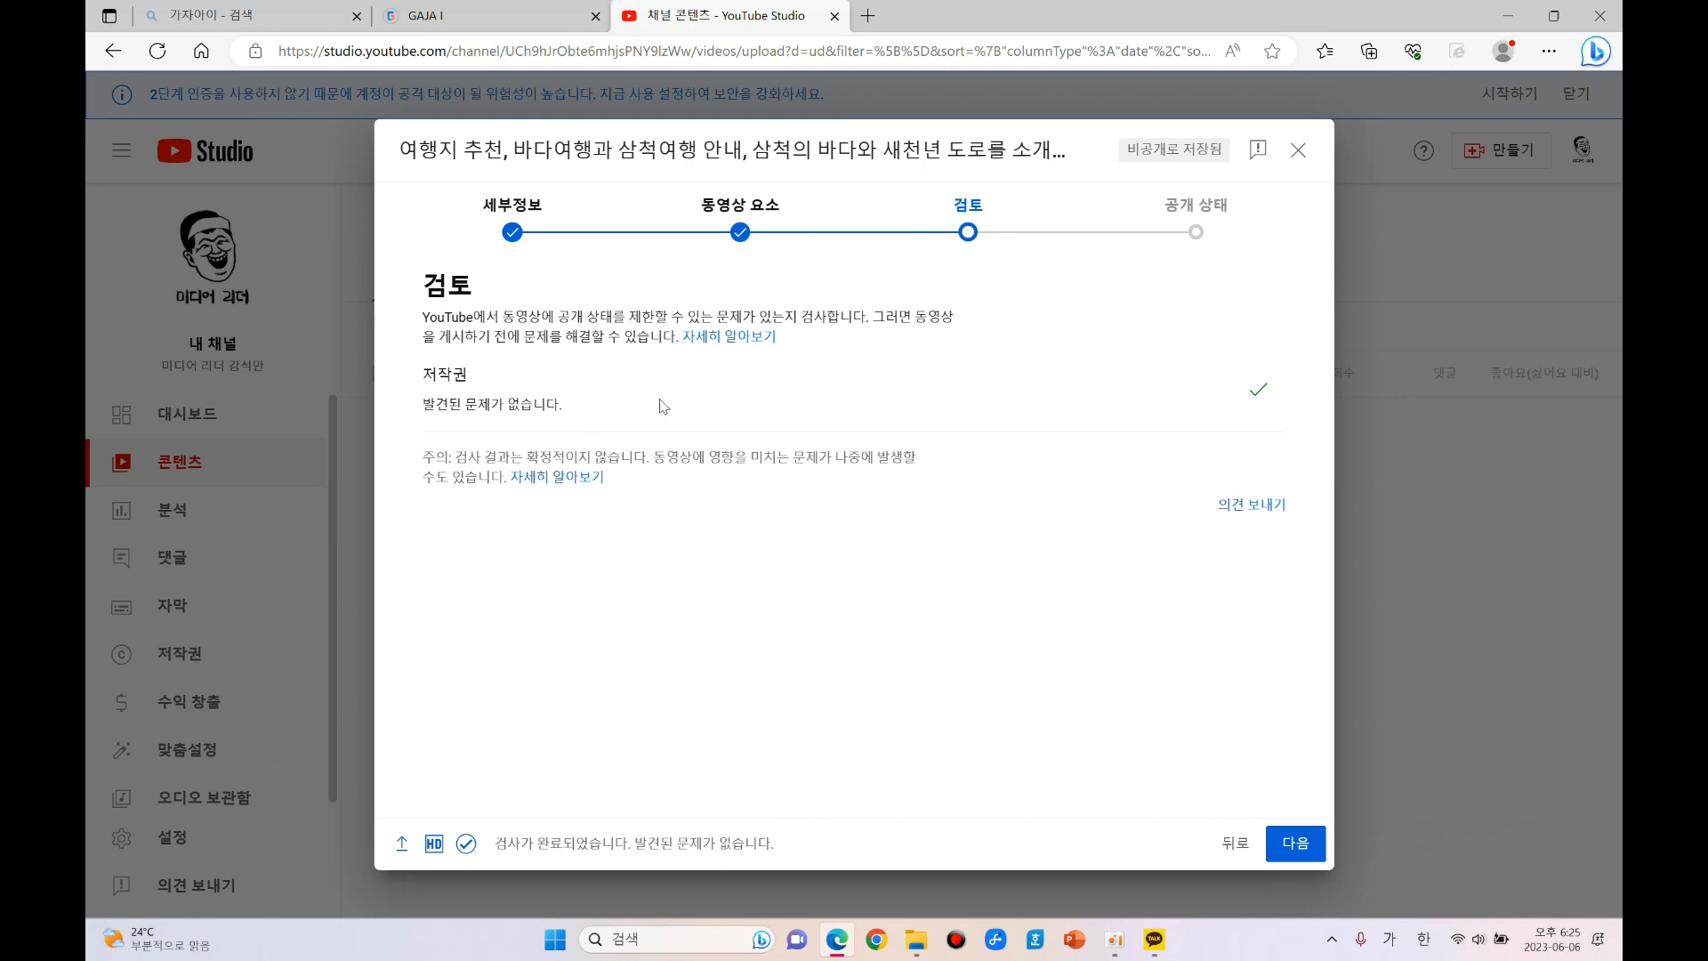
left_click(1293, 852)
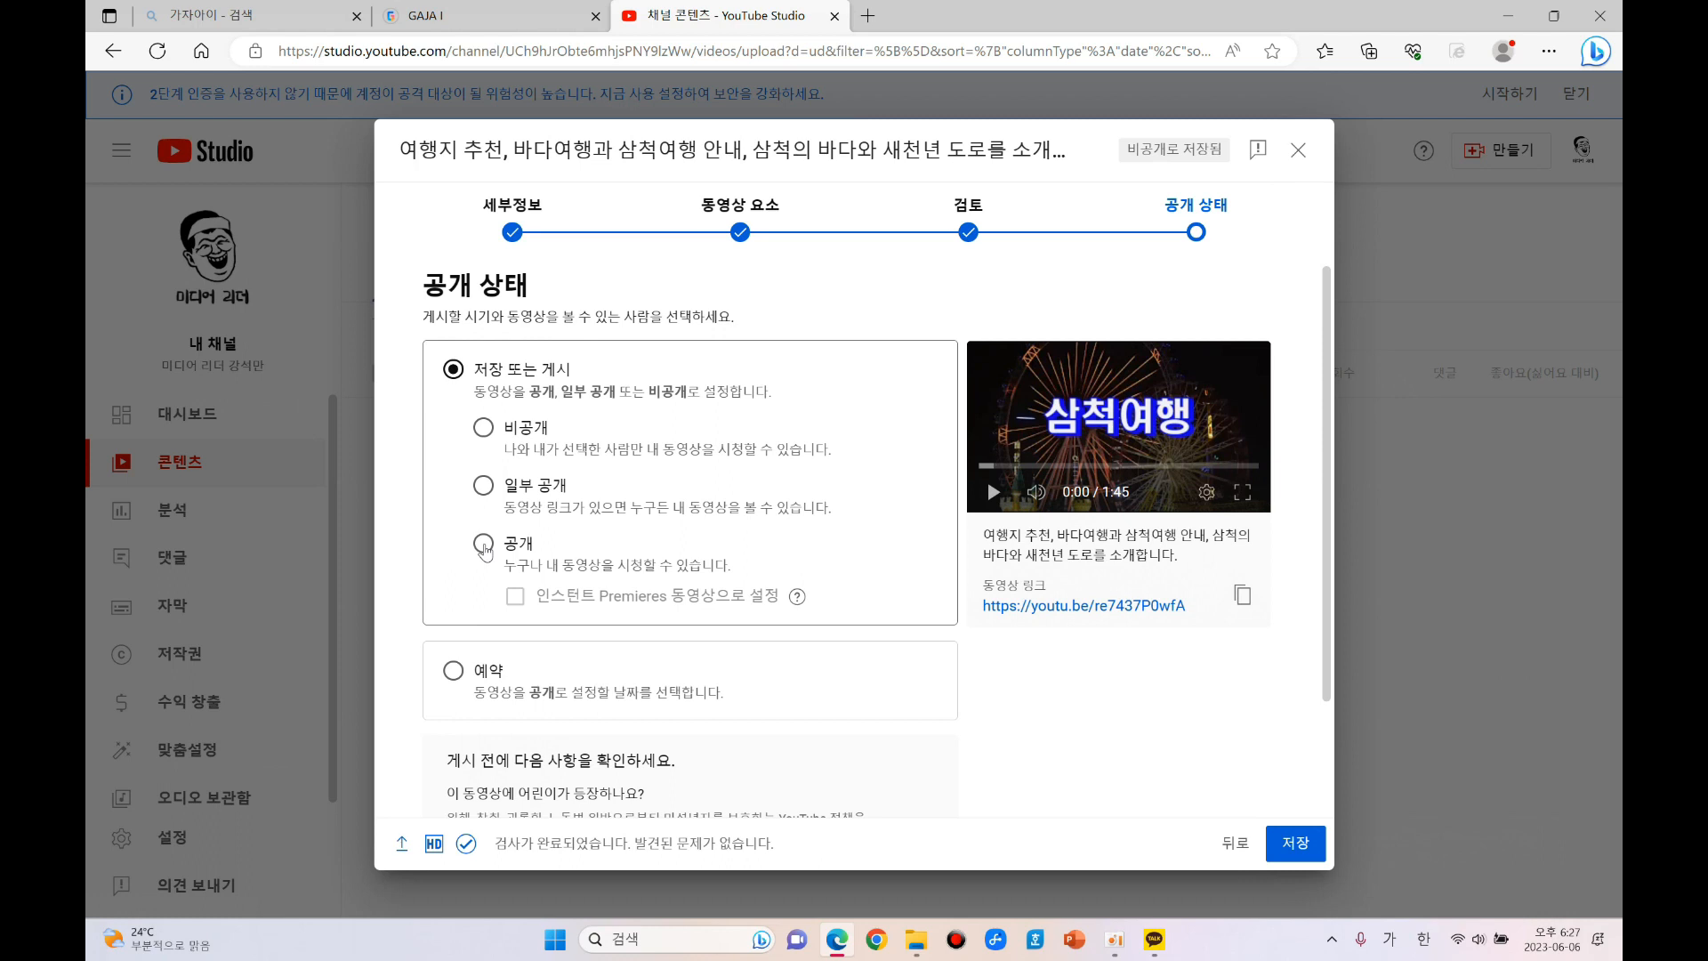
left_click(483, 545)
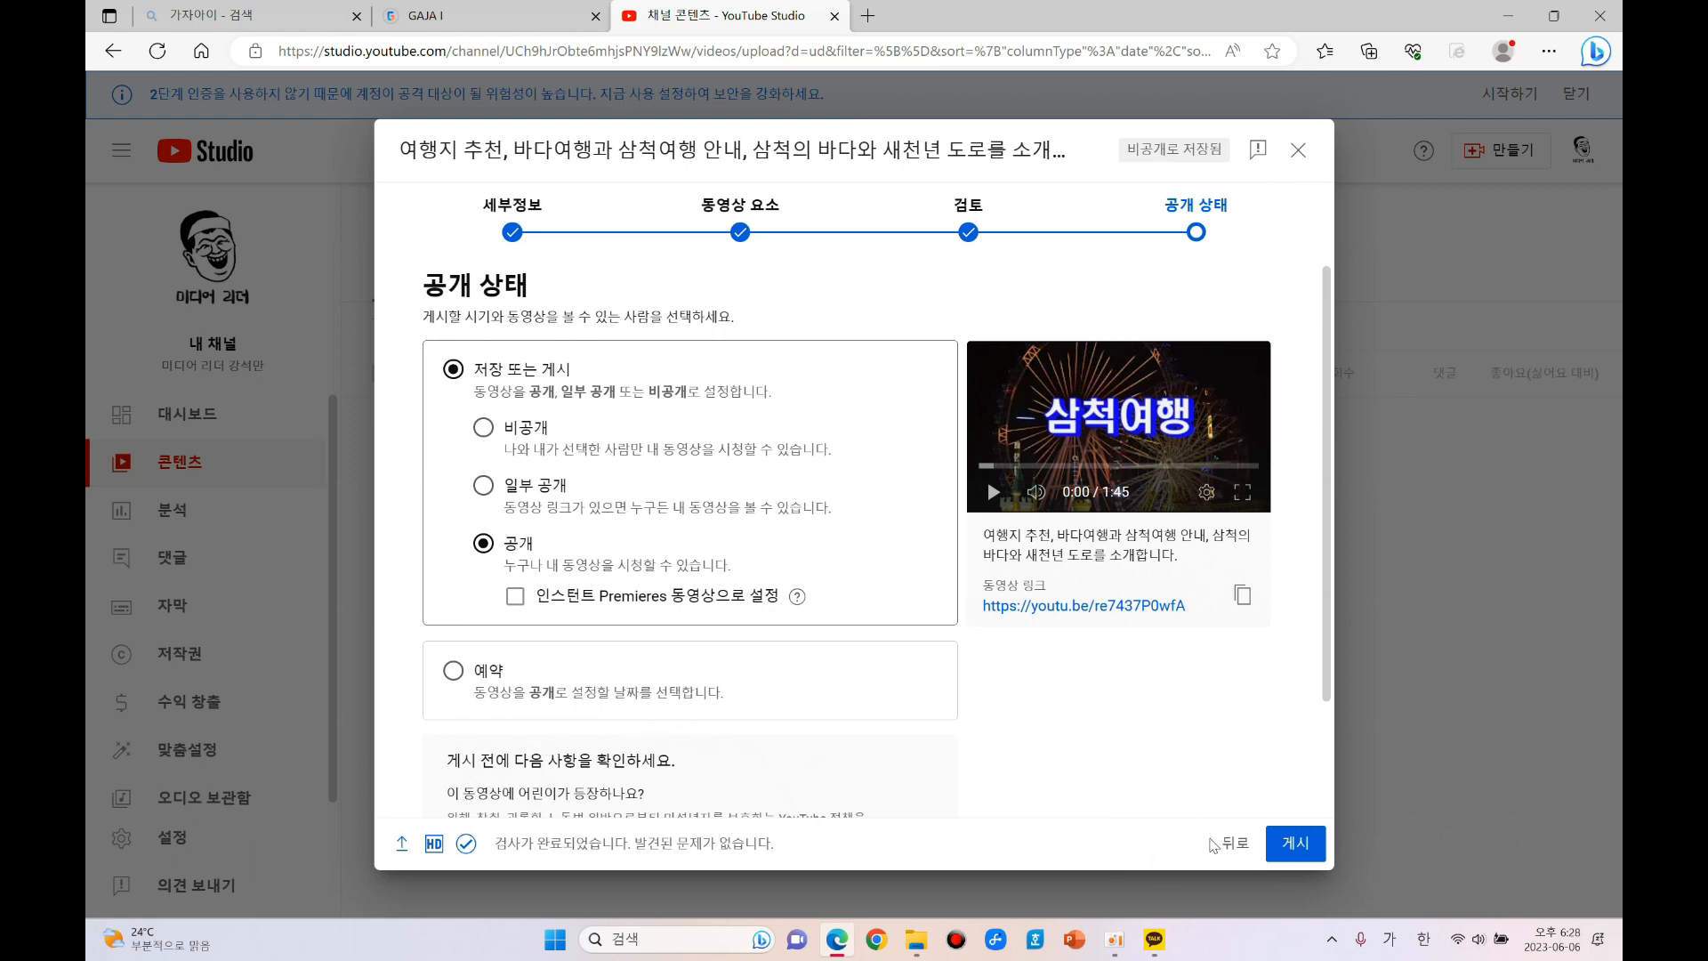
left_click(1292, 847)
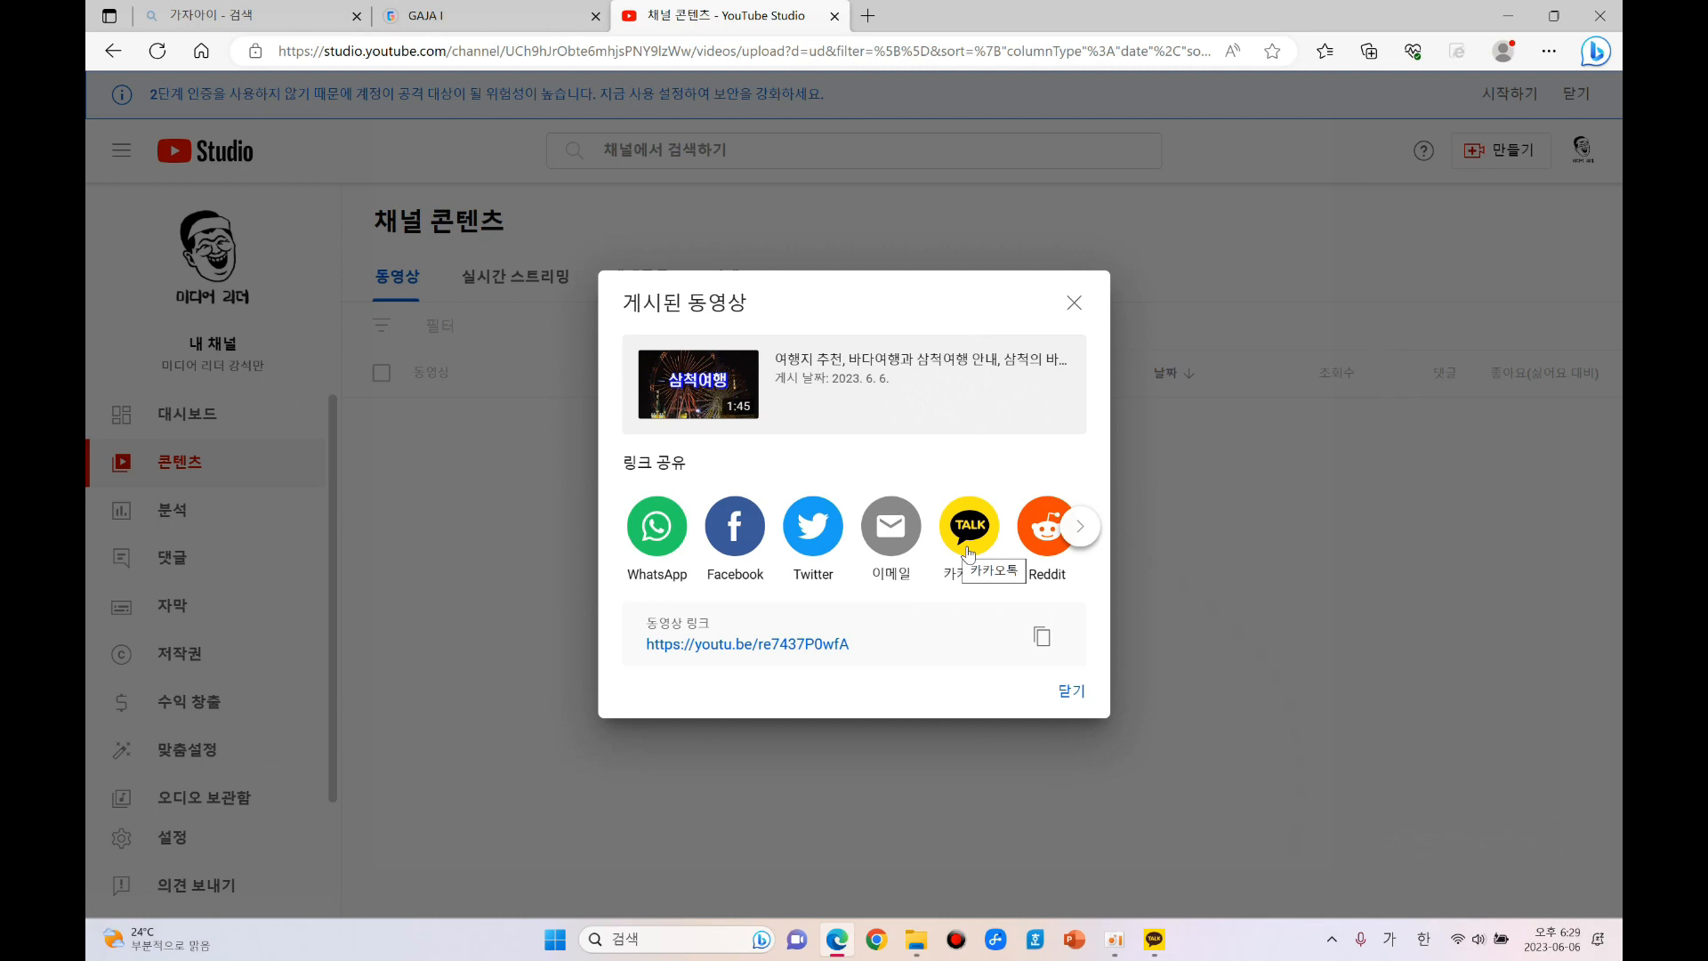
left_click(1073, 692)
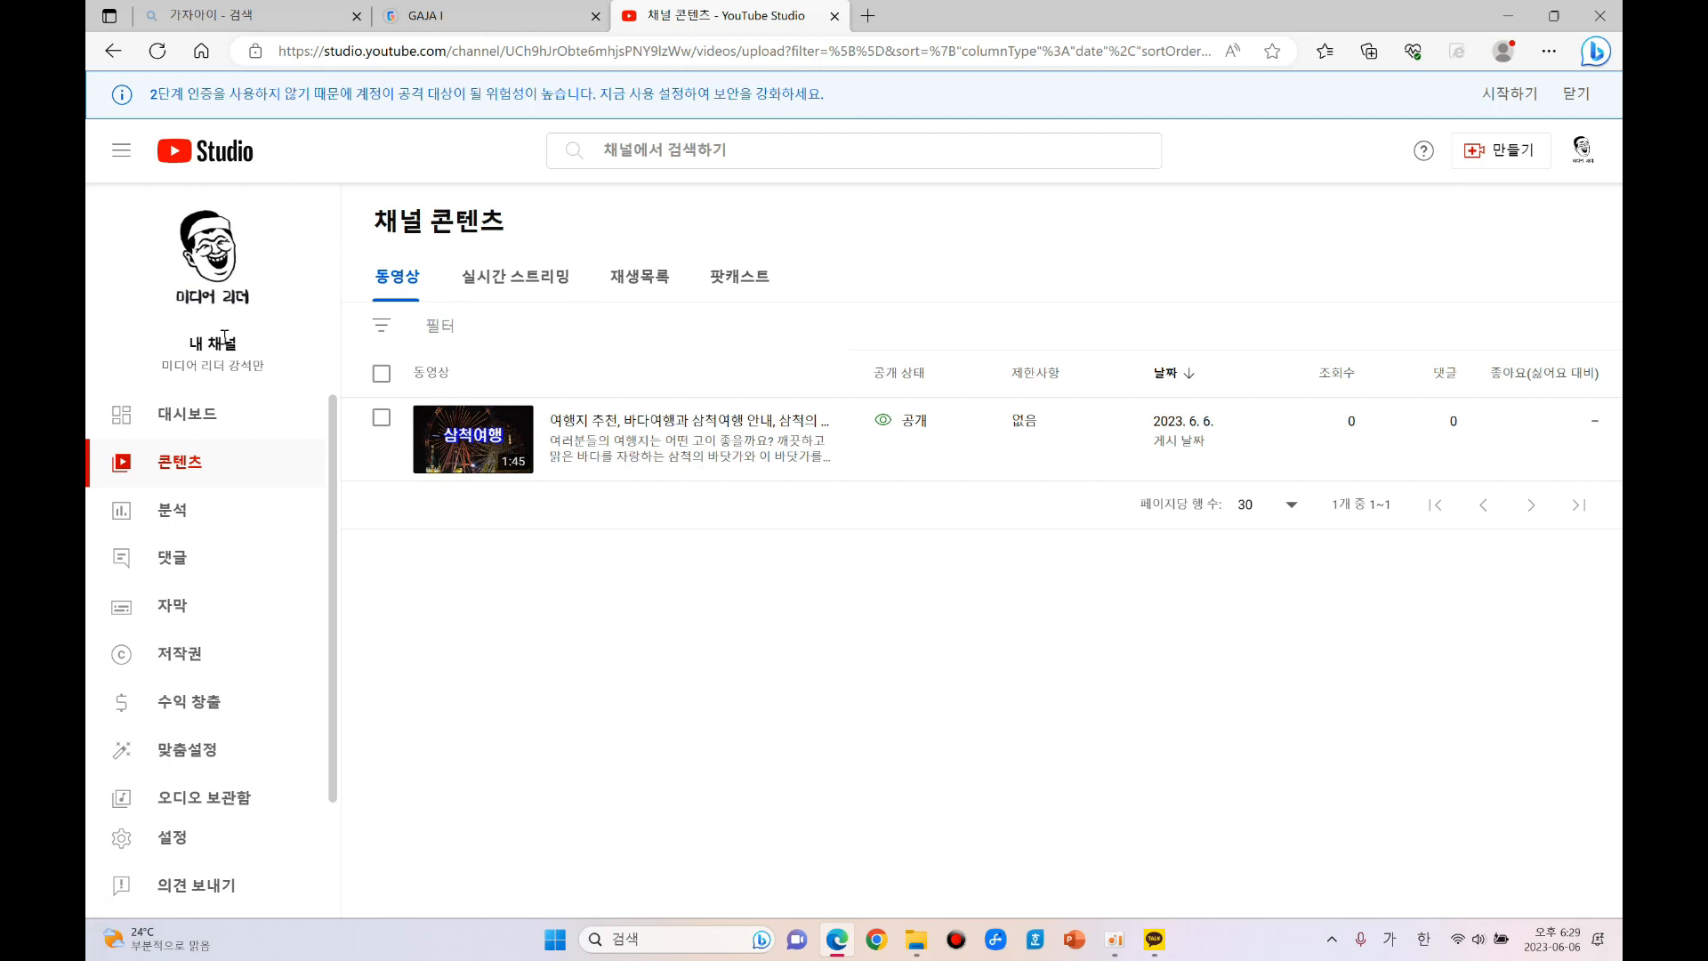
Open the account's own channel page on YouTube.
left_click(1584, 157)
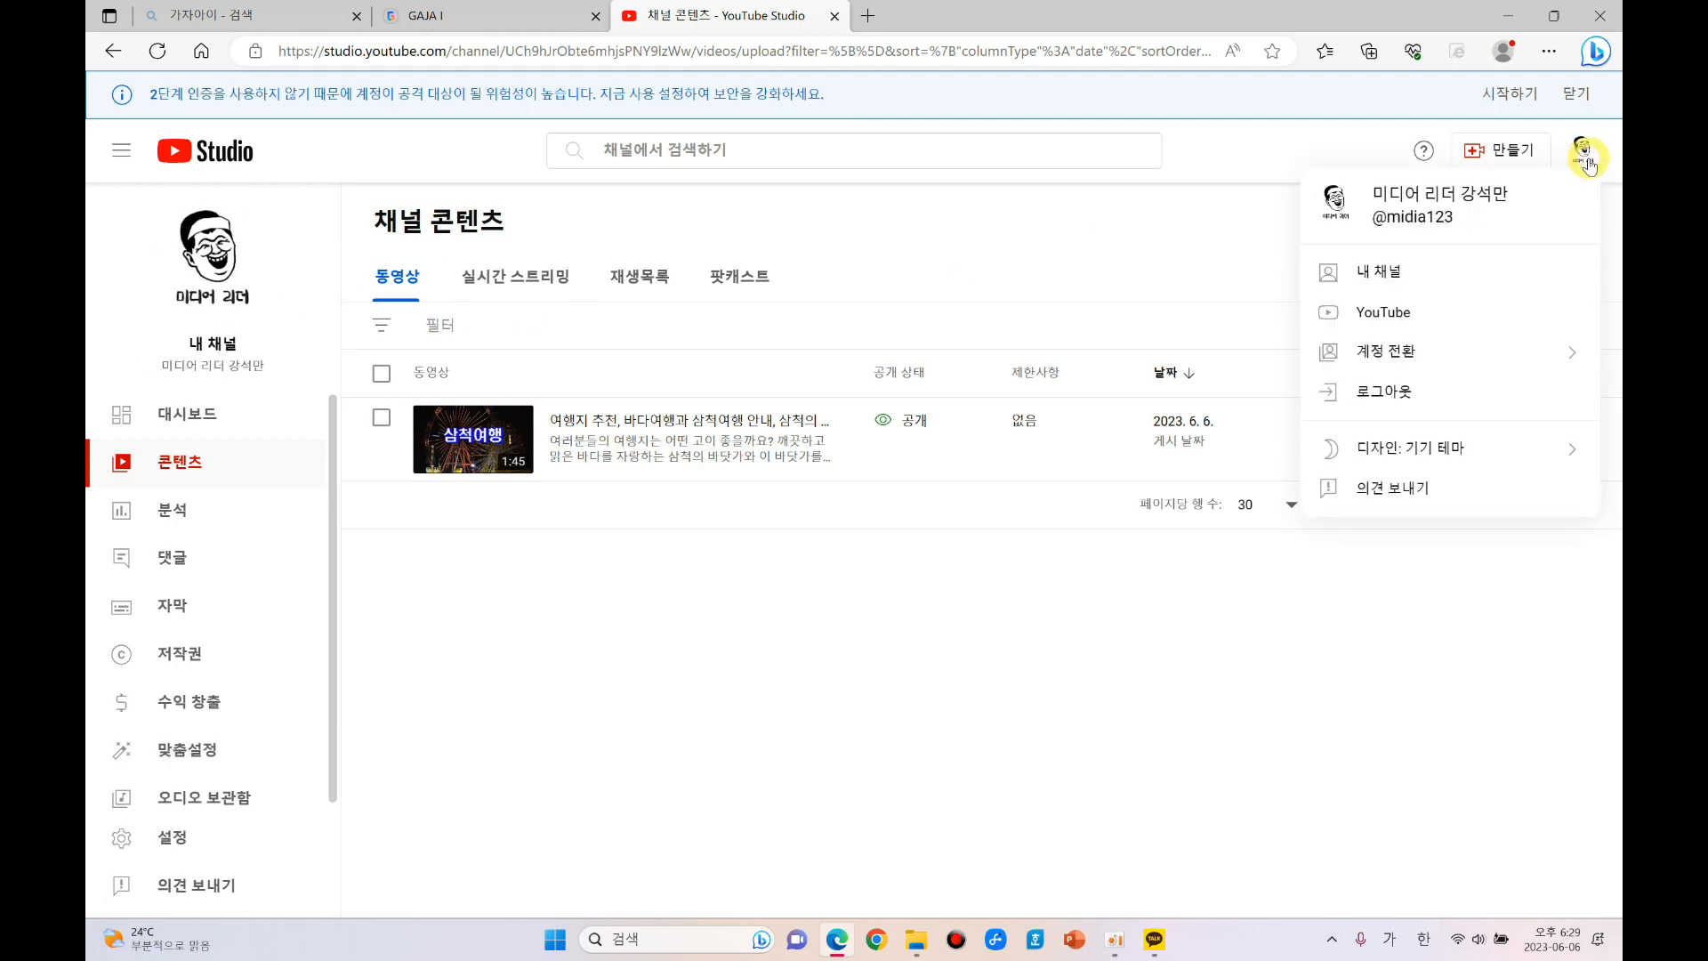
left_click(1379, 283)
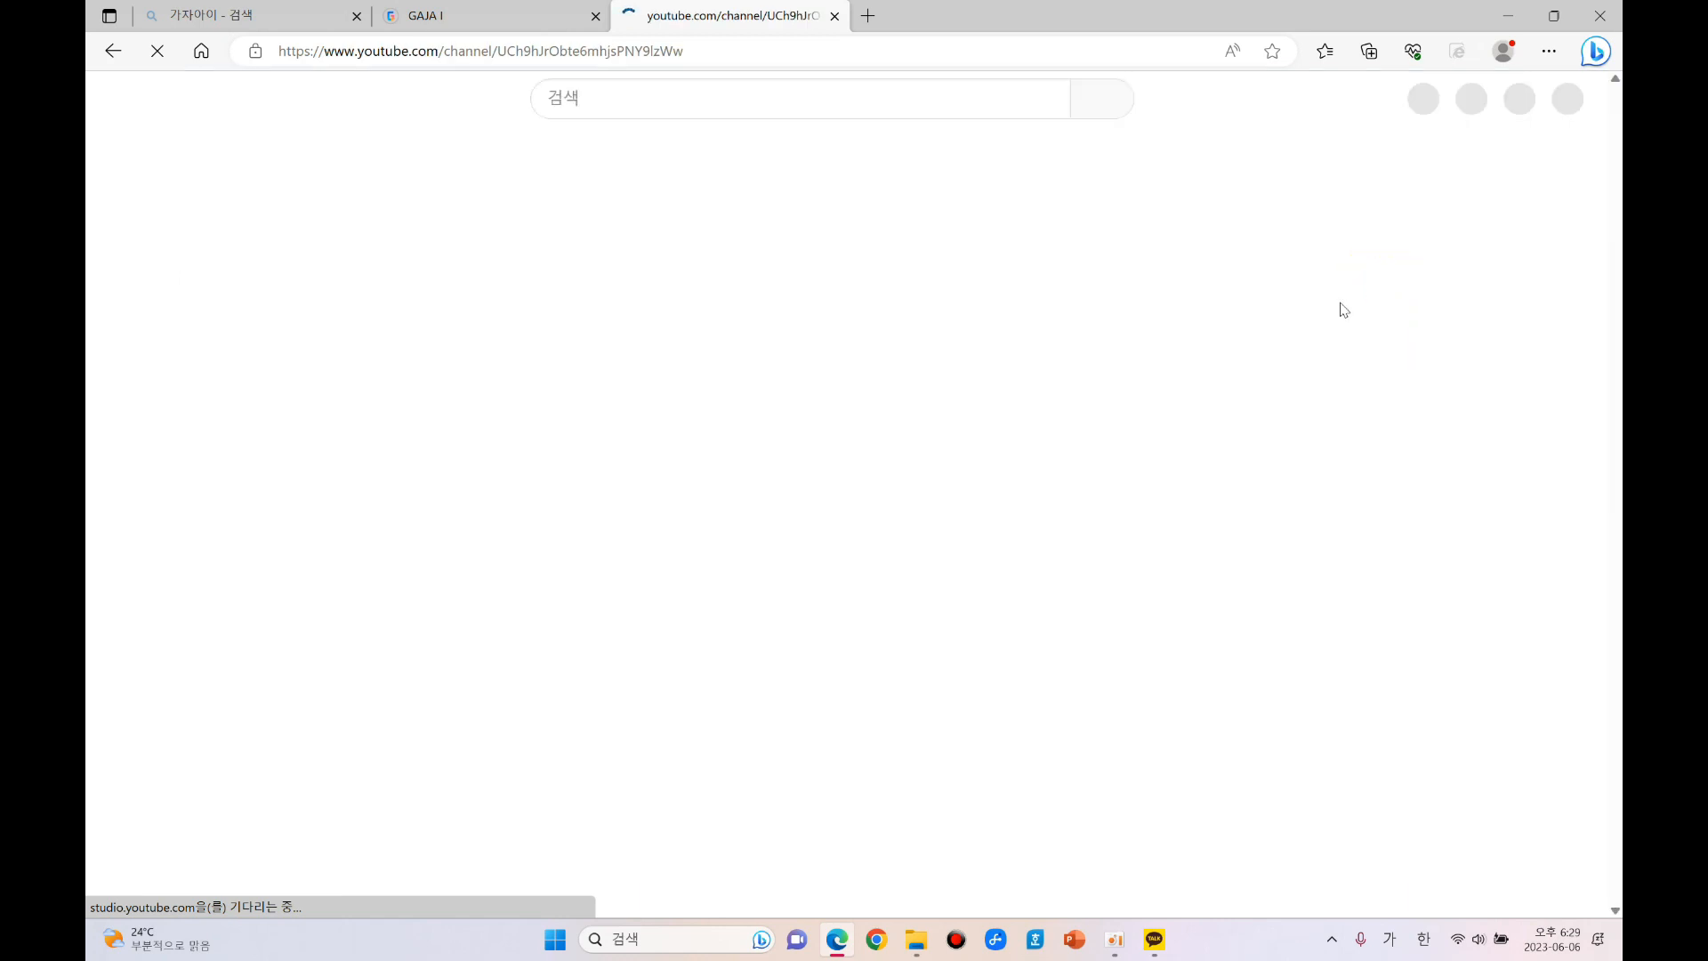